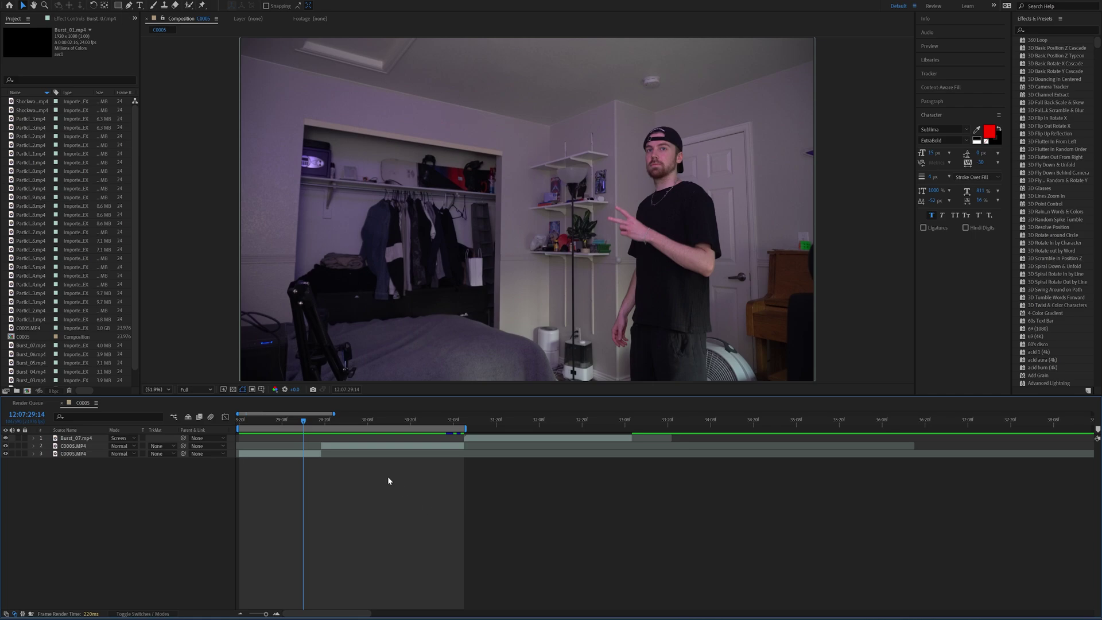
Move the Burst_07.mp4 layer earlier on the timeline so it overlaps the cut between the two C0005.MP4 clips
left_click(307, 421)
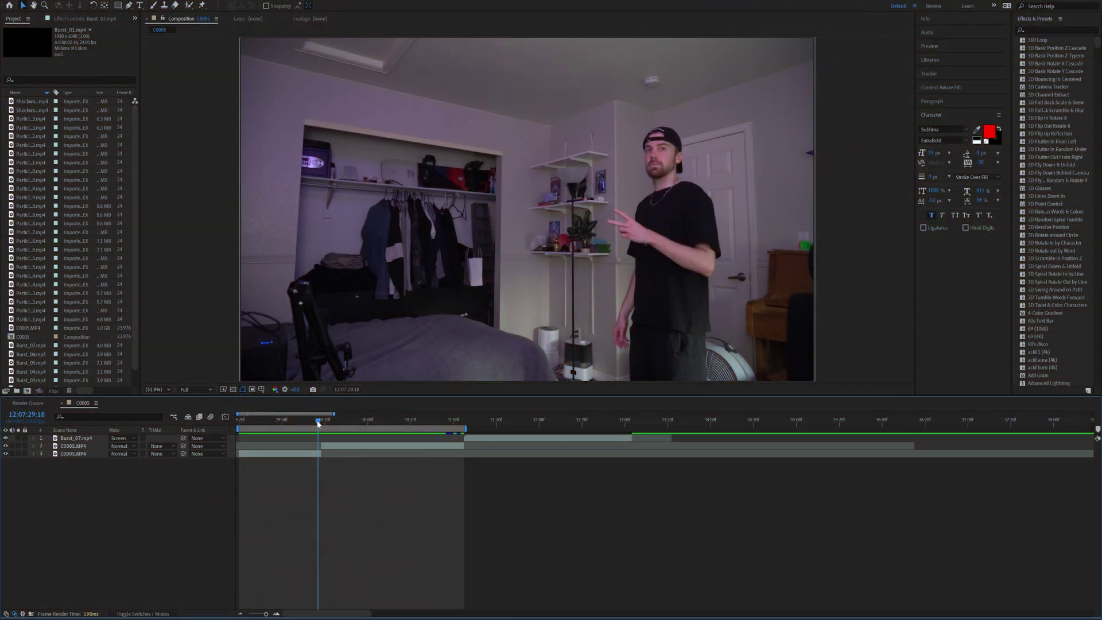
left_click_drag(318, 423, 320, 423)
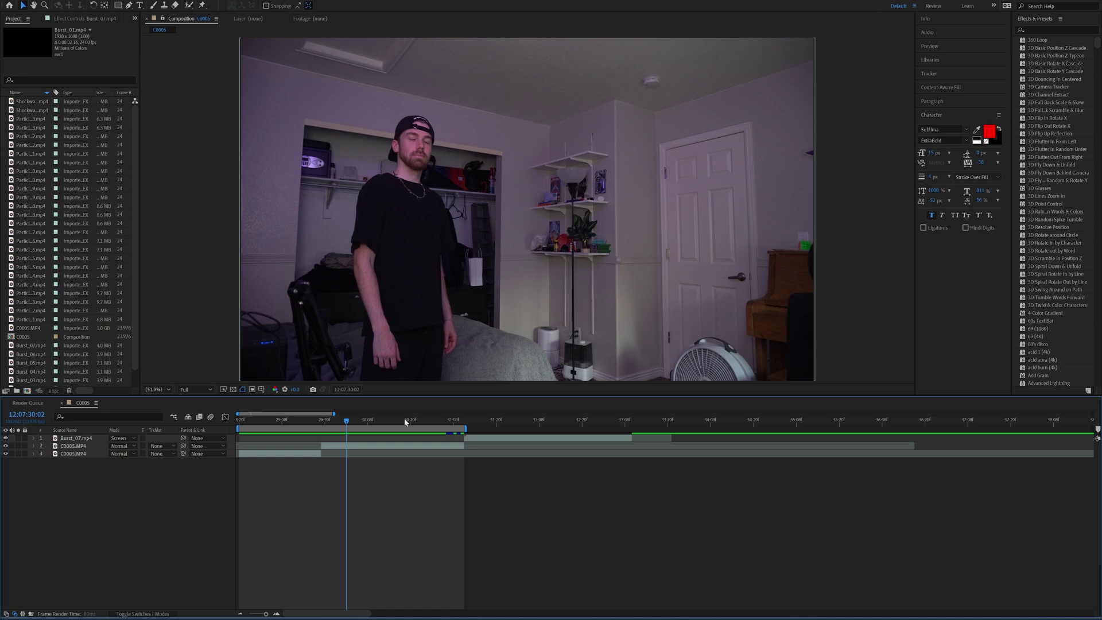
left_click_drag(405, 423, 325, 434)
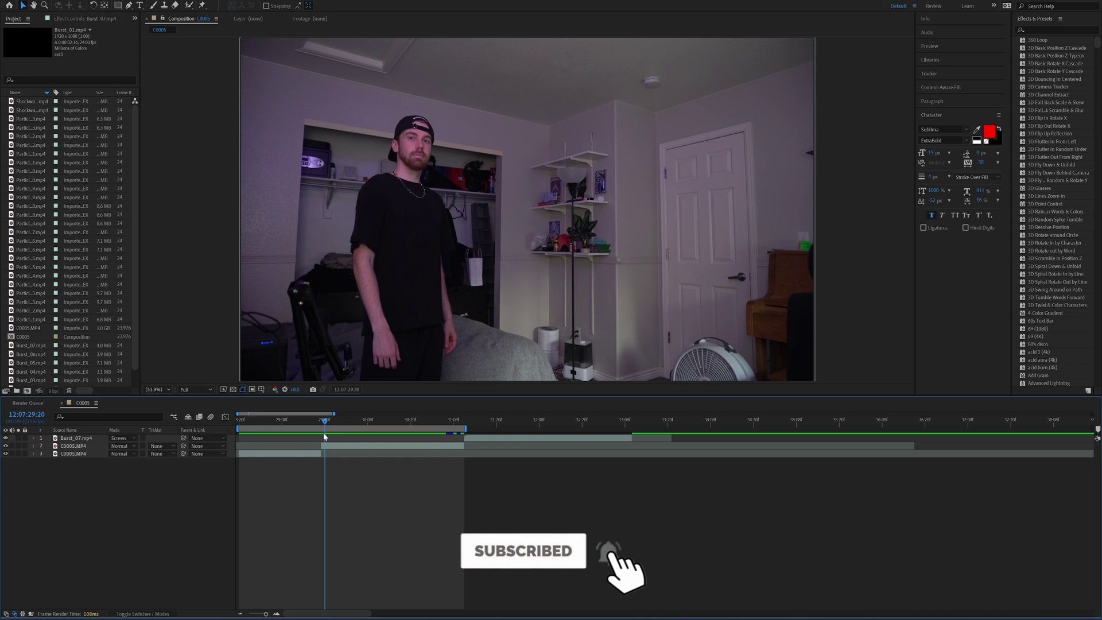
left_click_drag(484, 440, 325, 448)
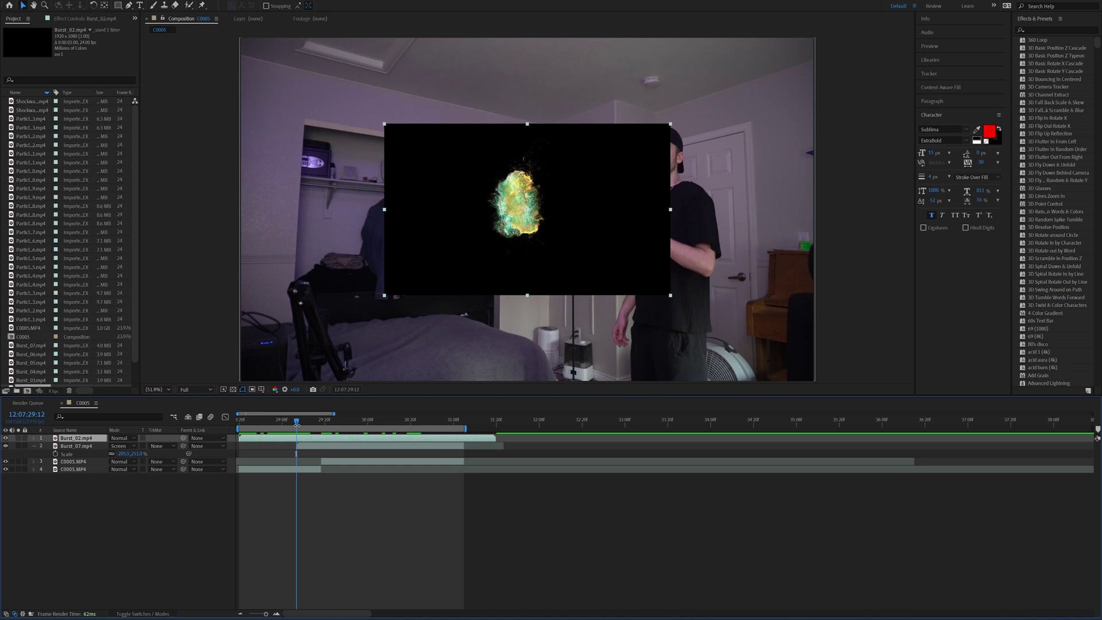
Set the blending mode of the Burst_02.mp4 layer to Screen
left_click_drag(294, 423, 315, 448)
left_click(117, 438)
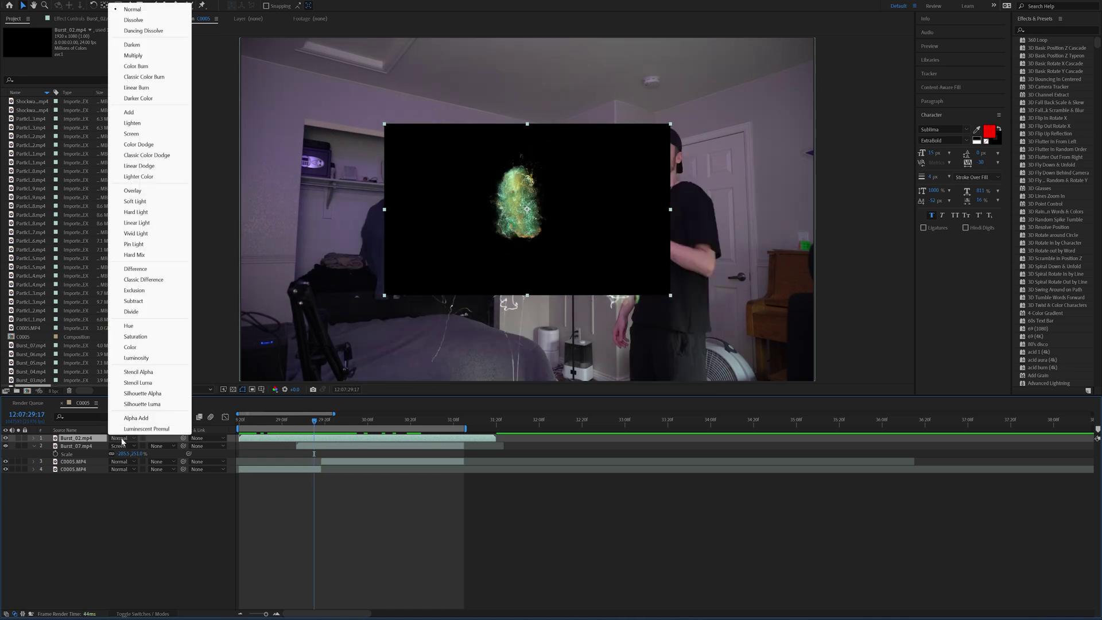
left_click(155, 134)
Enlarge the Burst_02.mp4 burst, place it over the man's spot by the closet, and stretch it taller
key("s")
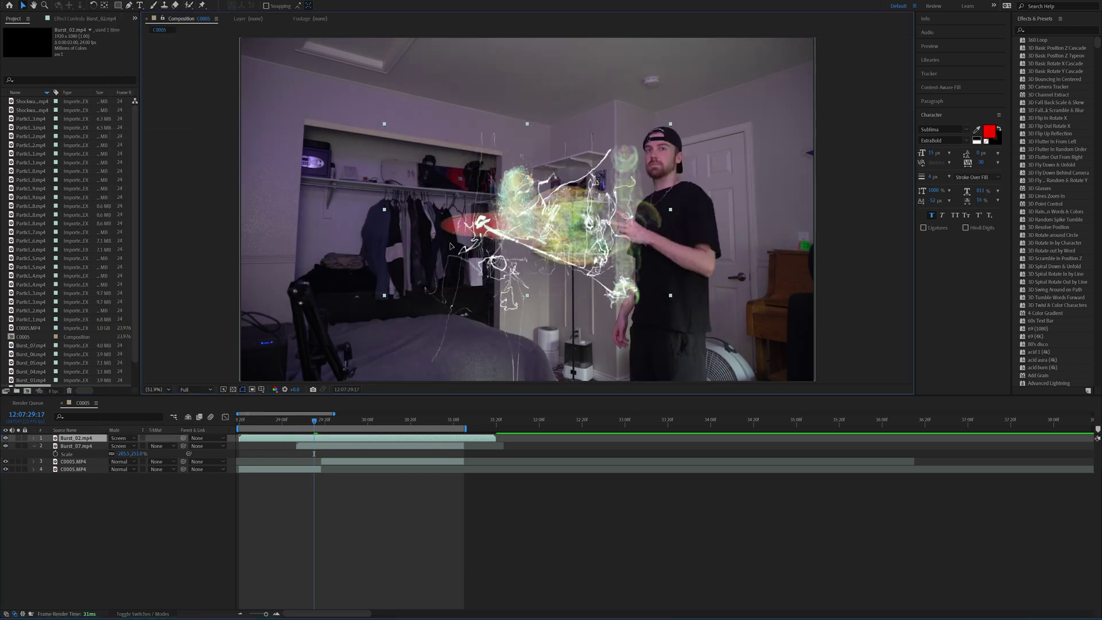
left_click_drag(123, 446, 288, 448)
left_click_drag(359, 246, 425, 290)
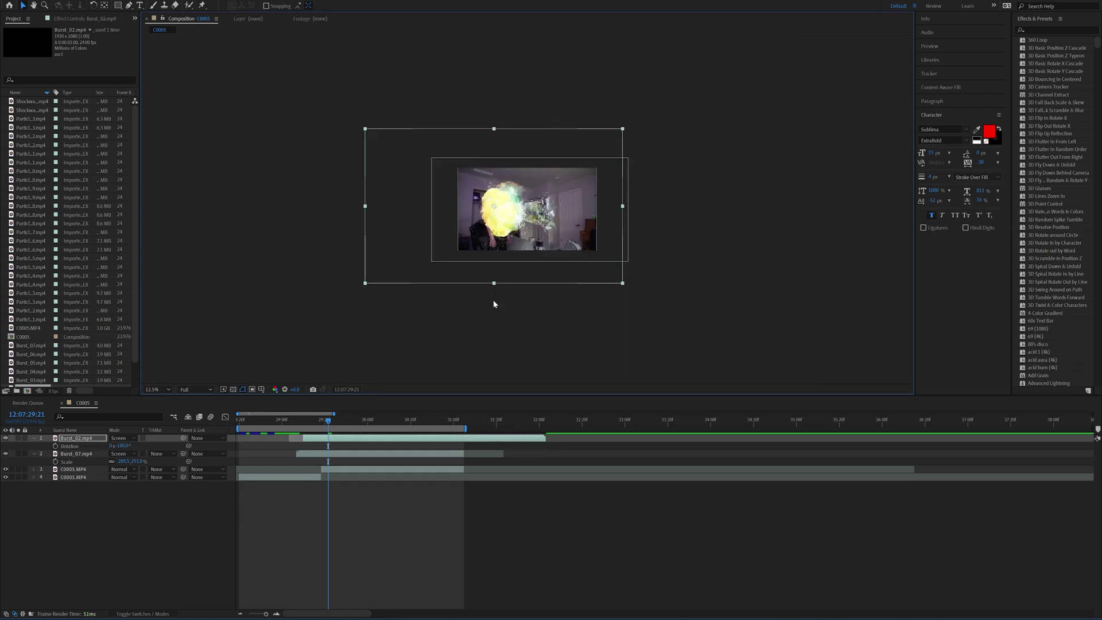
left_click_drag(494, 283, 493, 325)
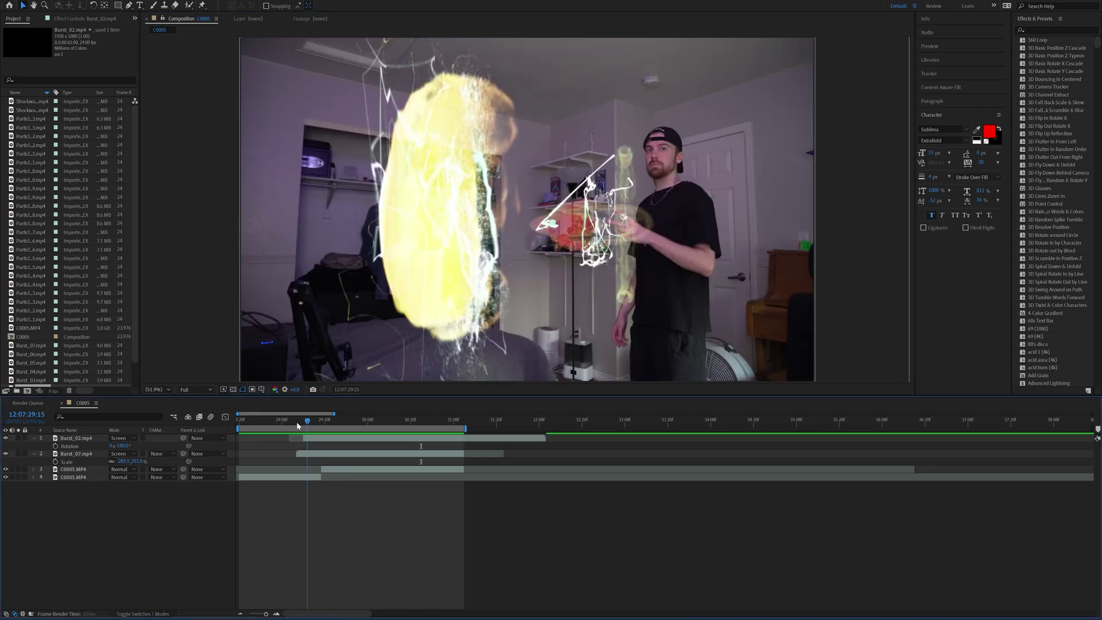
Time-stretch the Burst_02.mp4 layer with a stretch factor of 70
left_click_drag(301, 420, 294, 423)
key("space")
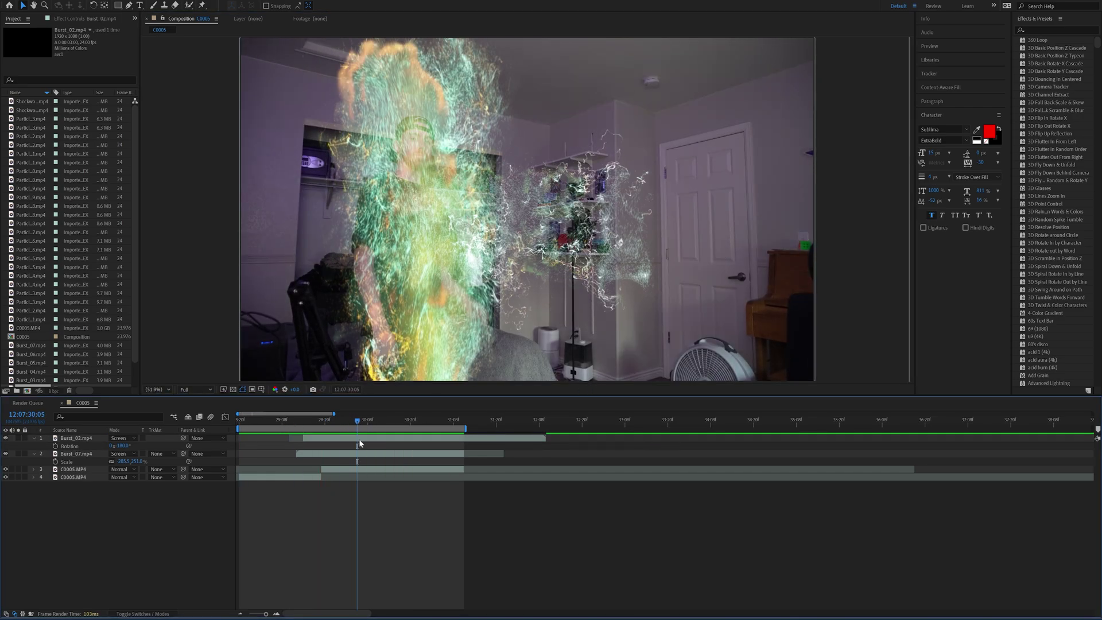
left_click(366, 440)
right_click(366, 440)
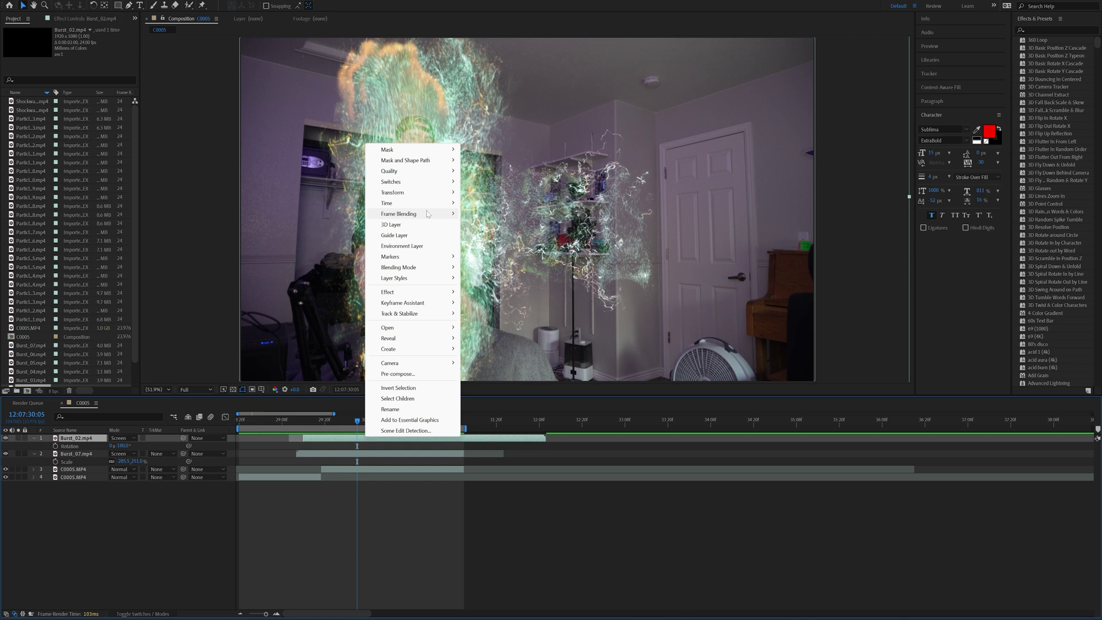
mouse_move(426, 206)
left_click(488, 225)
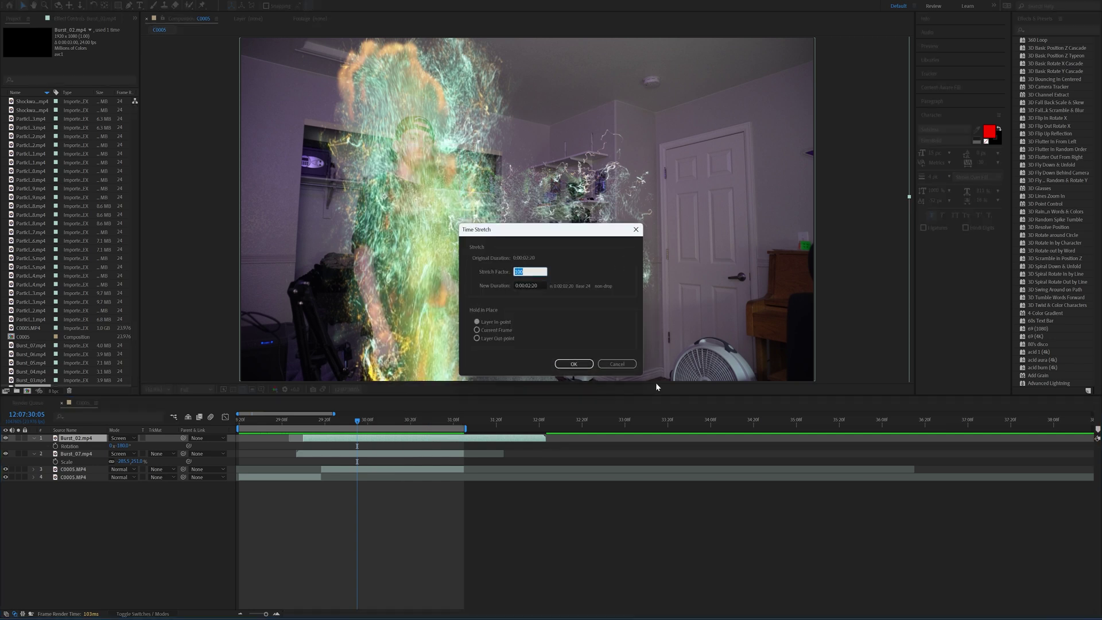
type("70")
key("Return")
Preview the retimed burst around the cut and examine the effect near the man's hand up close
left_click_drag(319, 422, 303, 422)
key("space")
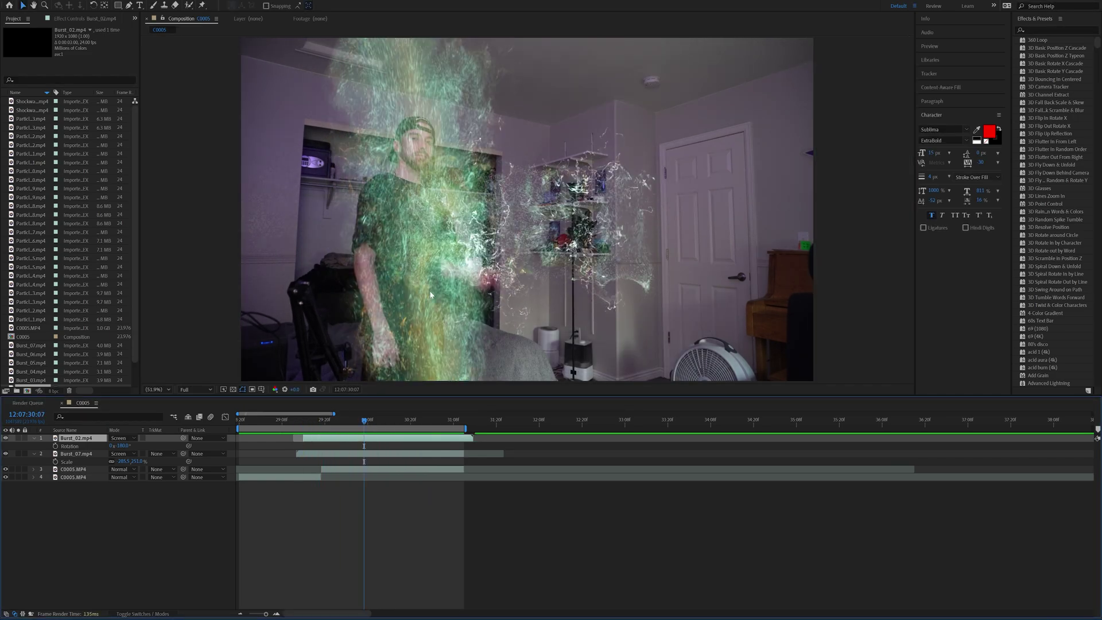
mouse_move(322, 423)
left_mouse_down()
mouse_move(299, 423)
mouse_move(324, 422)
mouse_move(299, 431)
mouse_move(308, 432)
left_mouse_up()
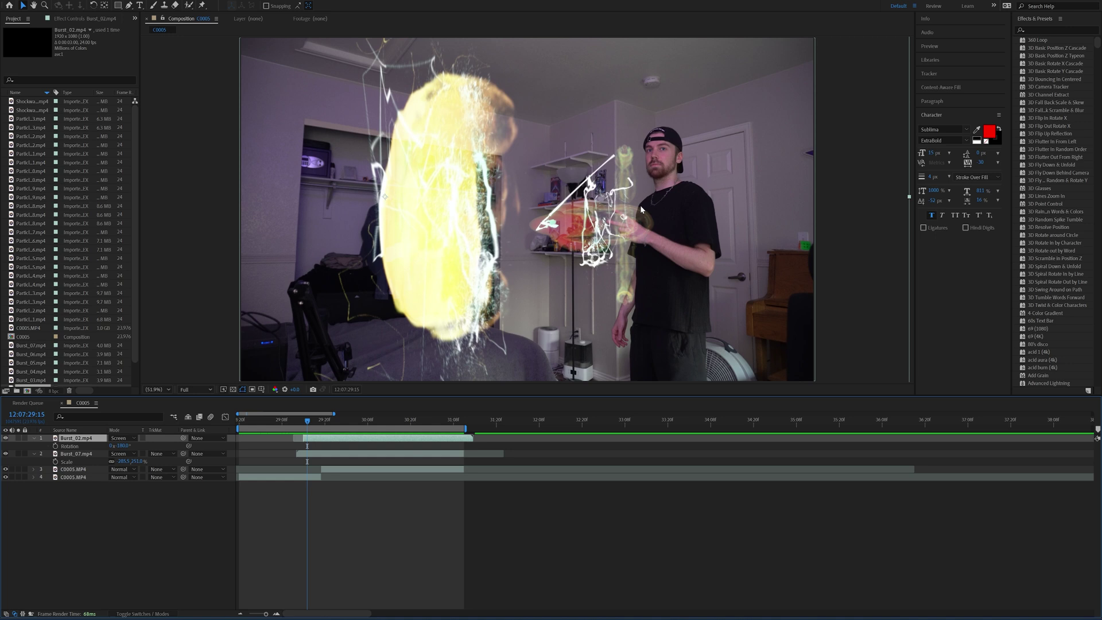
scroll(569, 258, "up", 3)
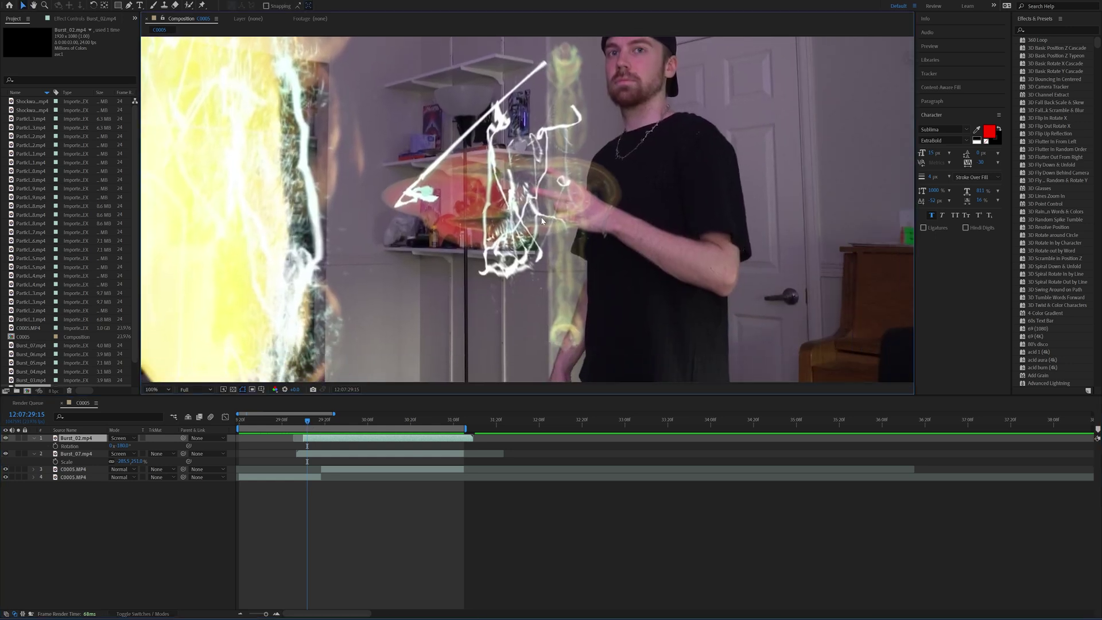
left_click_drag(569, 142, 492, 203)
left_click_drag(595, 263, 574, 310)
scroll(486, 347, "up", 2)
left_click_drag(192, 600, 221, 599)
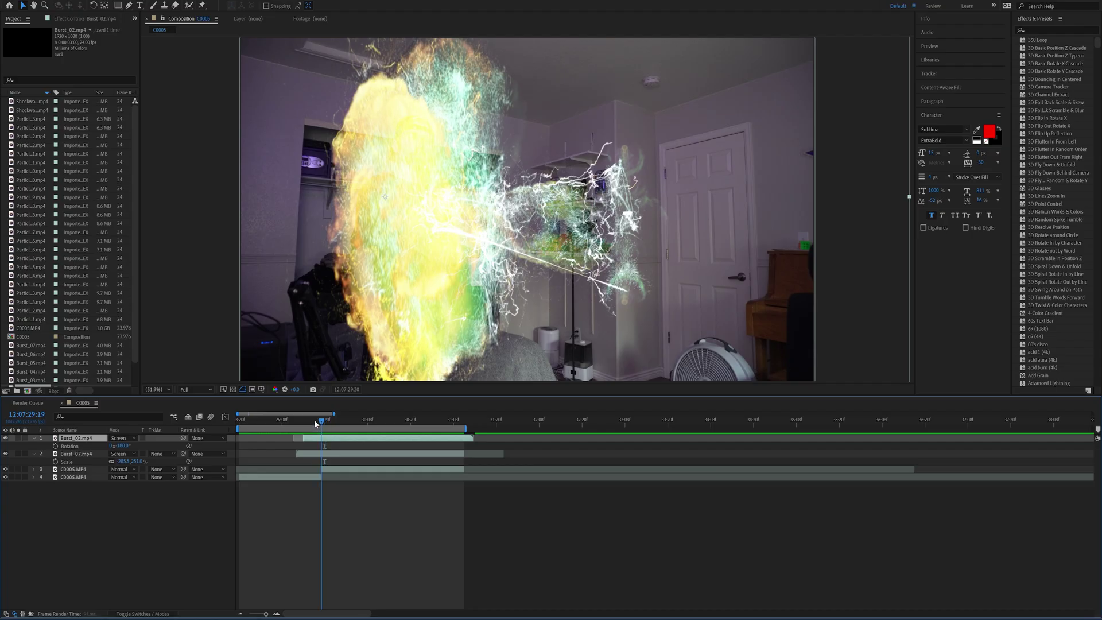
Duplicate the Burst_02.mp4 layer and shift the copy slightly earlier on the timeline
mouse_move(315, 423)
left_mouse_down()
mouse_move(347, 425)
mouse_move(307, 426)
left_mouse_up()
key("ctrl+d")
double_click(318, 440)
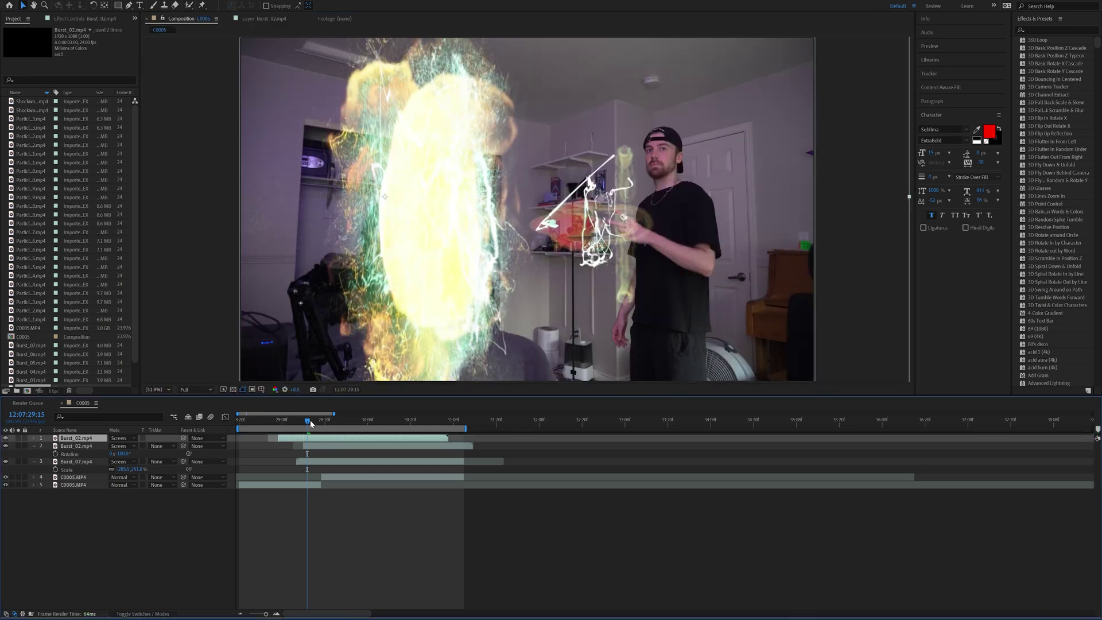
Rotate the duplicated burst about half a turn, move it over the man by the door, and adjust its height to cover him
left_click_drag(308, 424, 300, 424)
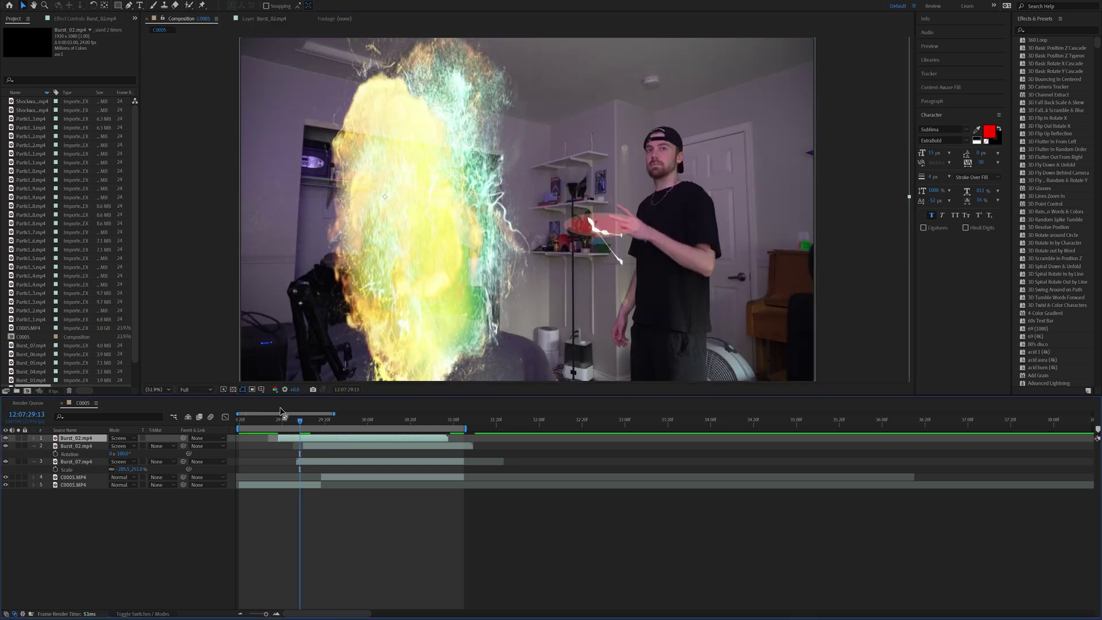
key("r")
left_click_drag(118, 446, 69, 457)
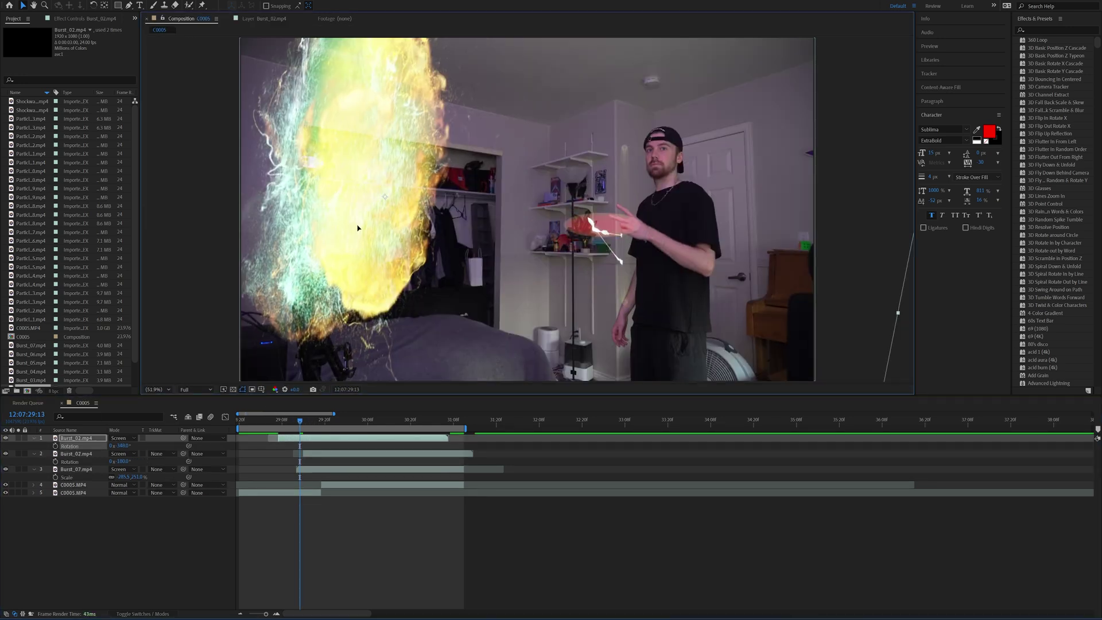
left_click_drag(339, 191, 624, 301)
key("comma")
key("comma")
key("comma")
key("comma")
key("comma")
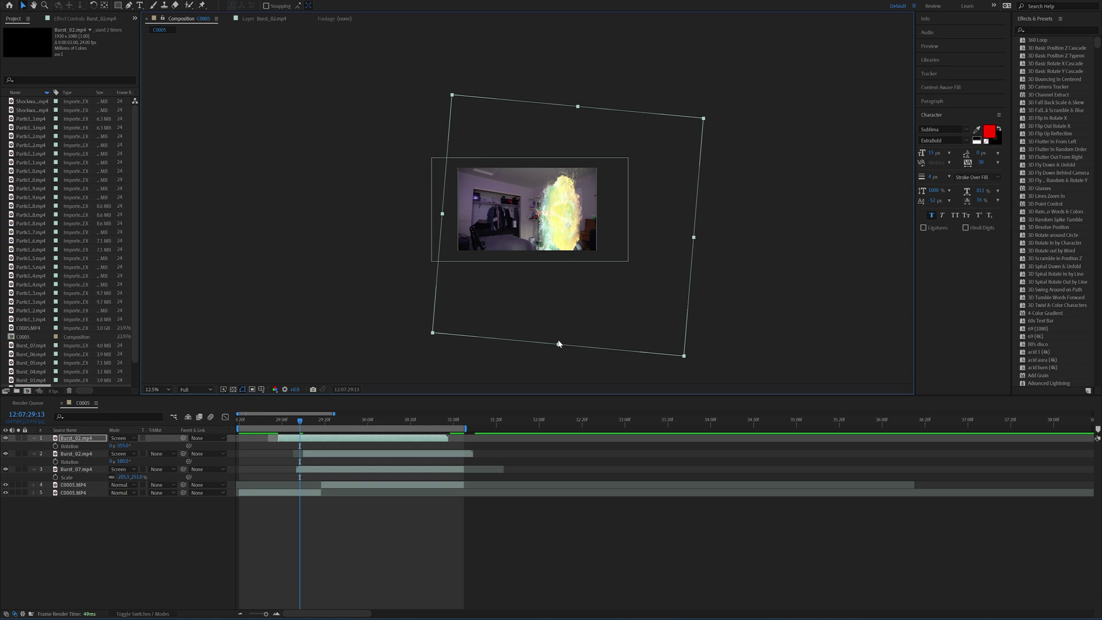
left_click_drag(559, 344, 586, 114)
left_click_drag(576, 233, 575, 221)
key("shift+slash")
Apply Lumetri Color to the duplicated burst and lower its saturation under Basic Correction
key("ctrl+space")
type("lu")
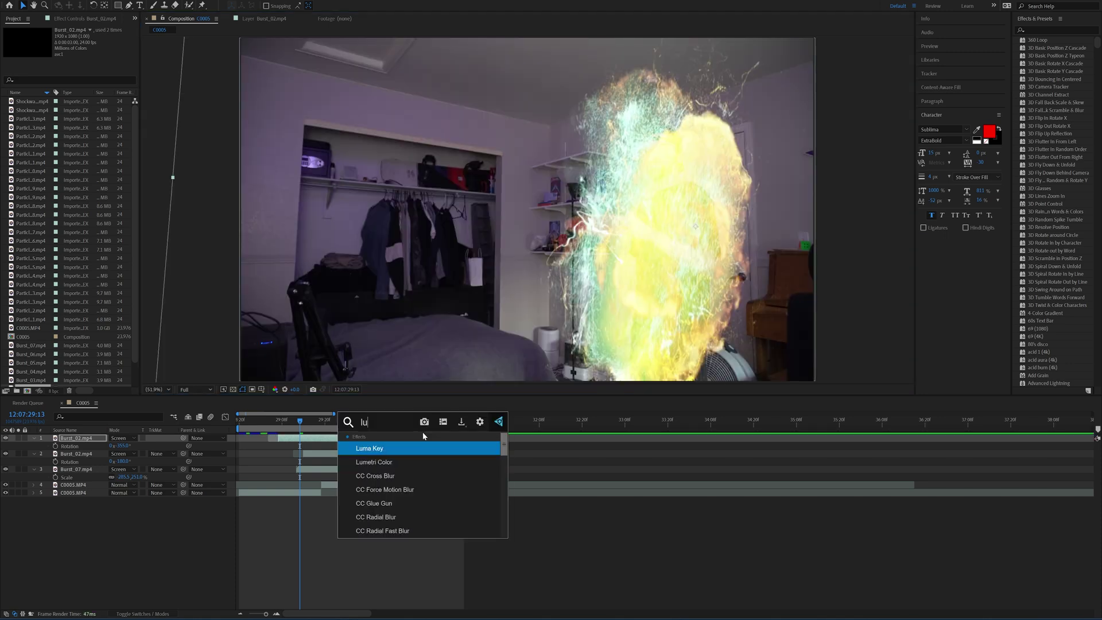
type("m")
key("Return")
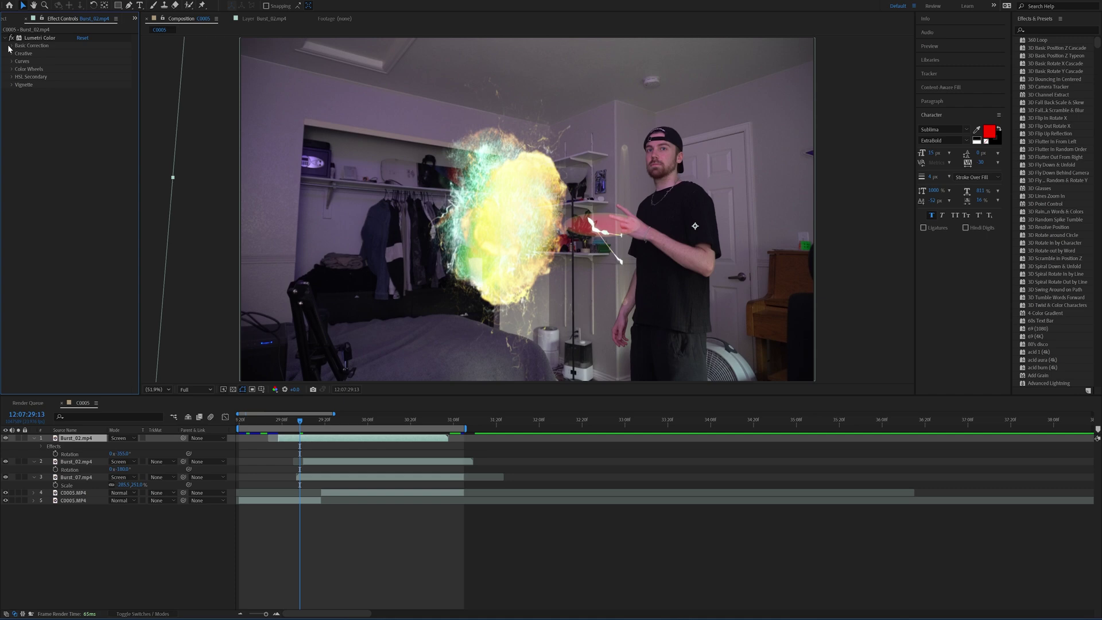
left_click(10, 46)
left_click_drag(67, 103, 73, 106)
Play back the section around the cut to check the timing of both bursts, ending at 12:07:29:12
key("space")
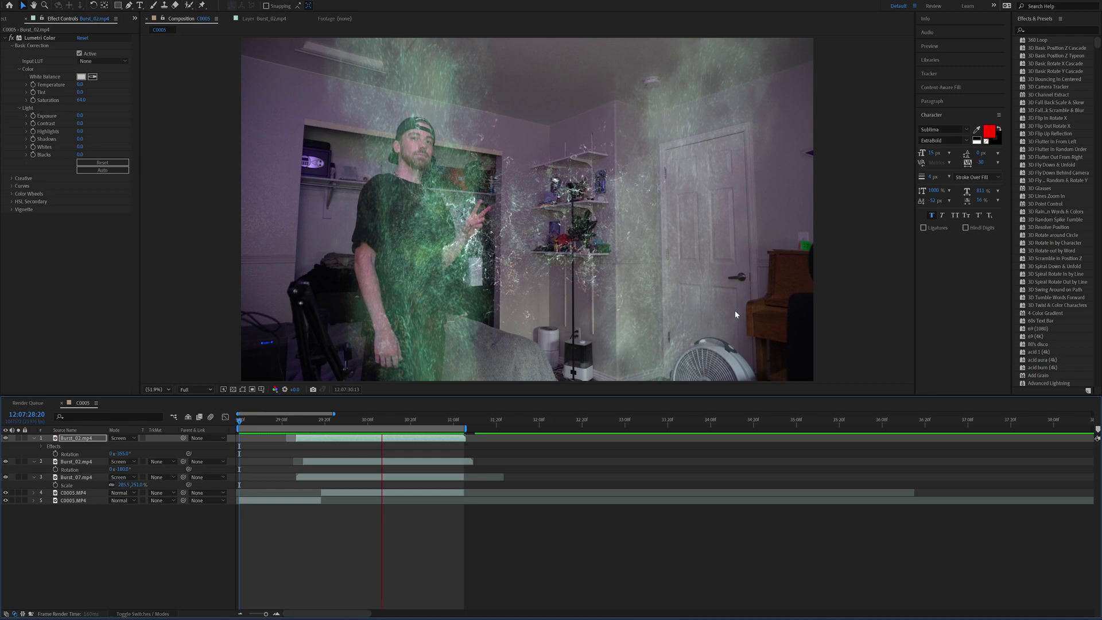
left_click_drag(300, 426, 297, 437)
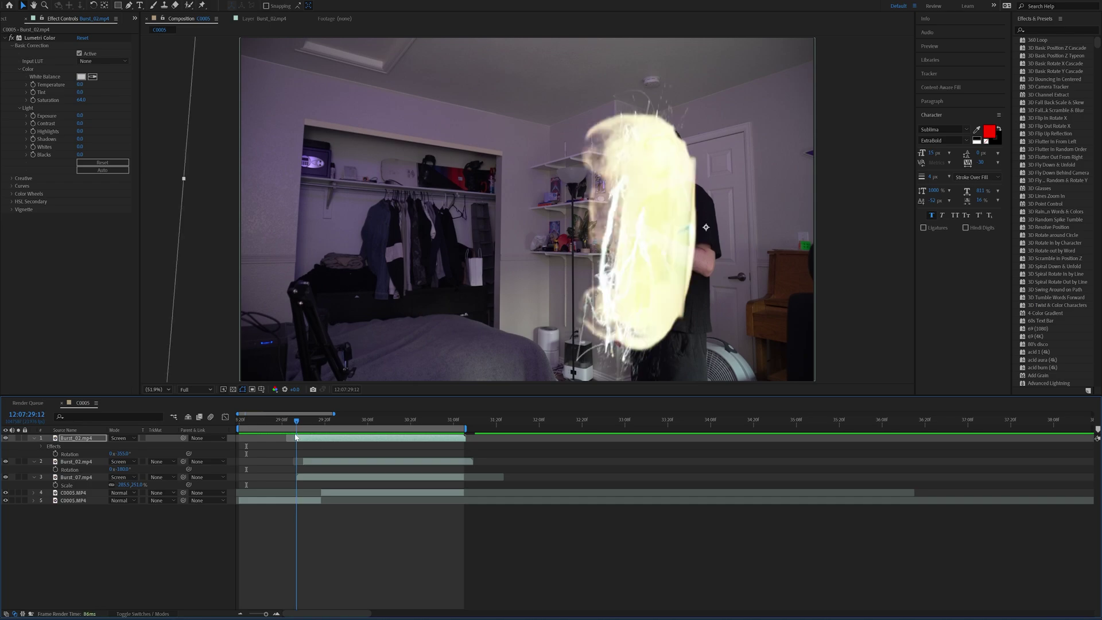
key("space")
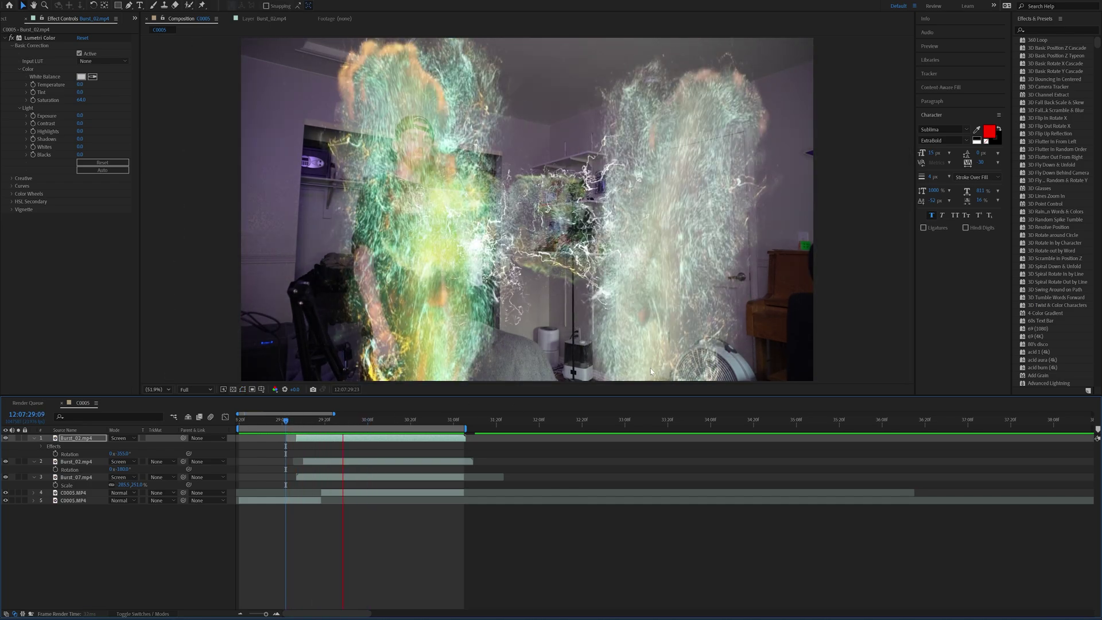
key("space")
left_click_drag(306, 421, 300, 428)
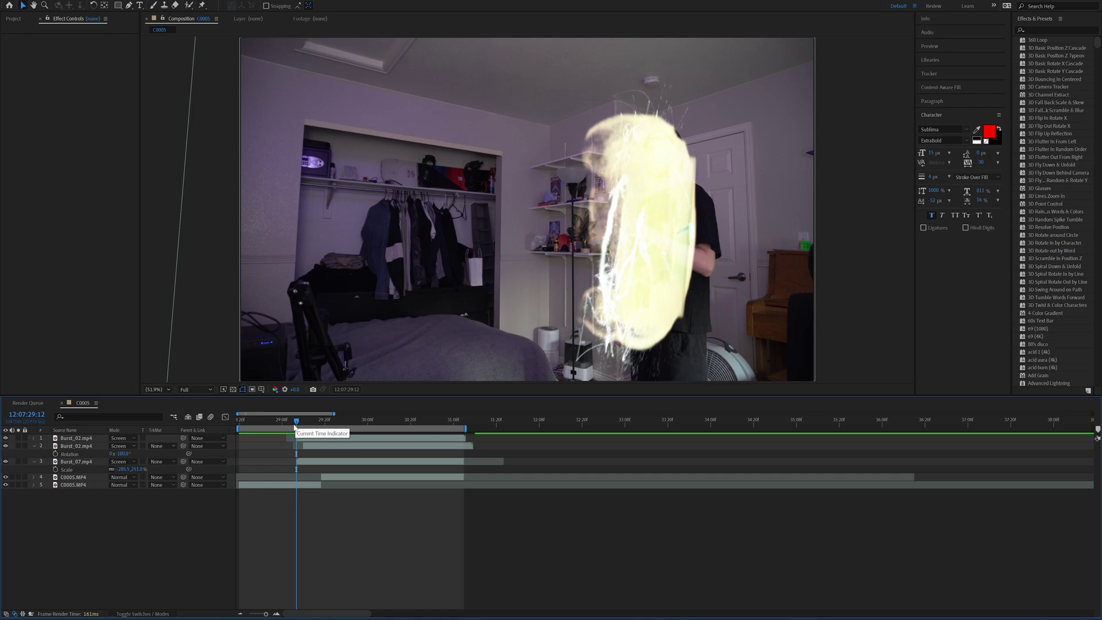
mouse_move(298, 425)
left_mouse_down()
mouse_move(357, 426)
mouse_move(296, 428)
left_mouse_up()
Duplicate the top Burst_02.mp4 layer and freeze the copy on its frame at 12:07:29:12
left_click(303, 441)
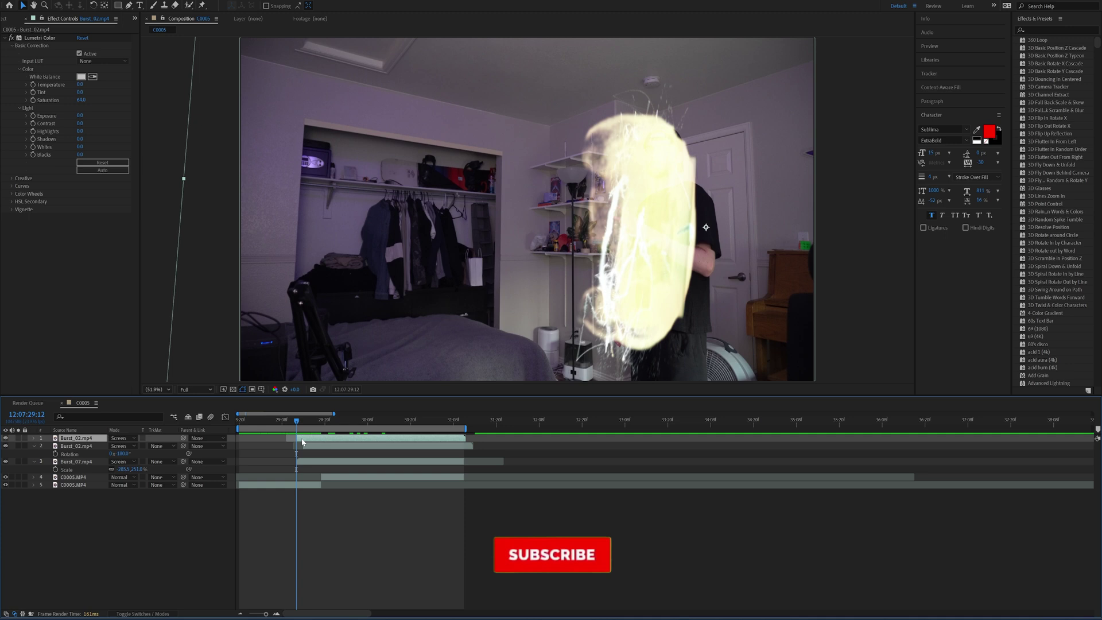
key("ctrl+d")
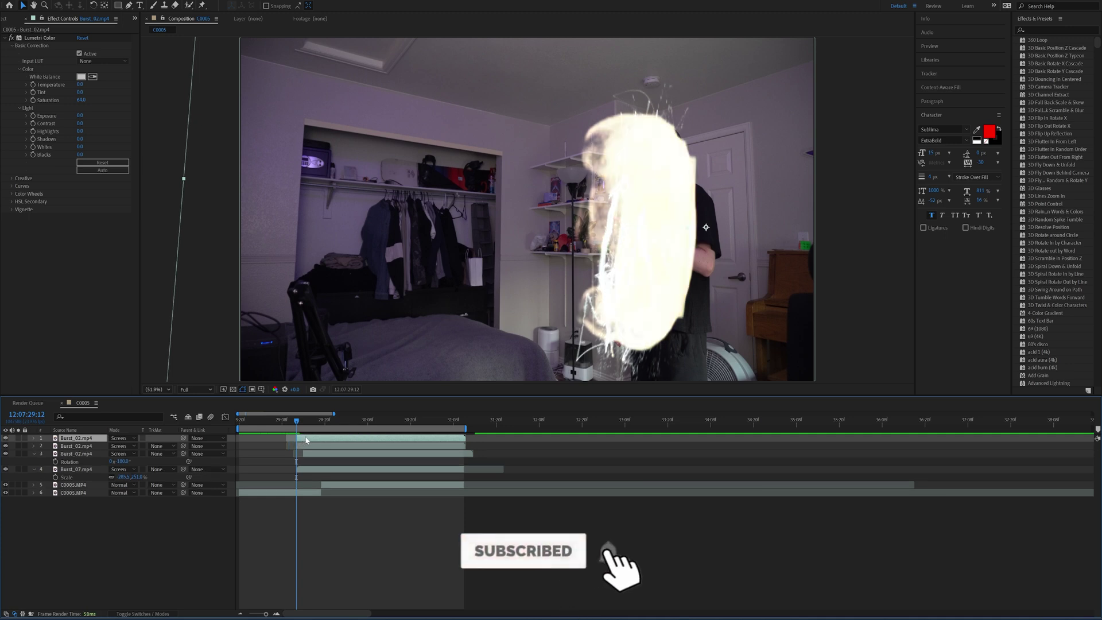
right_click(305, 440)
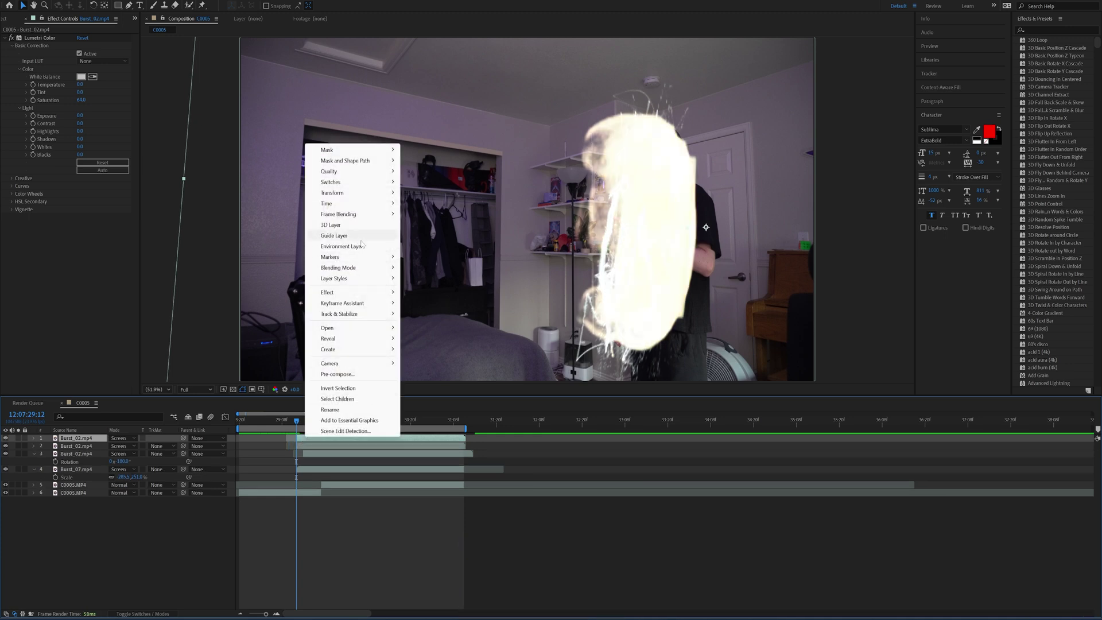
mouse_move(343, 205)
left_click(434, 236)
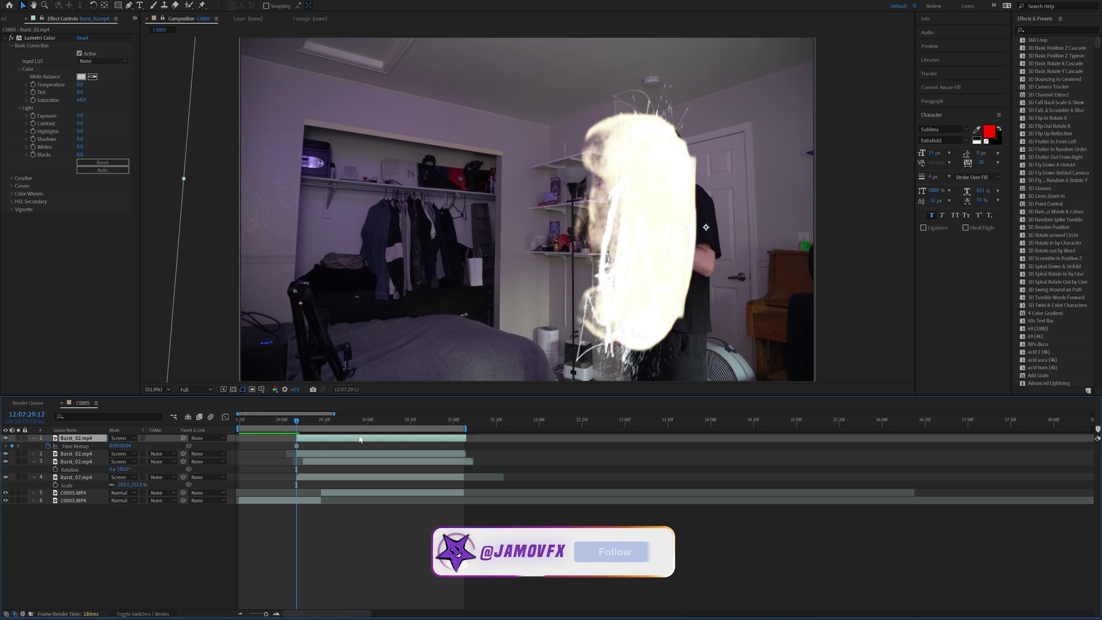
Slide the frozen burst copy earlier, split it at 12:07:29:12, and delete the part after that point
left_click_drag(350, 439, 348, 440)
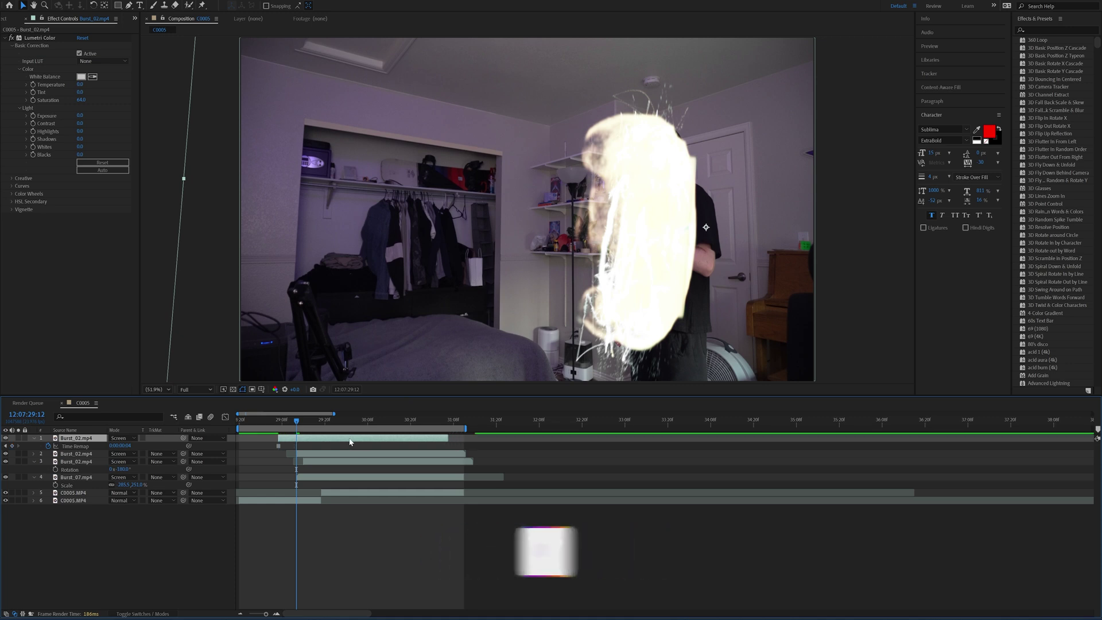
key("ctrl+shift+d")
key("Delete")
left_click_drag(286, 424, 290, 423)
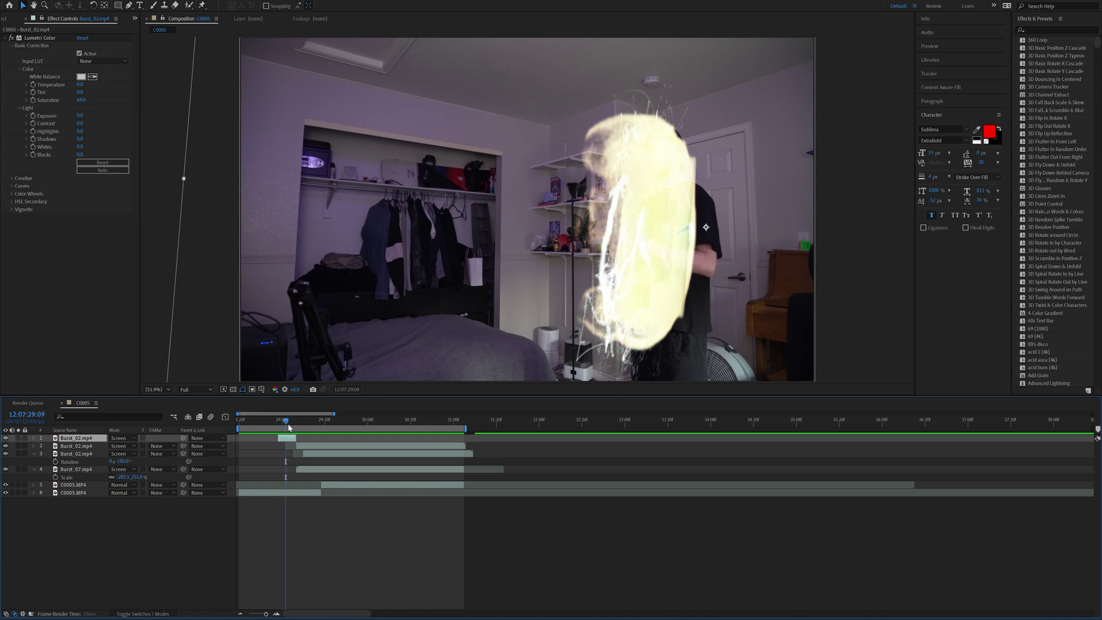
left_click_drag(297, 427, 309, 428)
Pre-compose the top two Burst_02.mp4 layers together, moving all attributes into the new composition
left_click(287, 439)
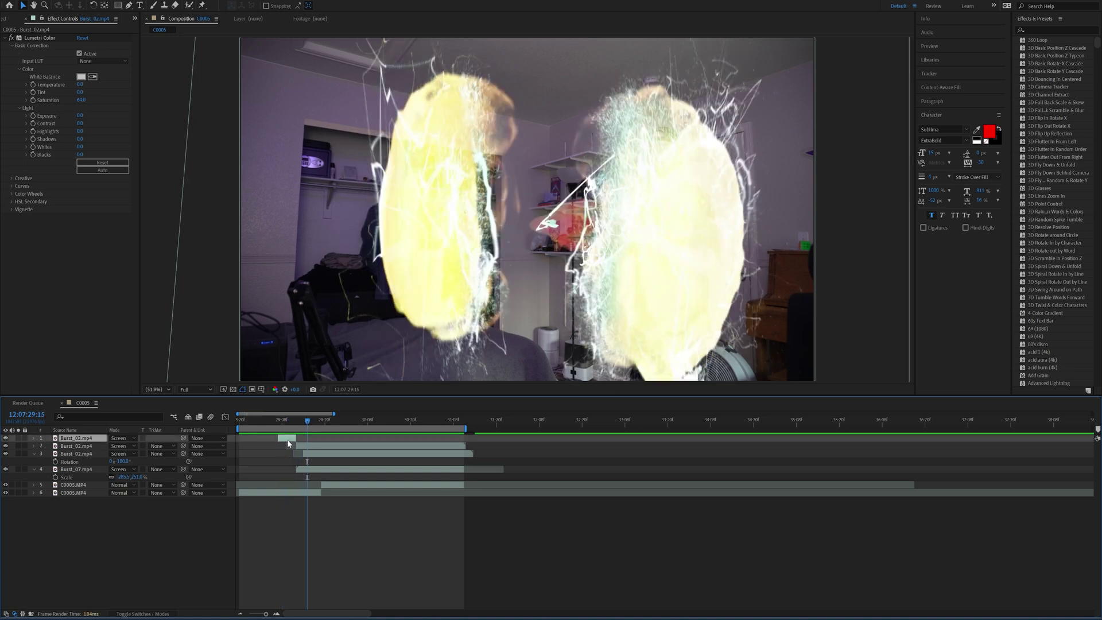
left_click(302, 447)
left_click(49, 439, "shift")
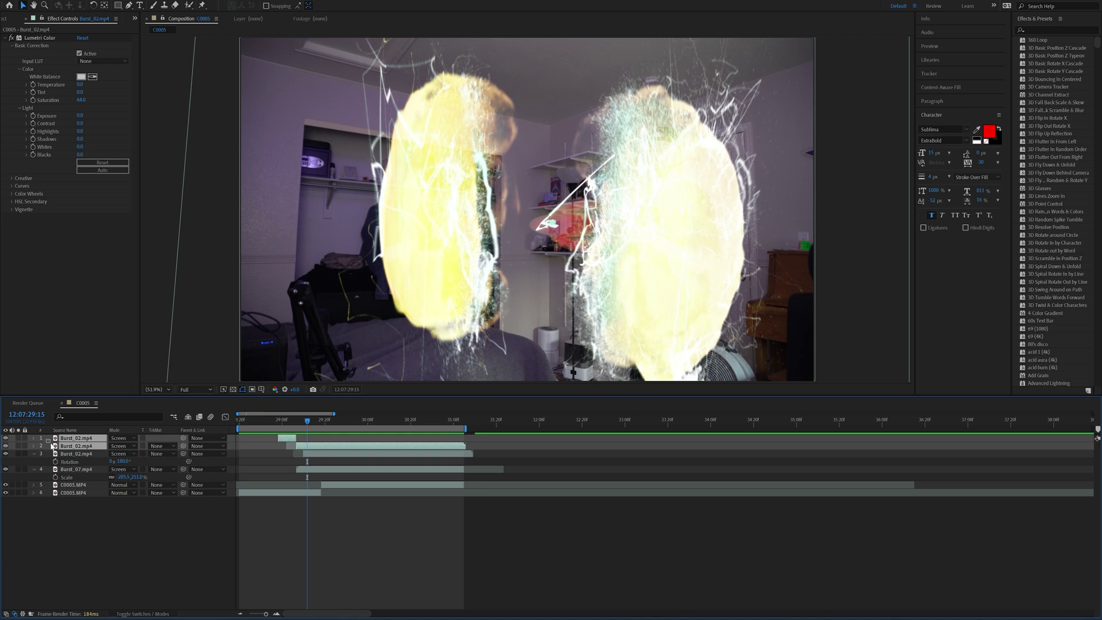
left_click(69, 472)
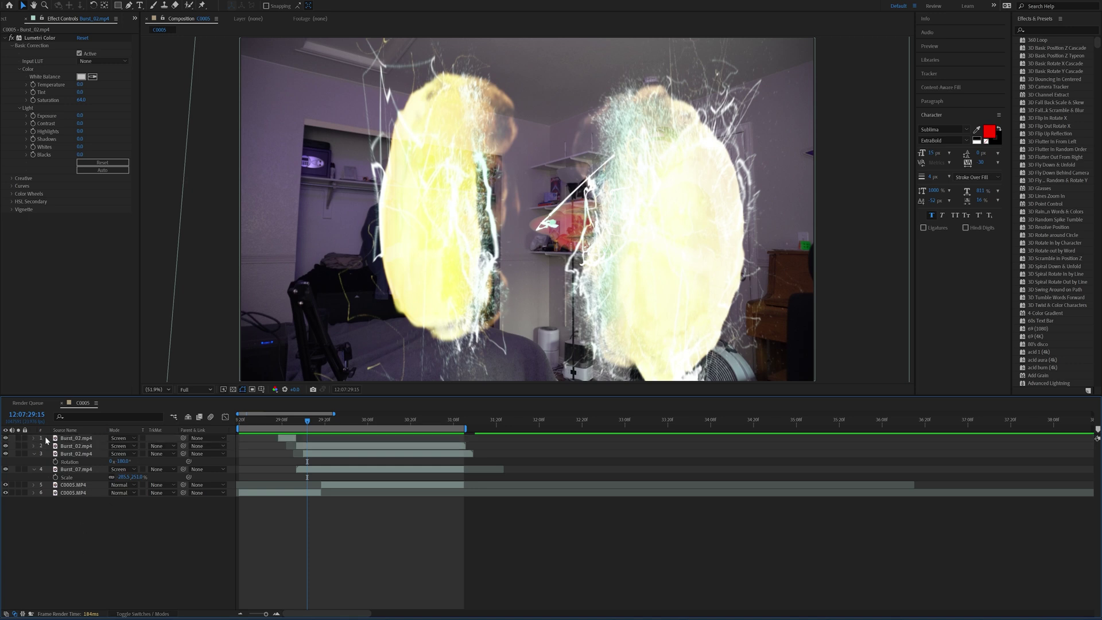
left_click_drag(47, 441, 52, 451)
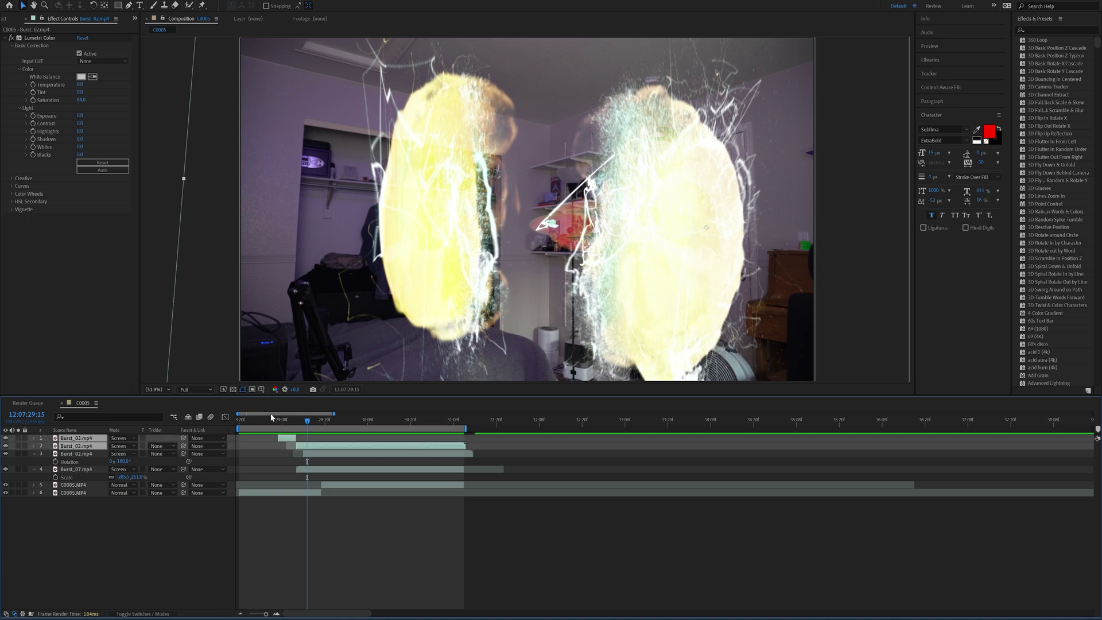
key("ctrl+shift+c")
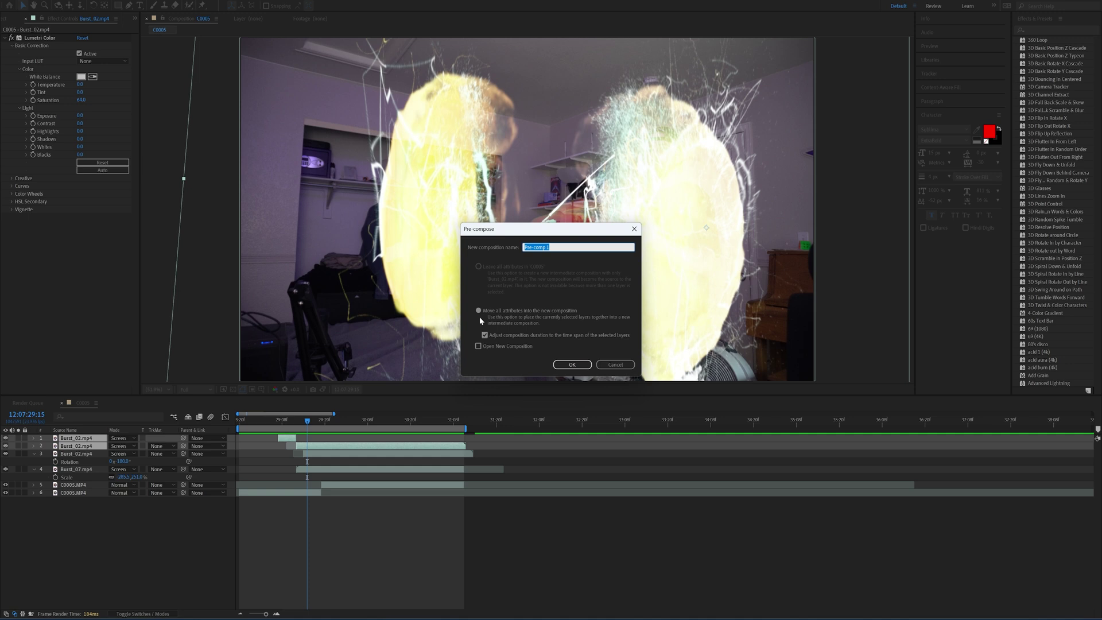
left_click(571, 365)
Try the Color Dodge blending mode on Pre-comp 1, and settle on Screen instead
left_click(122, 438)
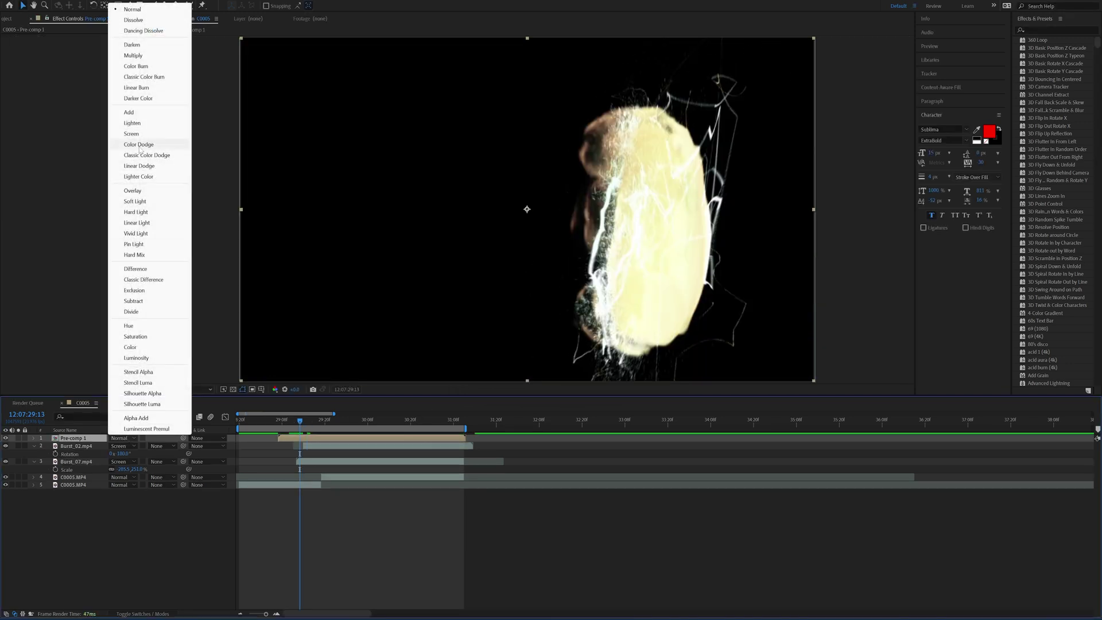
left_click(139, 146)
left_click(127, 437)
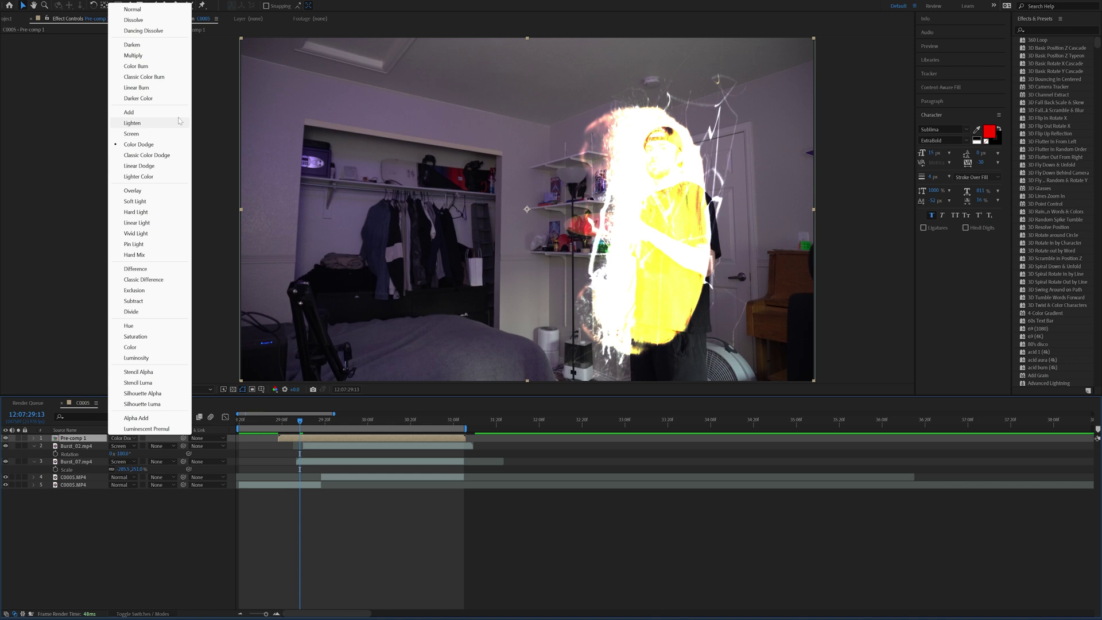
left_click(132, 133)
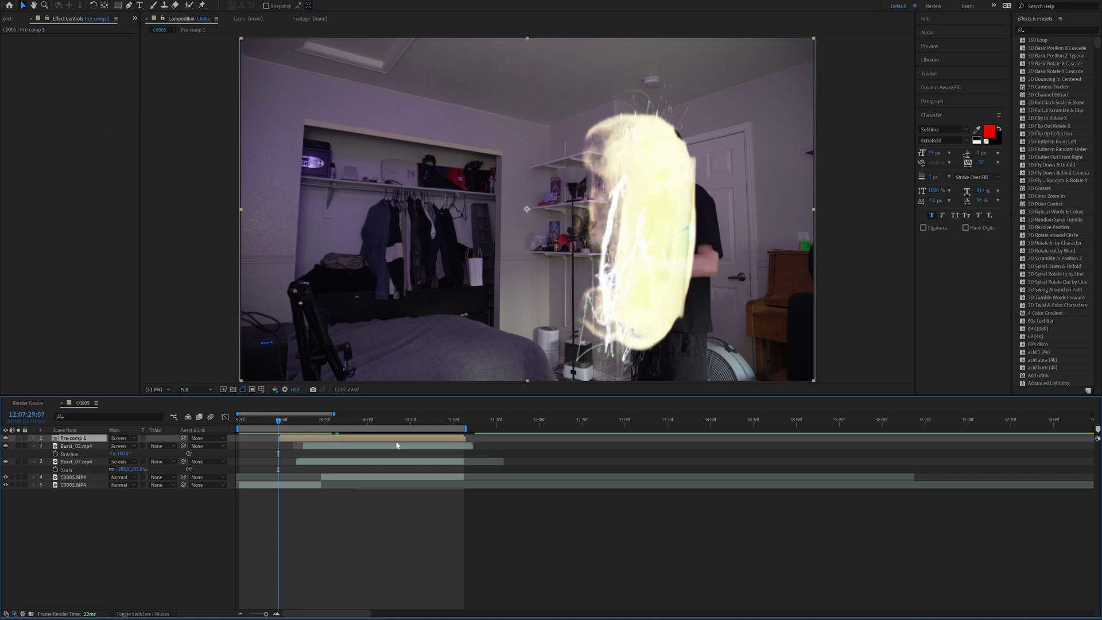
Apply Luma Key to Pre-comp 1 at 12:07:29:07, keyframe a high Threshold that hides the burst, and set Edge Feather to 7
key("ctrl+space")
type("luma")
key("Return")
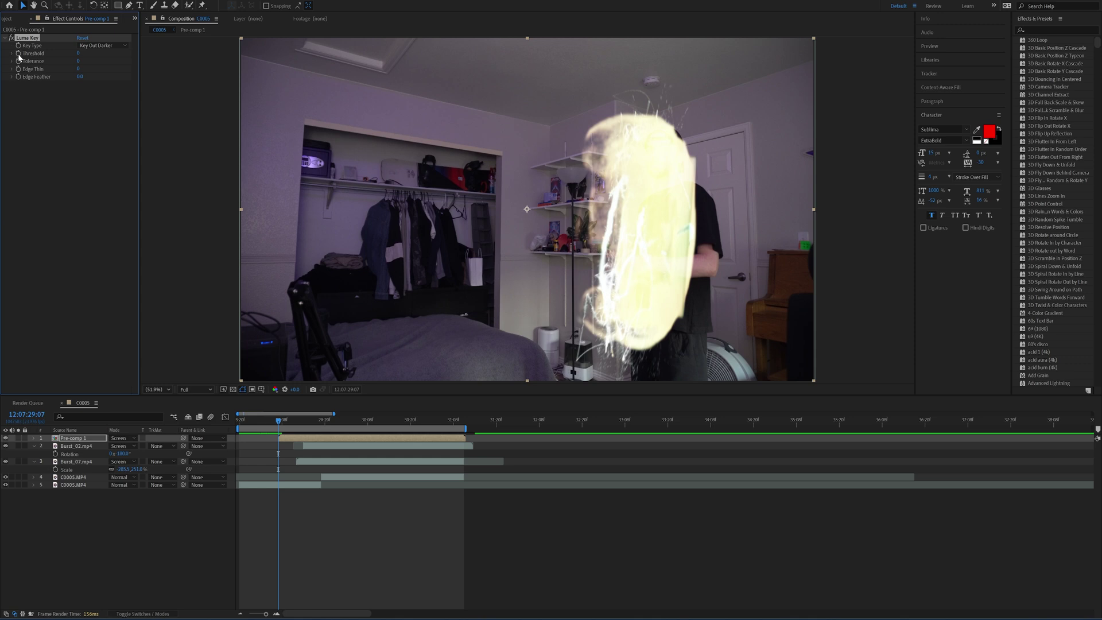
left_click_drag(78, 53, 210, 56)
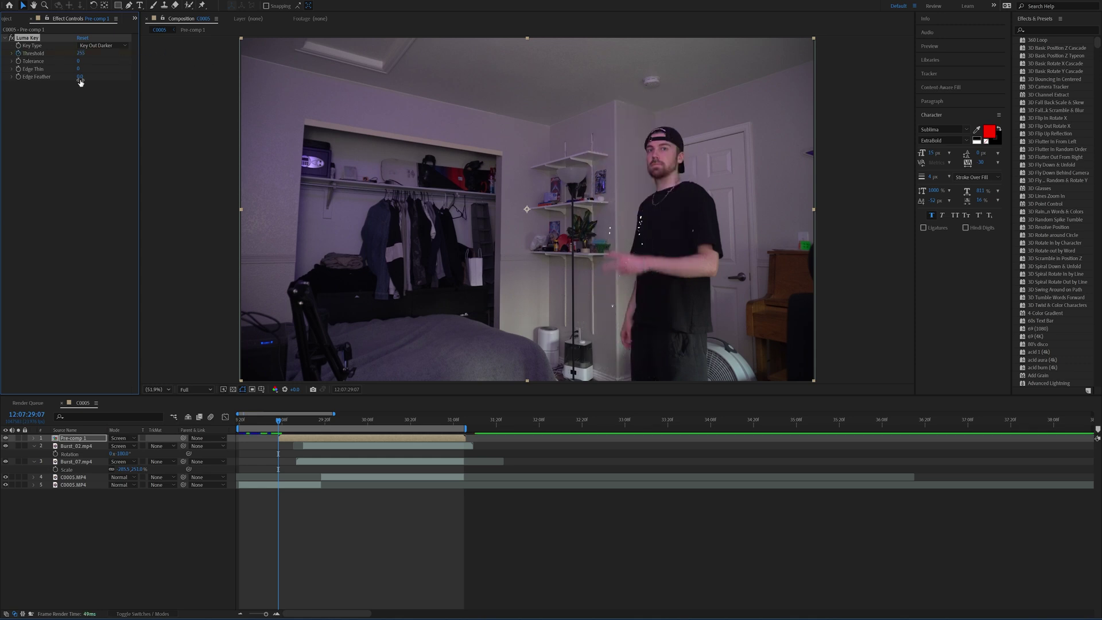
type("7")
left_click(85, 116)
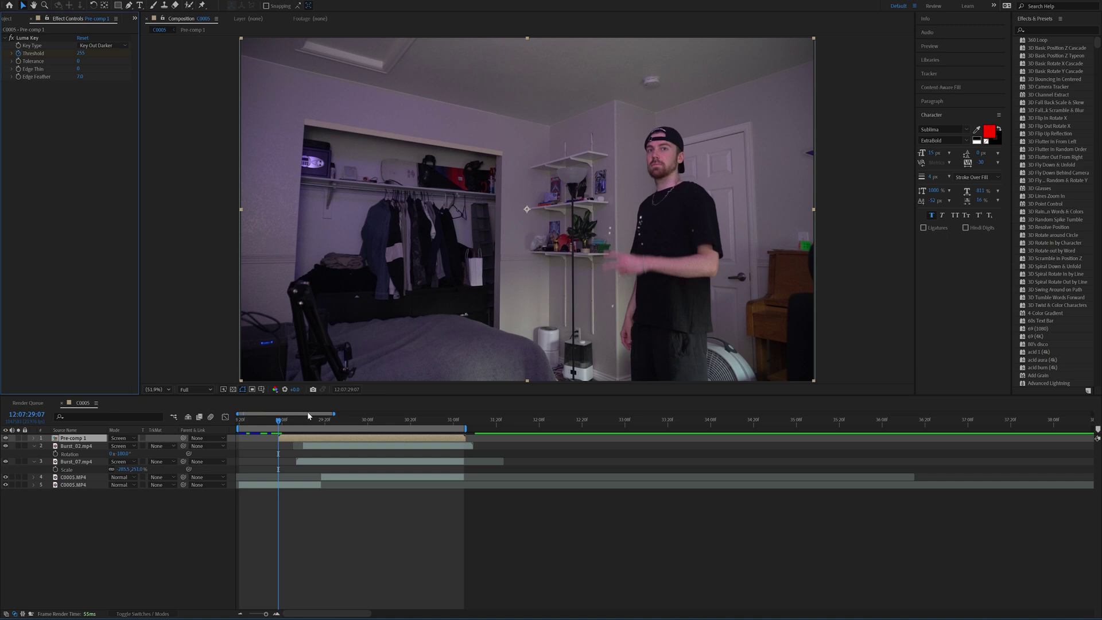
Keyframe the Luma Key Threshold to 0 at 12:07:29:17 and play back the burst's reveal
left_click_drag(273, 424, 317, 428)
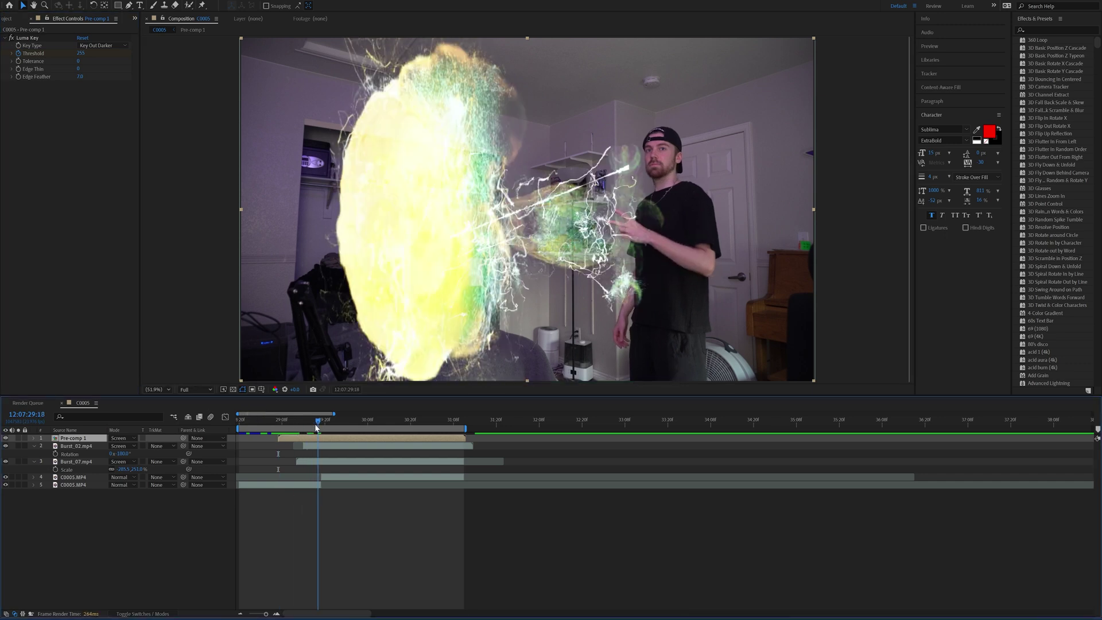
left_click_drag(316, 428, 315, 428)
left_click(80, 53)
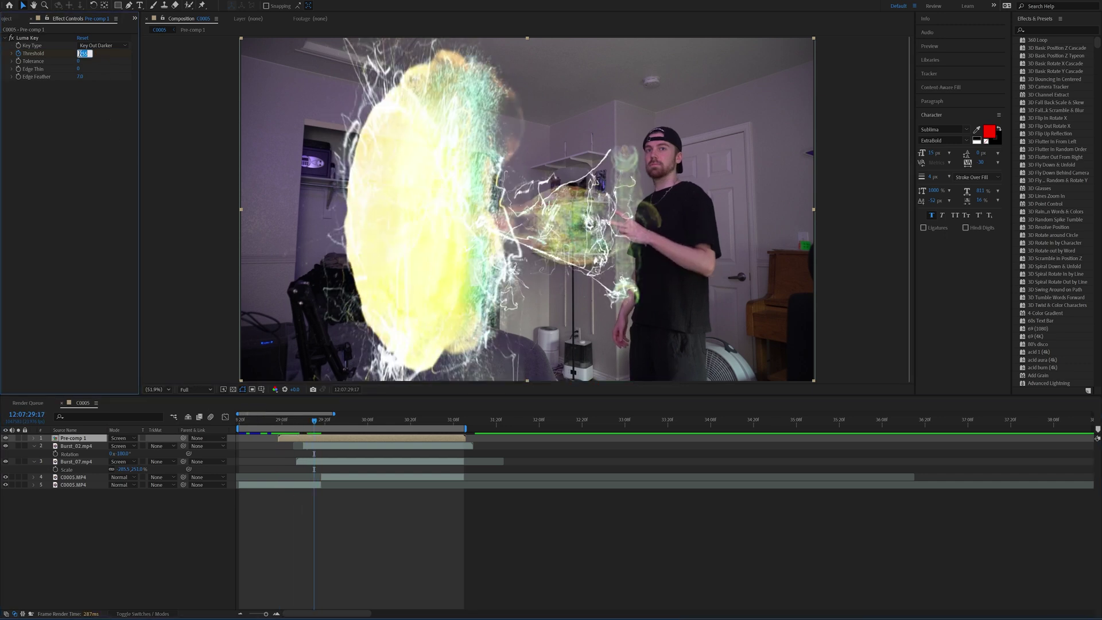
left_click_drag(305, 421, 276, 428)
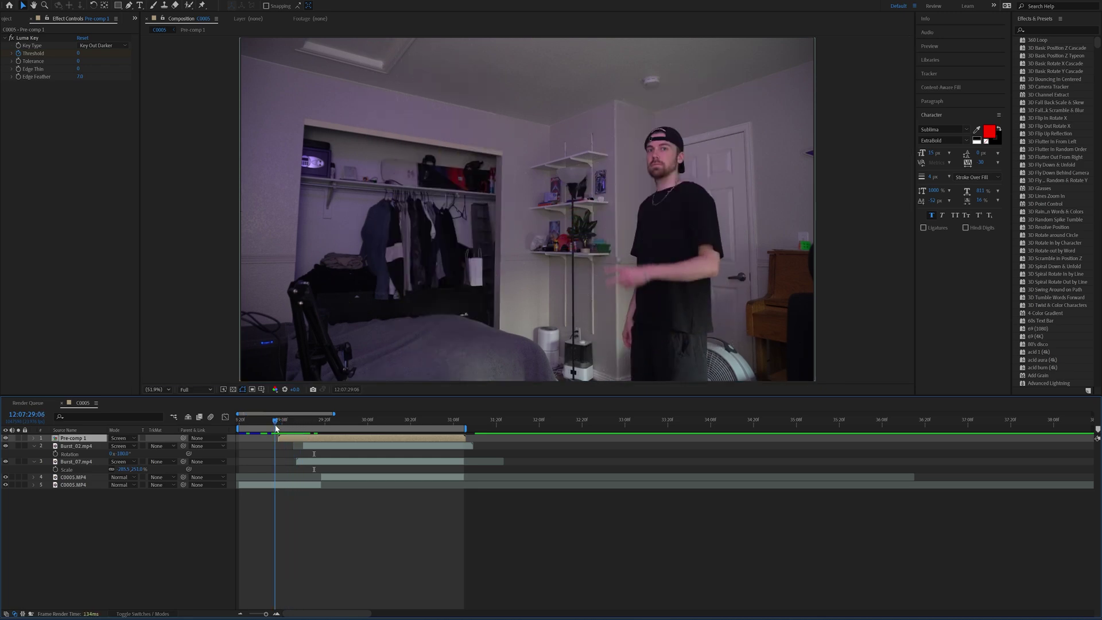
key("space")
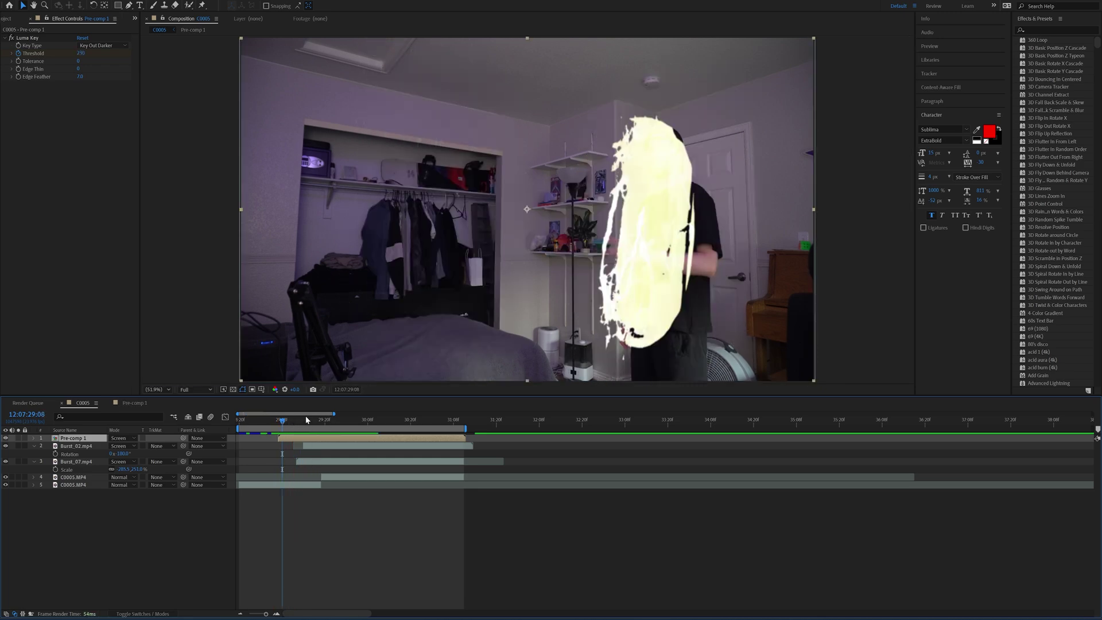
Reveal Pre-comp 1's keyframes and move the first Luma Key Threshold keyframe to 12:07:29:09
mouse_move(310, 422)
left_mouse_down()
mouse_move(305, 441)
mouse_move(305, 427)
mouse_move(271, 427)
mouse_move(416, 428)
mouse_move(296, 431)
left_mouse_up()
double_click(309, 440)
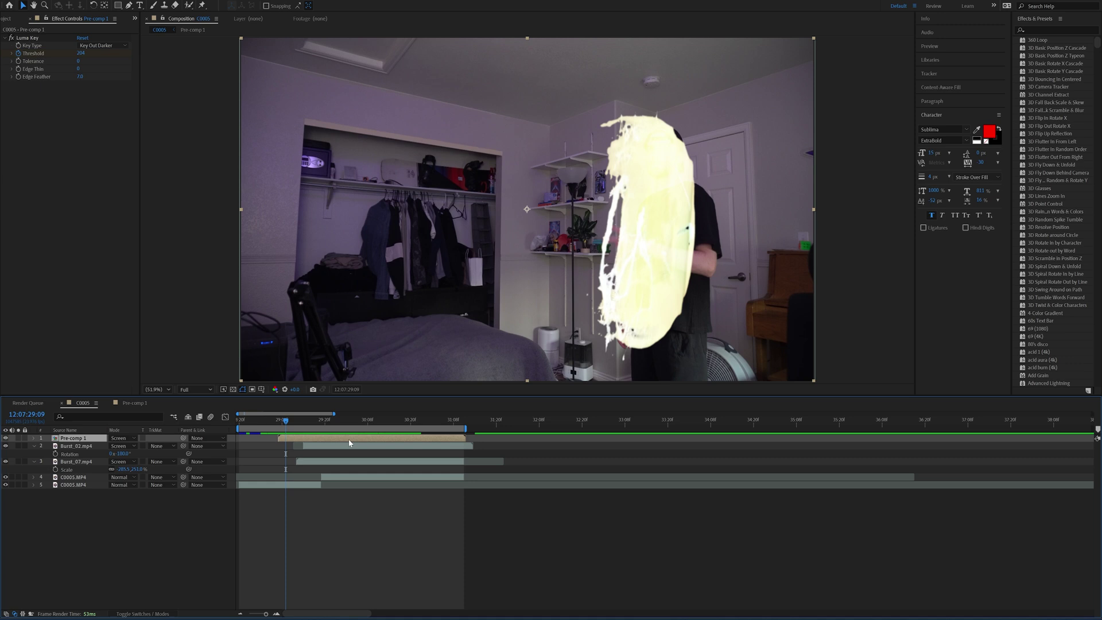
key("u")
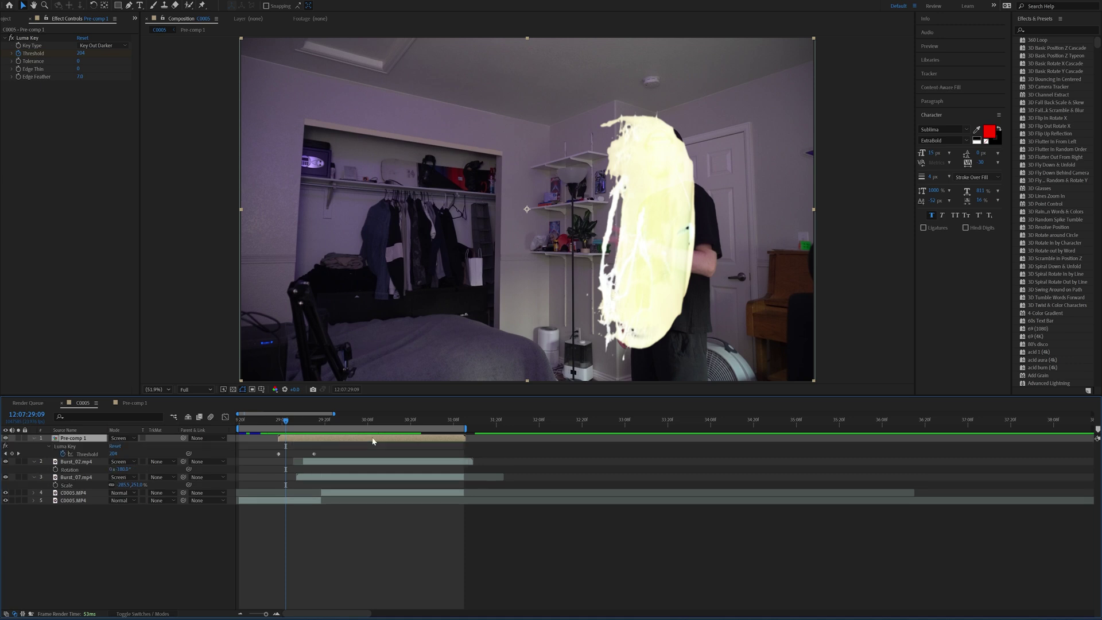
left_click_drag(279, 454, 289, 454)
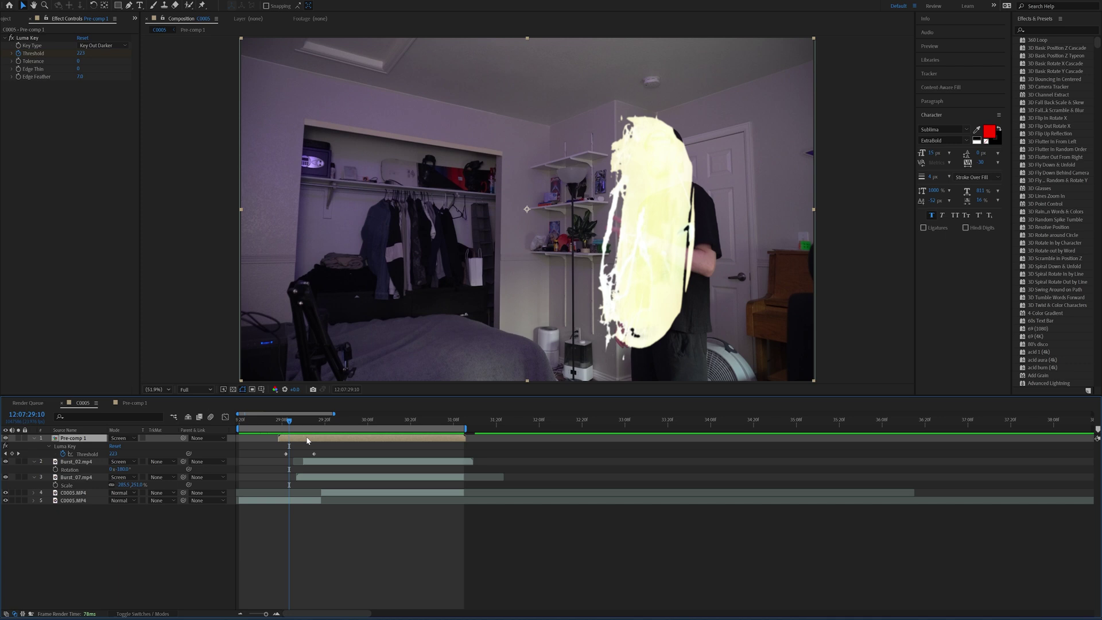
Pre-compose Pre-comp 1 as Pre-comp 1 Comp 1, moving all attributes into the new composition
key("ctrl+shift+c")
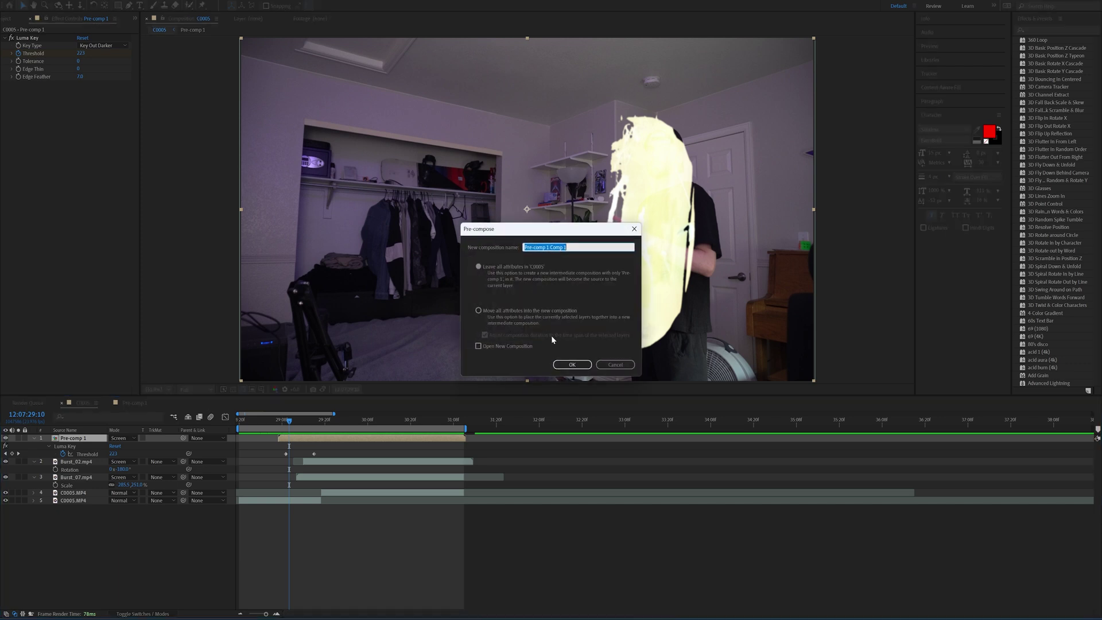
left_click(479, 310)
left_click(572, 364)
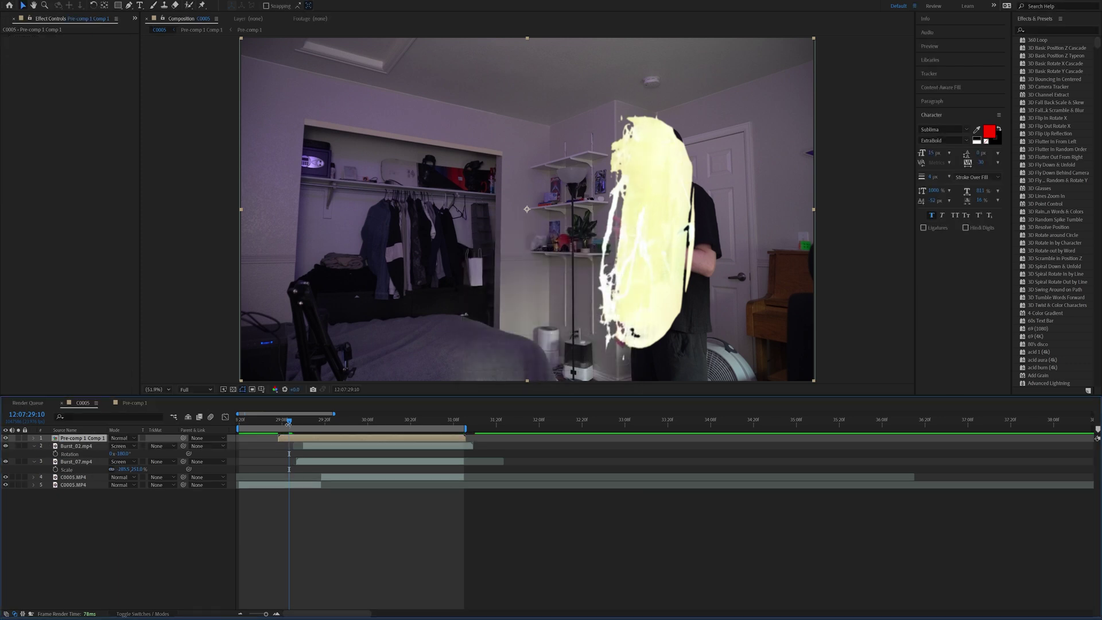
Draw a small rounded mask on Pre-comp 1 Comp 1 over the man's raised hand and chest
left_click(673, 223)
left_click(669, 251)
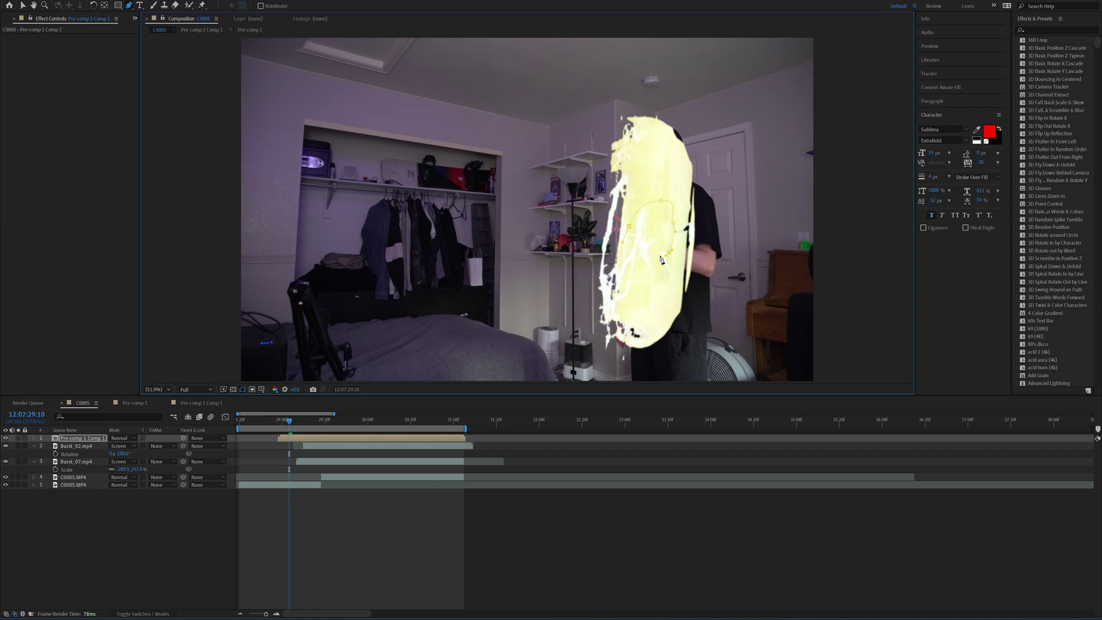
left_click(643, 250)
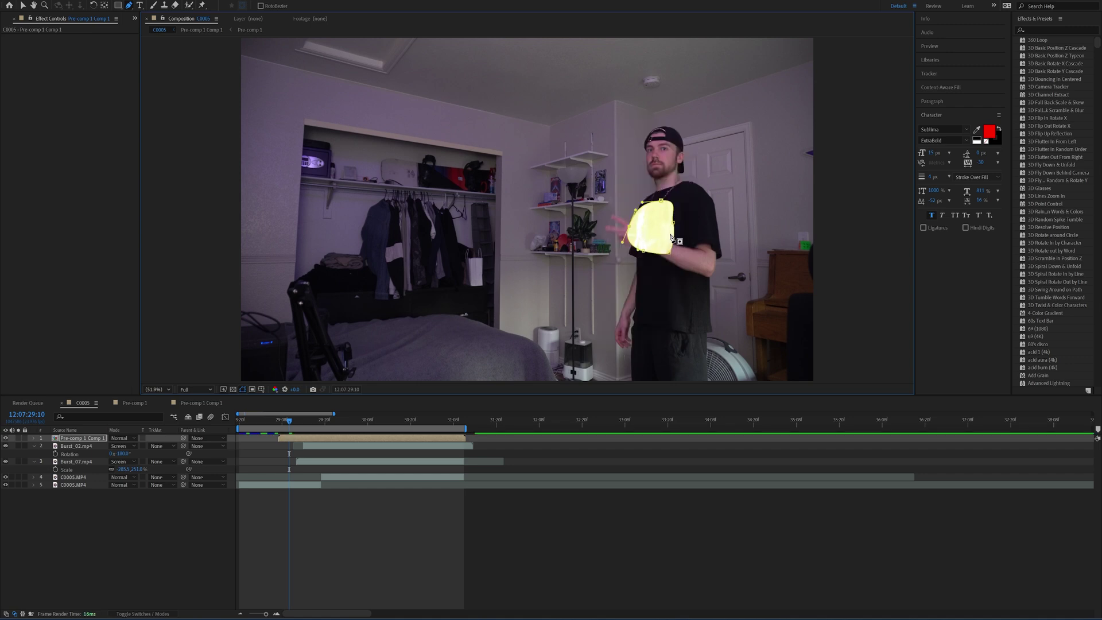
Show the mask's properties, feather its edge, and set a Mask Path keyframe at 12:07:29:10
key("m")
key("m")
left_click(303, 446)
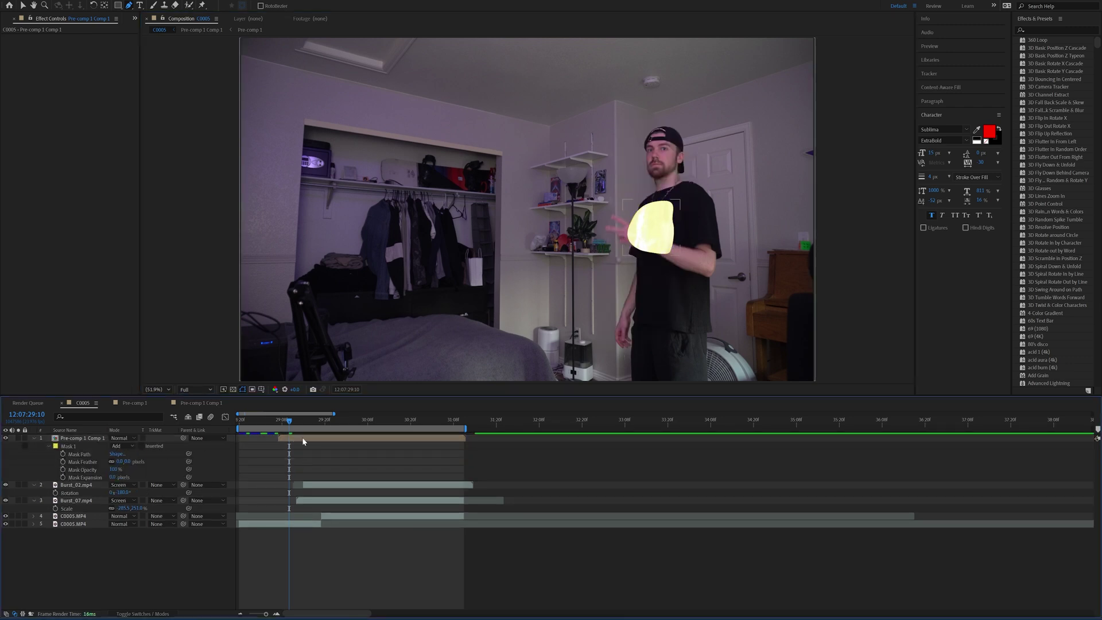
left_click(303, 440)
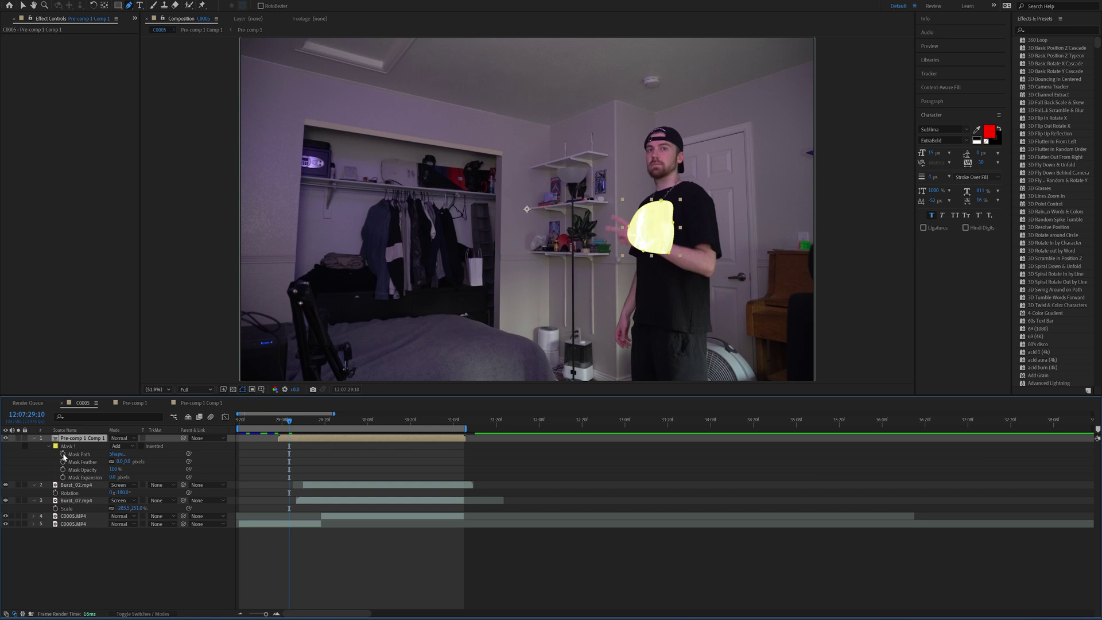
left_click_drag(126, 461, 157, 461)
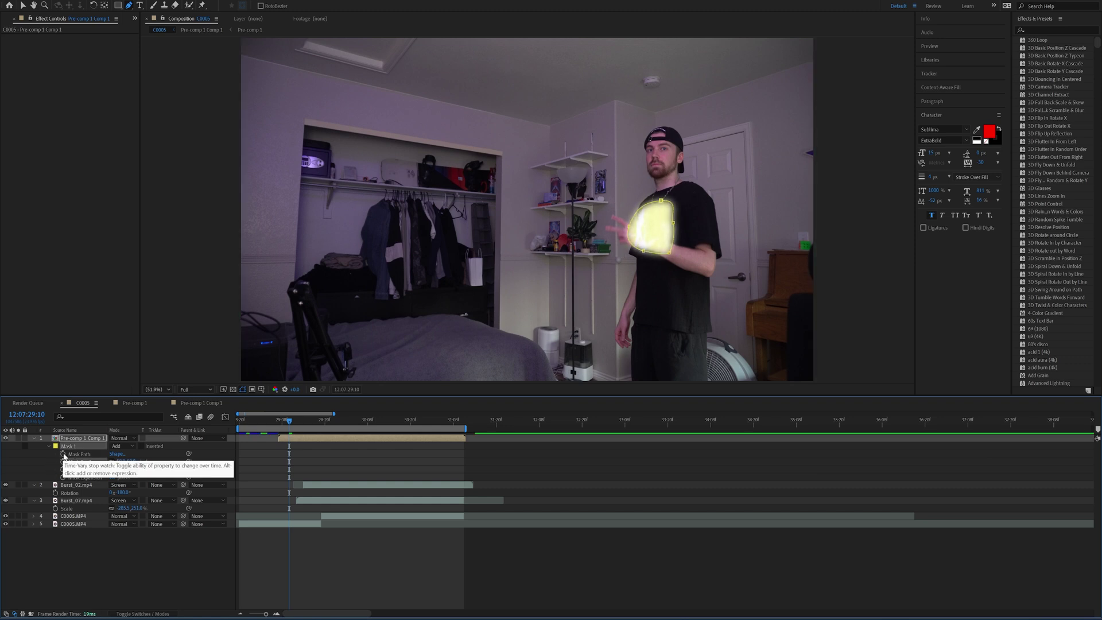
left_click(63, 455)
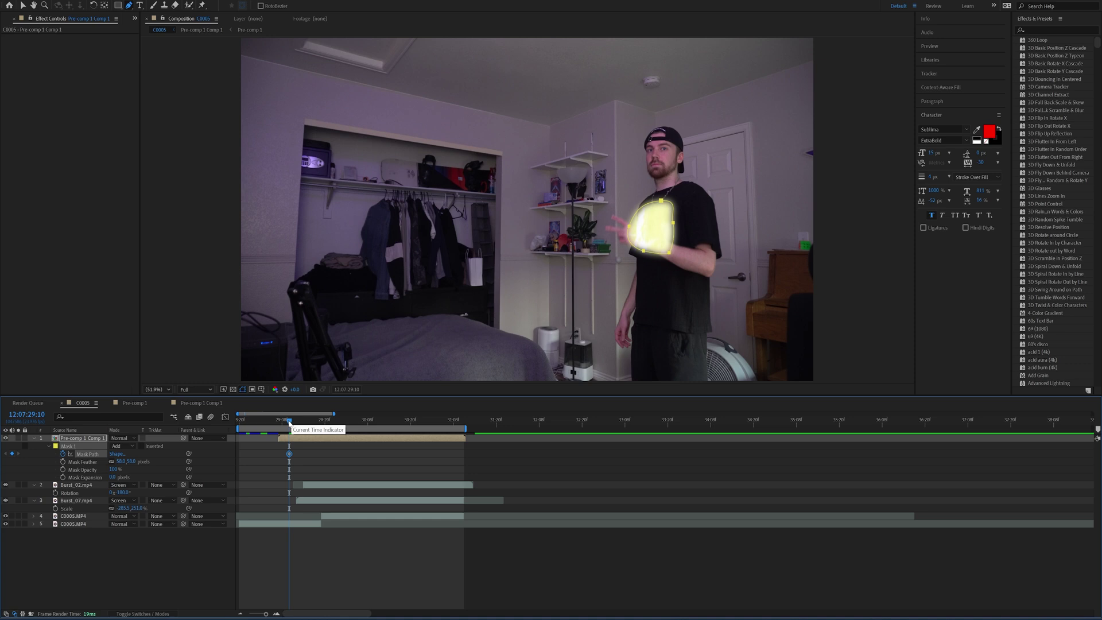
Enlarge the mask path at 12:07:29:18 to surround the whole burst over the man, and set the layer's blending mode to Screen
left_click_drag(289, 422, 318, 424)
left_click(326, 453)
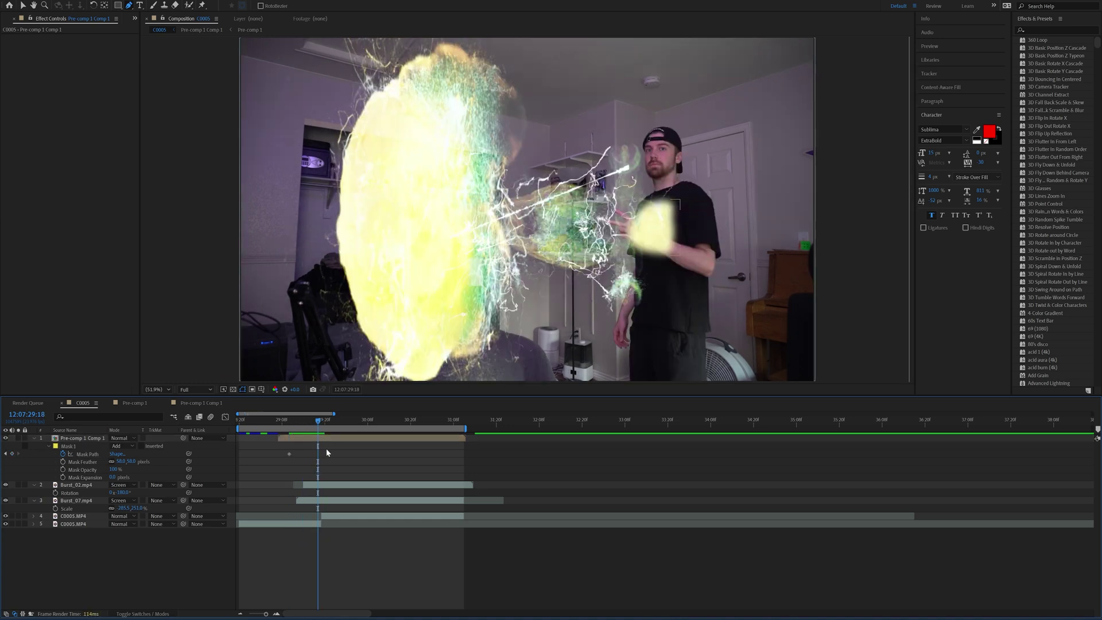
left_click(328, 445)
left_click_drag(664, 207, 663, 106)
left_click_drag(675, 217, 808, 221)
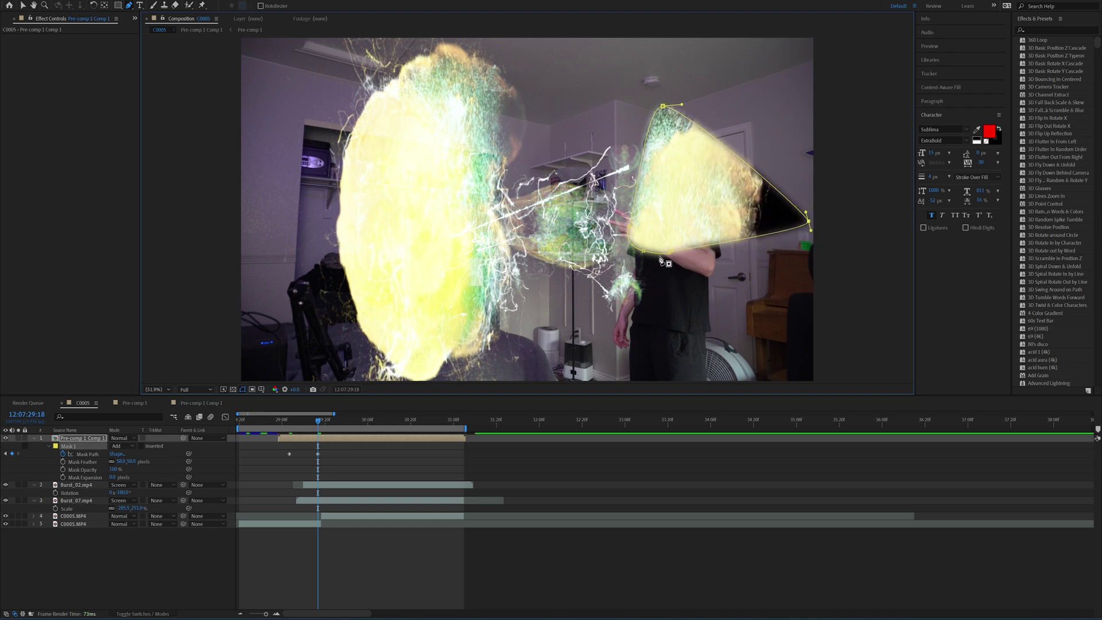
left_click_drag(667, 255, 726, 425)
left_click_drag(644, 253, 579, 407)
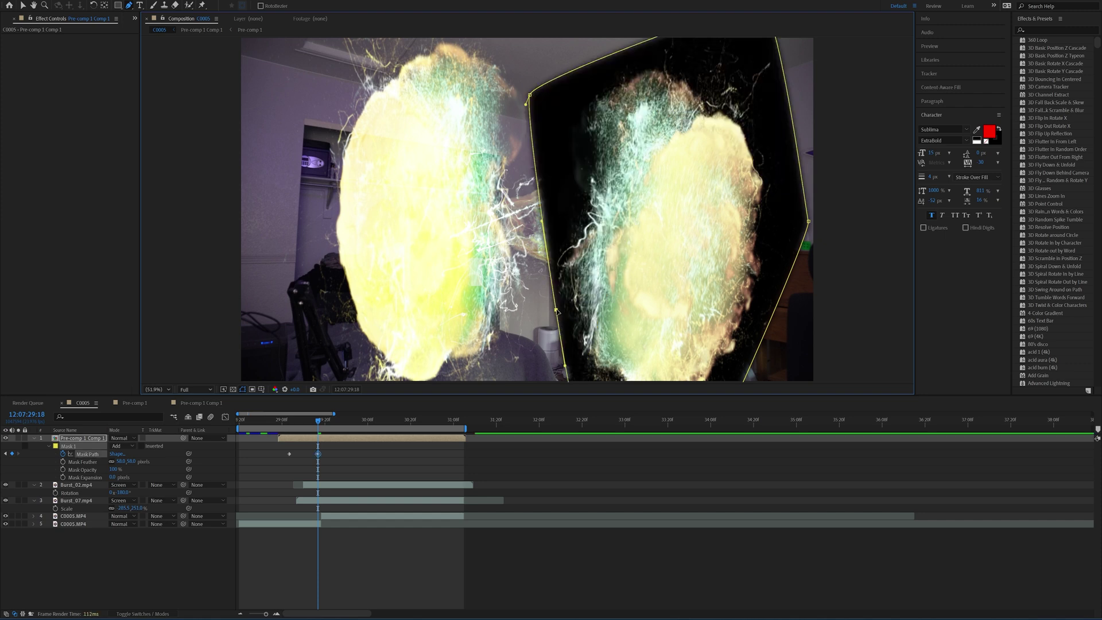
left_click_drag(569, 376, 497, 390)
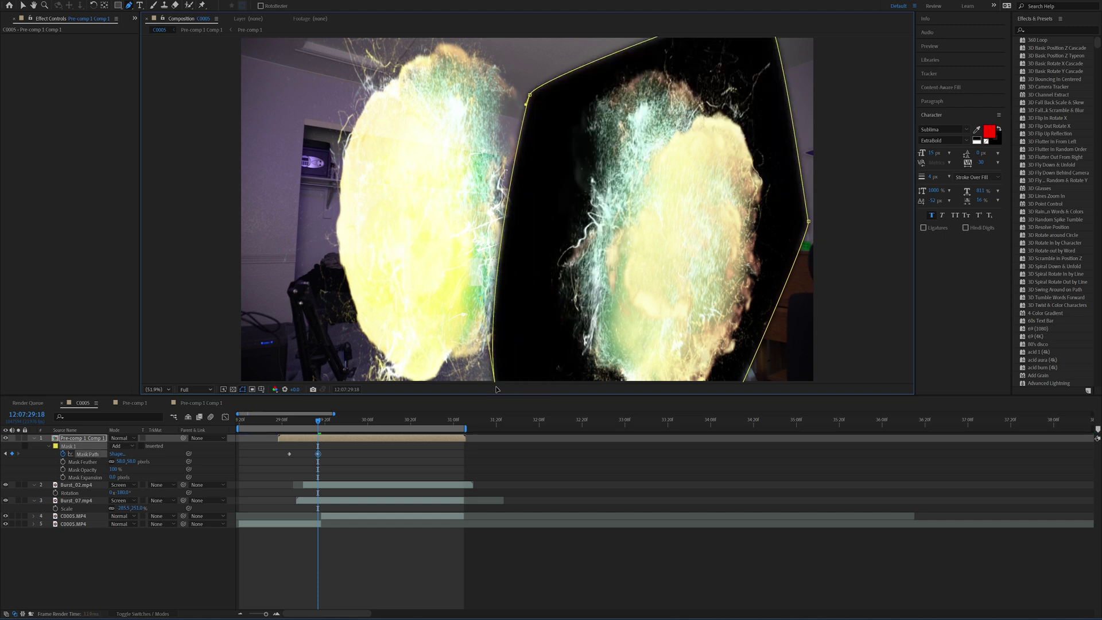
left_click_drag(762, 334, 801, 361)
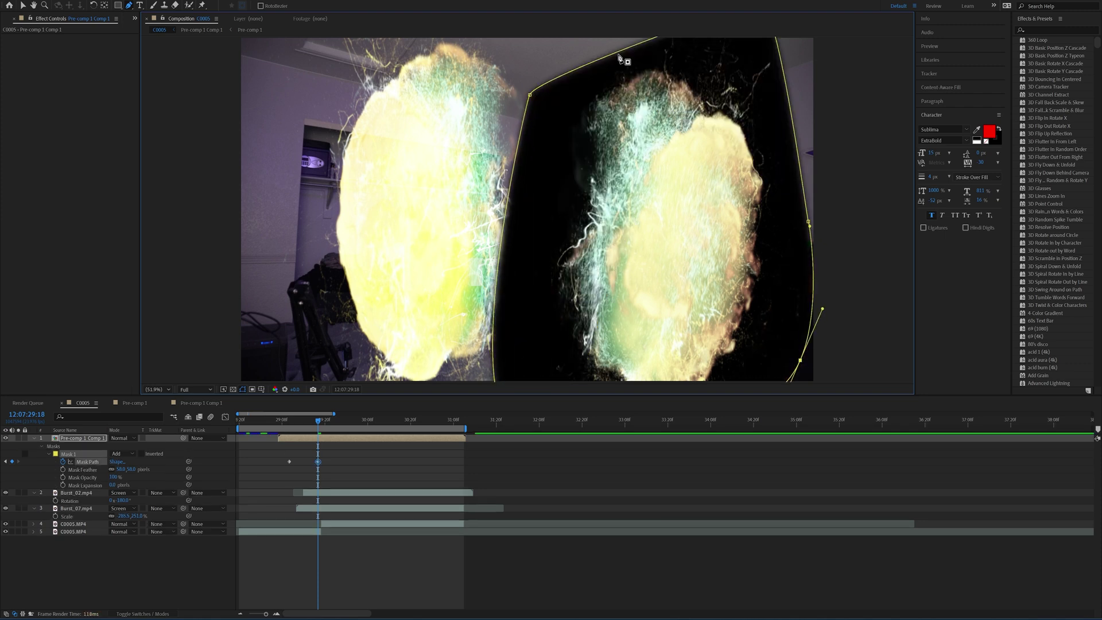
left_click_drag(616, 54, 563, 49)
left_click(119, 438)
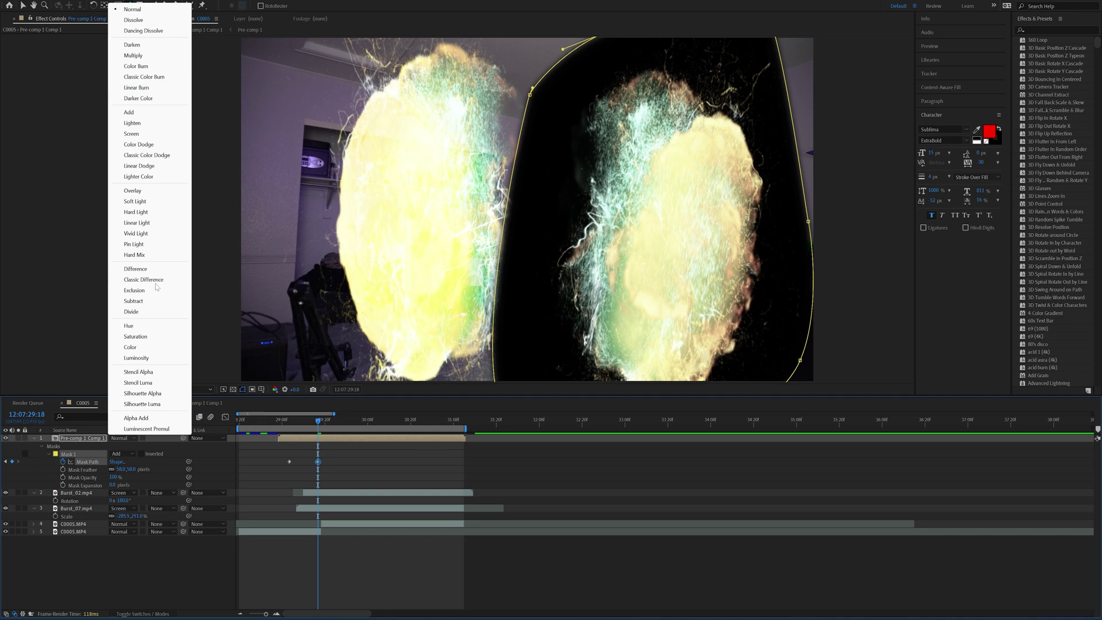
left_click(132, 134)
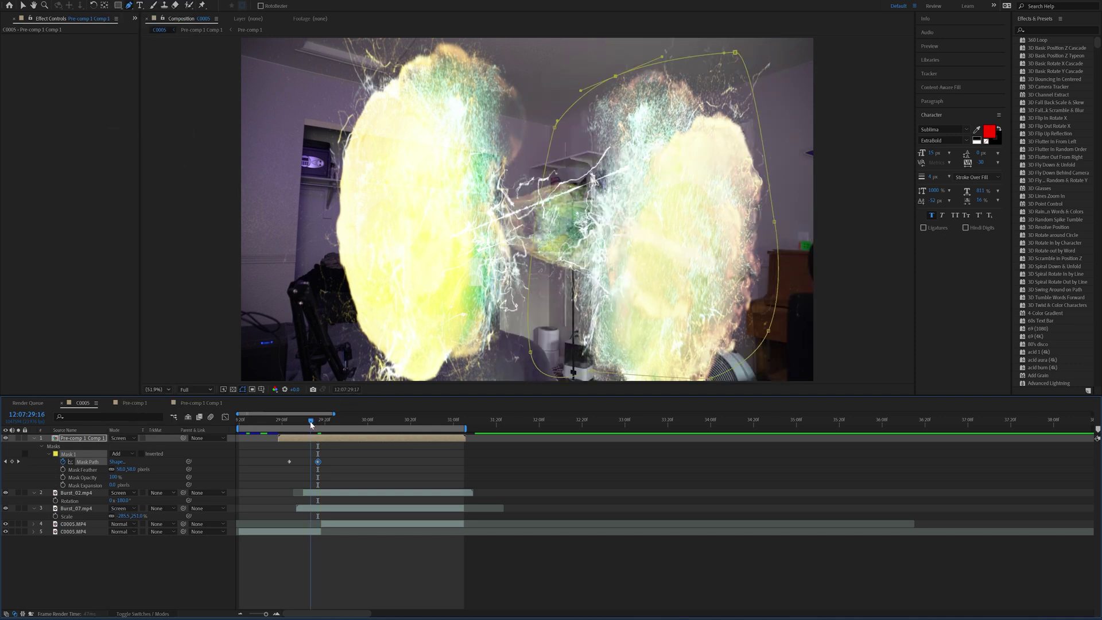
Reshape the mask path at 12:07:29:11 on Pre-comp 1 Comp 1 so it extends past the top and bottom of the burst over the man
left_click(292, 422)
left_click(301, 439)
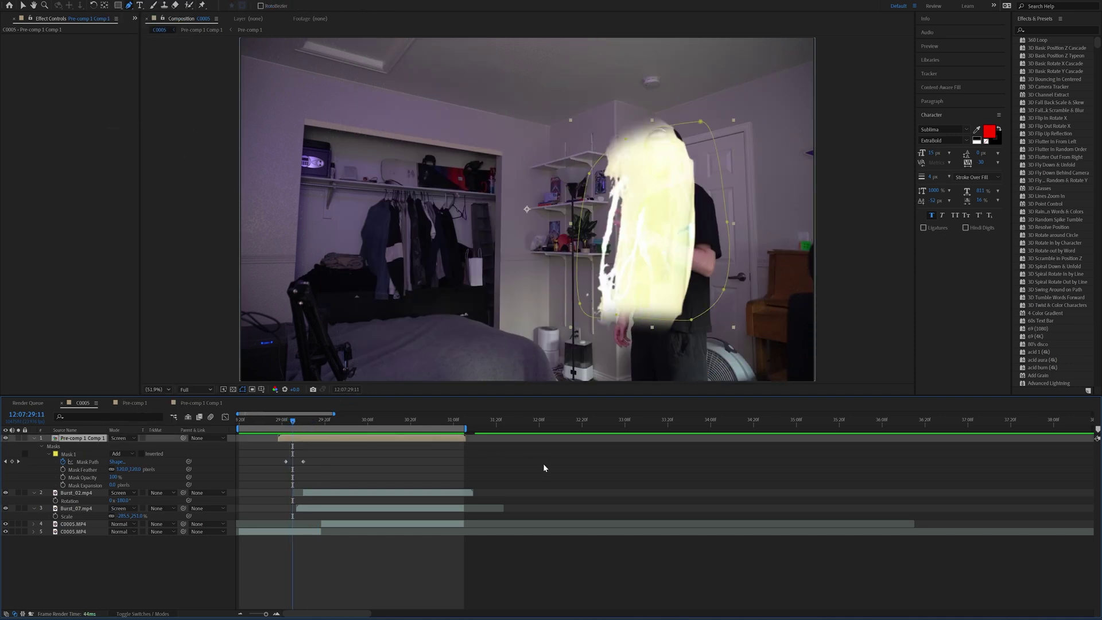
left_click_drag(653, 319, 618, 337)
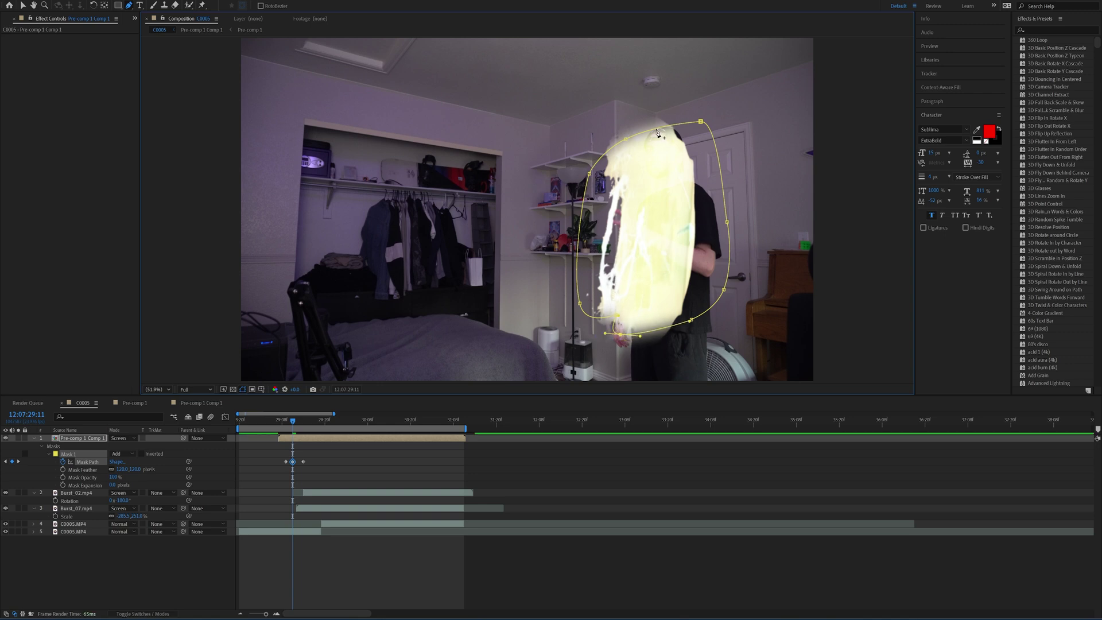
mouse_move(657, 130)
left_mouse_down()
mouse_move(654, 115)
mouse_move(616, 134)
mouse_move(660, 116)
mouse_move(647, 114)
left_mouse_up()
left_click(613, 147)
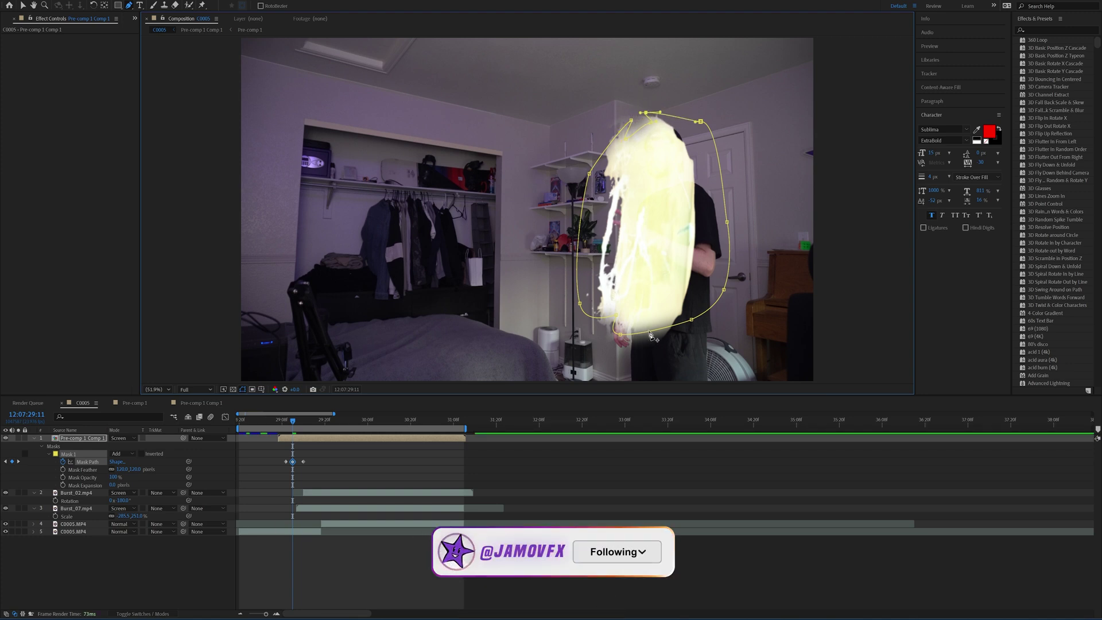
left_click_drag(652, 336, 646, 345)
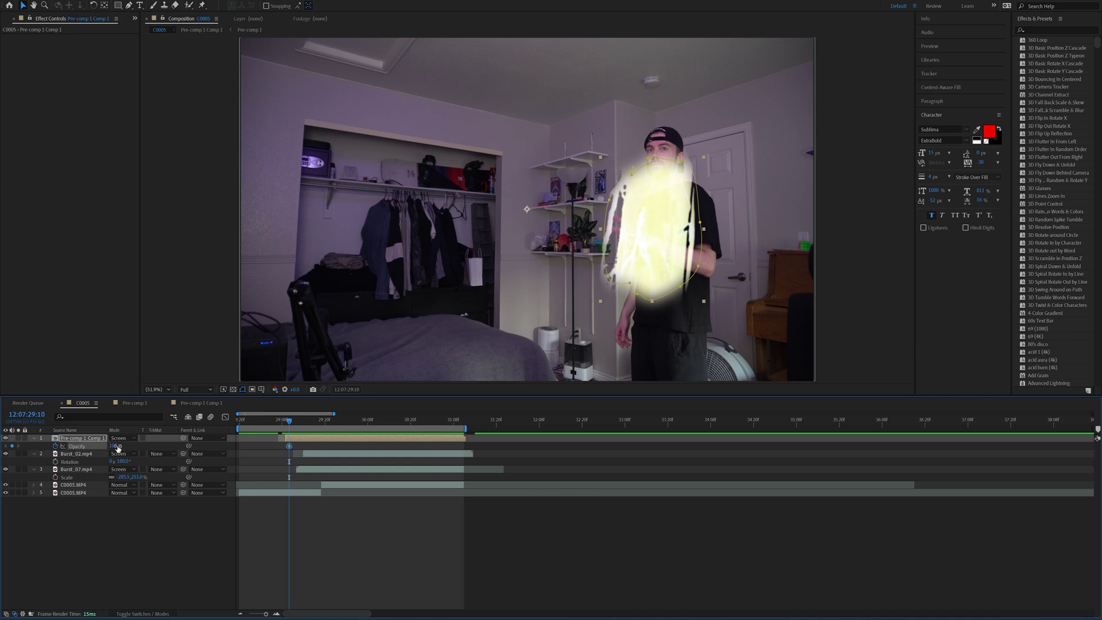
Keyframe the opacity of Pre-comp 1 Comp 1 from 0% at 12:07:29:10 to 100% at 12:07:29:13
left_click_drag(117, 446, 63, 446)
left_click_drag(290, 422, 298, 426)
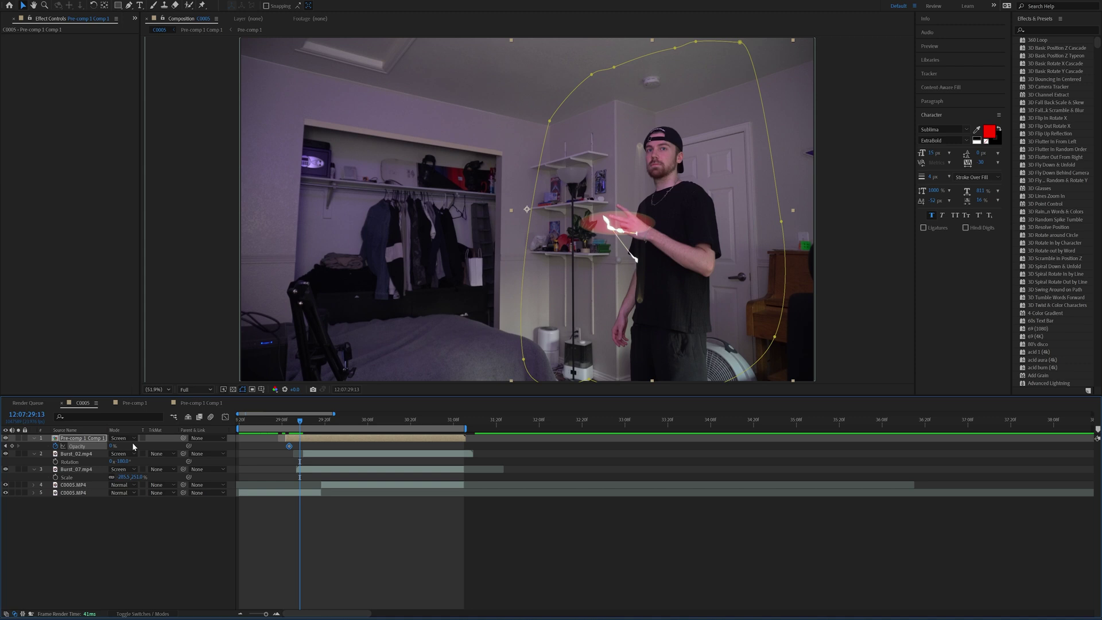
left_click_drag(111, 446, 456, 458)
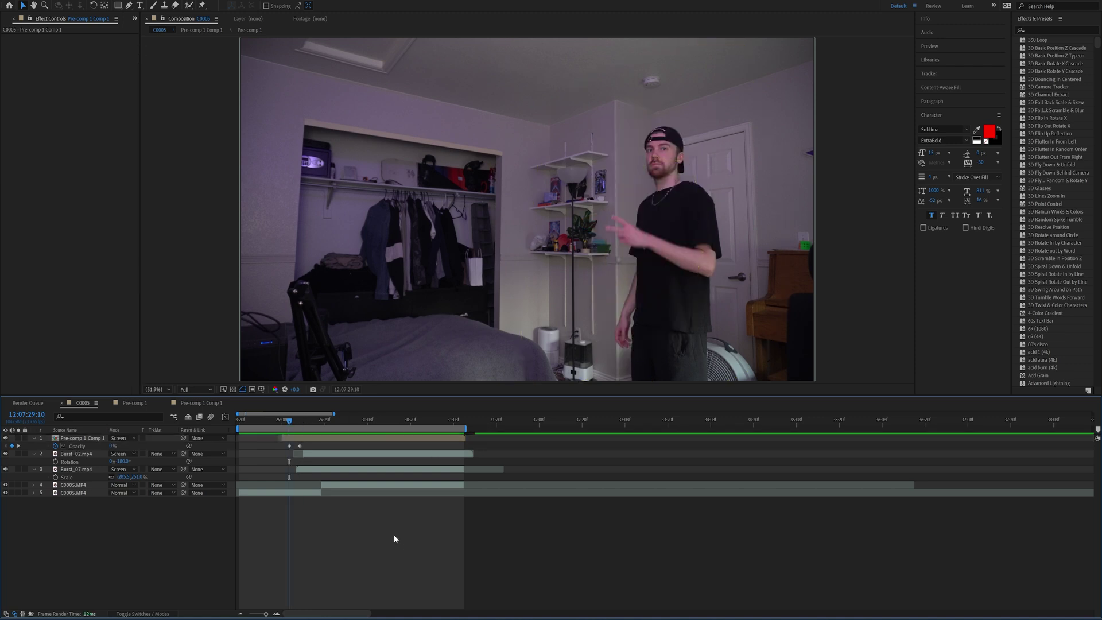
left_click(314, 439)
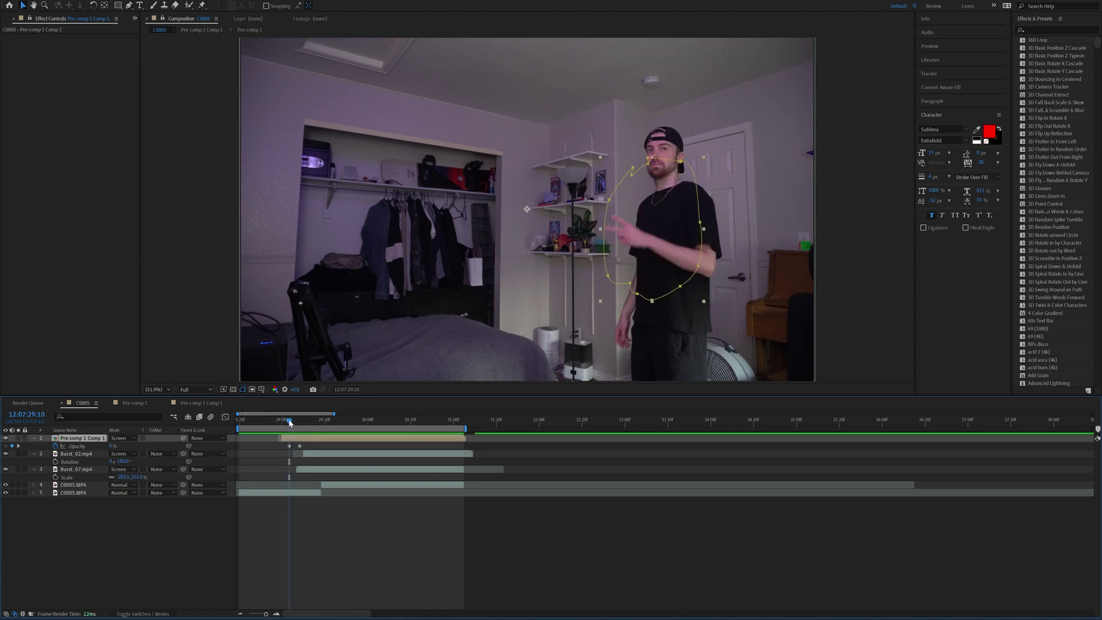
left_click_drag(290, 423, 294, 424)
Add an adjustment layer above all layers and cut away its portion before 12:07:29:10
right_click(170, 545)
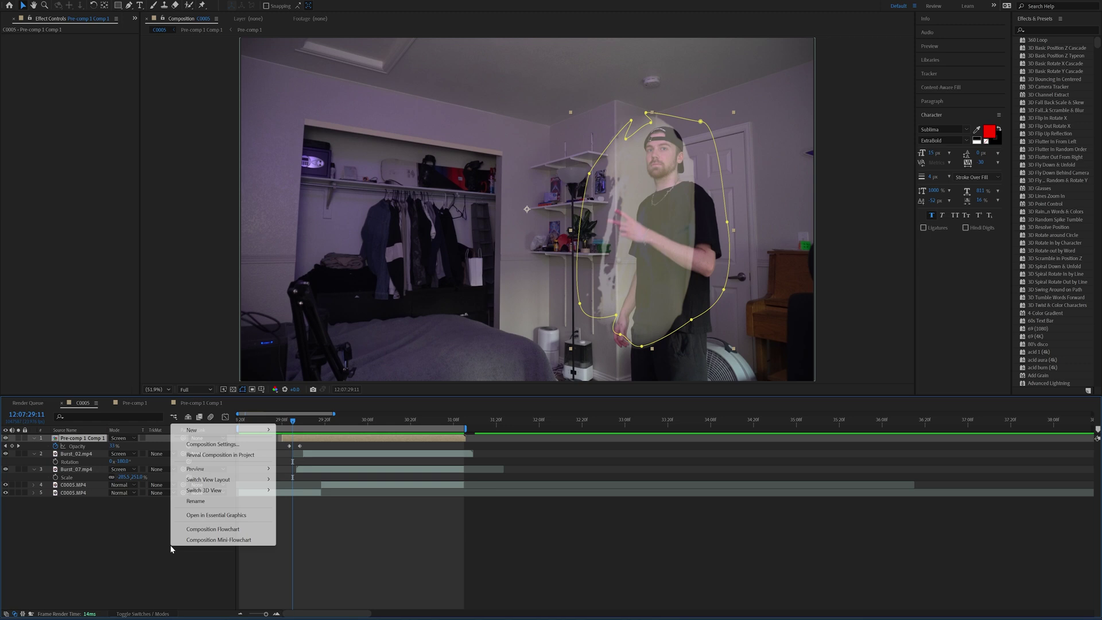
right_click(145, 518)
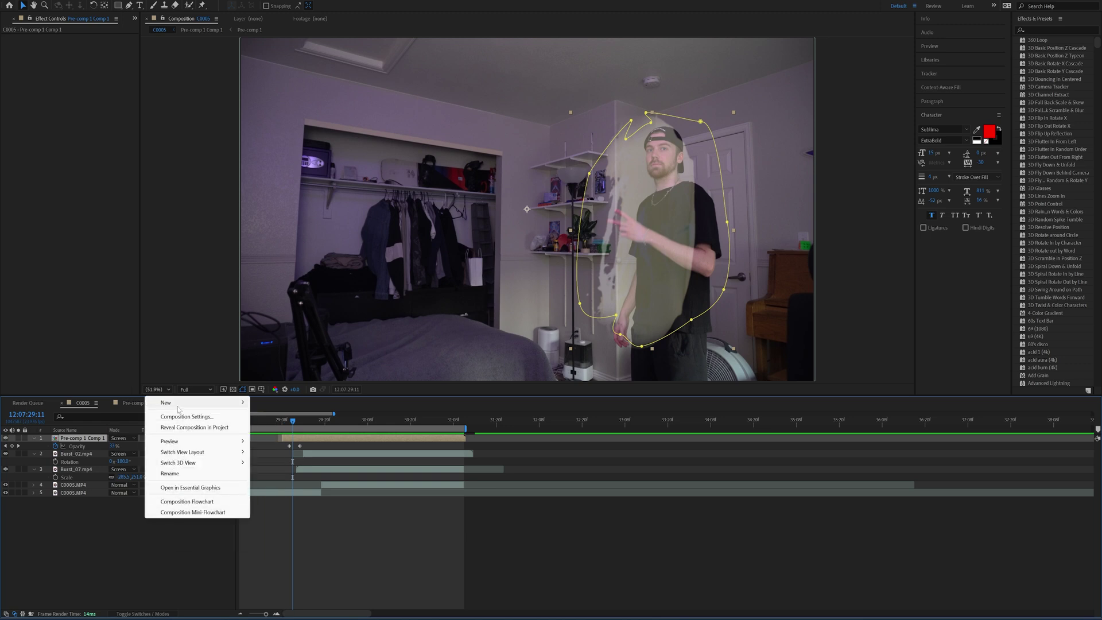
mouse_move(177, 405)
left_click(284, 481)
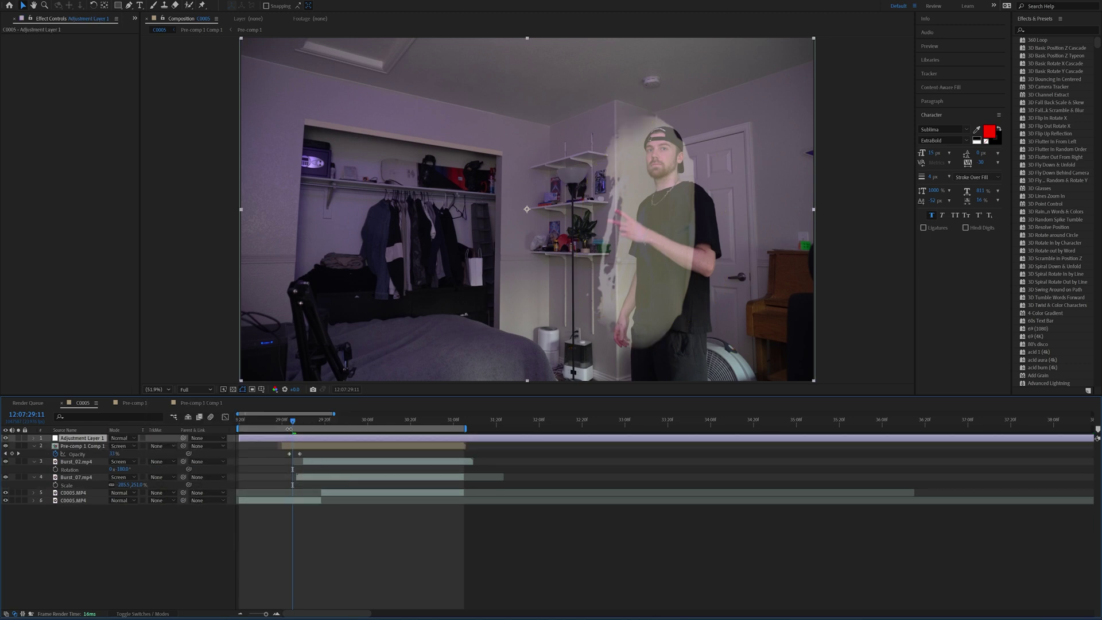
key("ctrl+shift+d")
left_click(284, 447)
key("Delete")
Apply the Exposure effect to the adjustment layer and set its keyframed exposure to 2.54 at 12:07:29:11
left_click(289, 440)
key("ctrl+space")
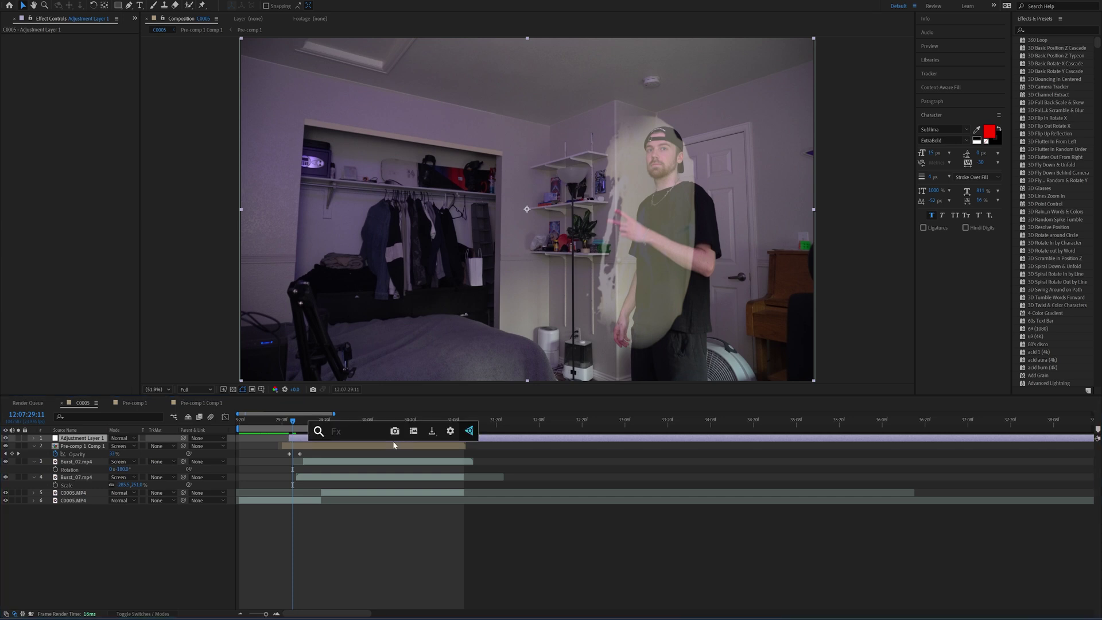
type("expos")
key("Return")
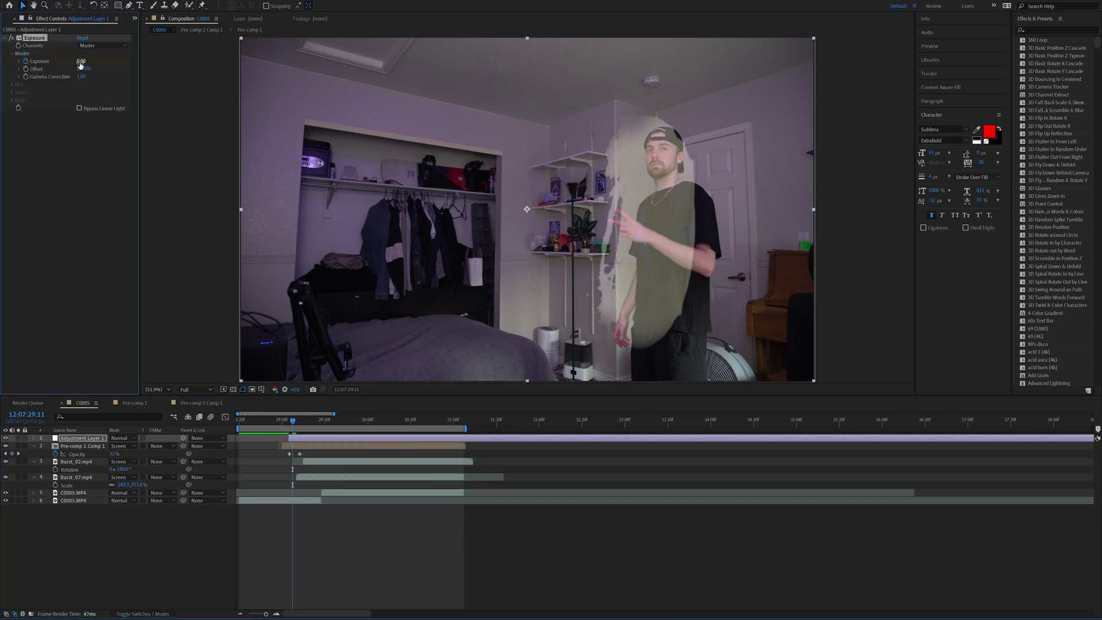
left_click_drag(96, 61, 188, 60)
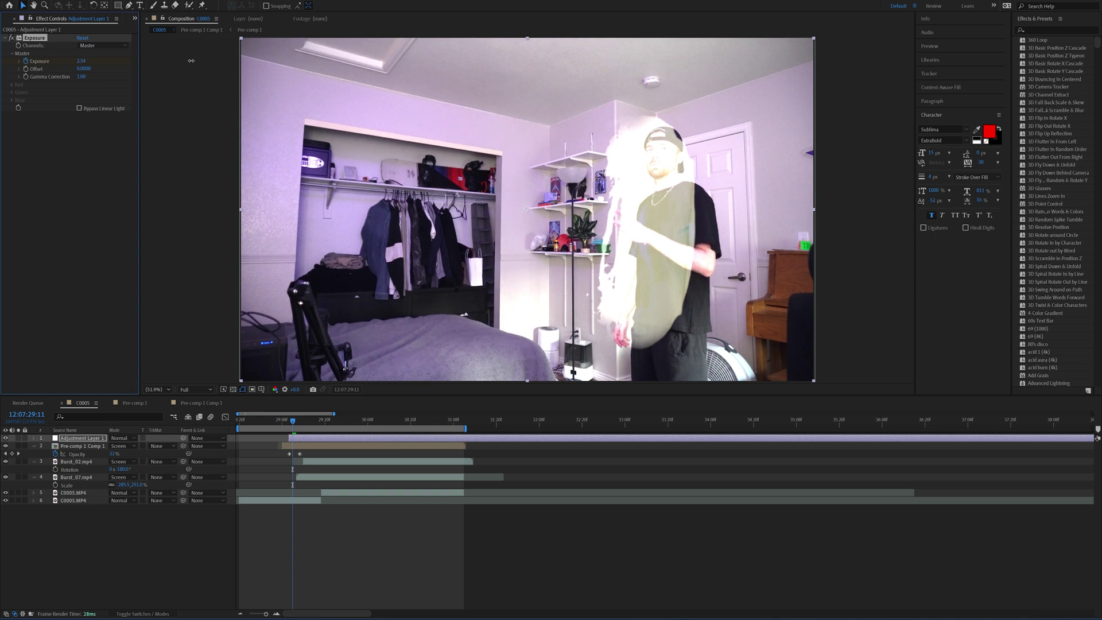
Set an exposure keyframe of 0 on the adjustment layer at 12:07:29:09
key("Page_Up")
key("Page_Up")
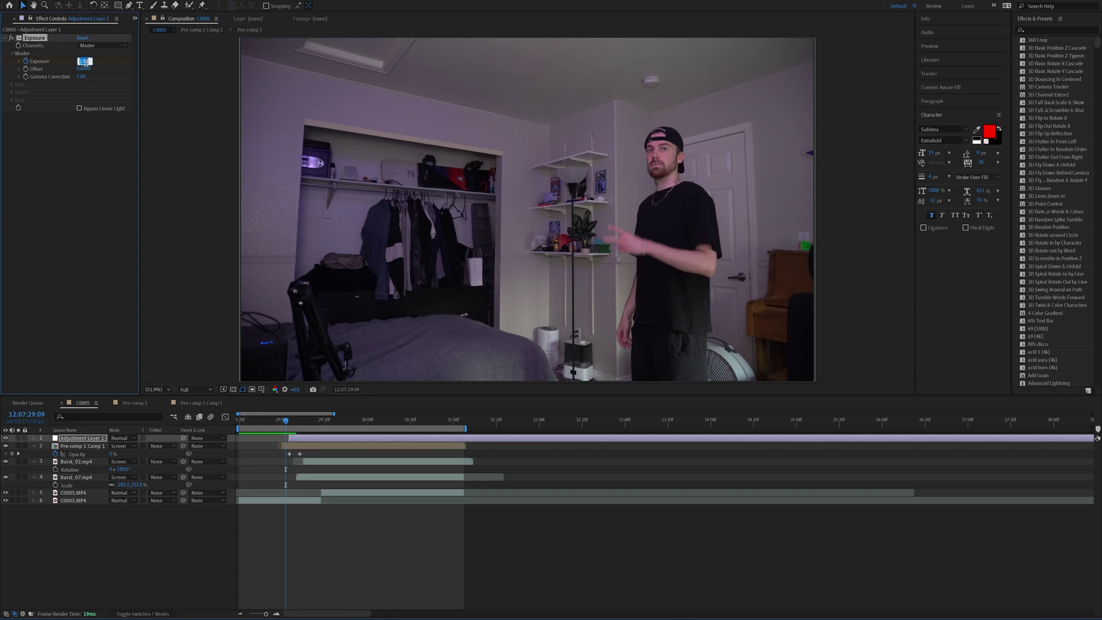
type("0")
key("Return")
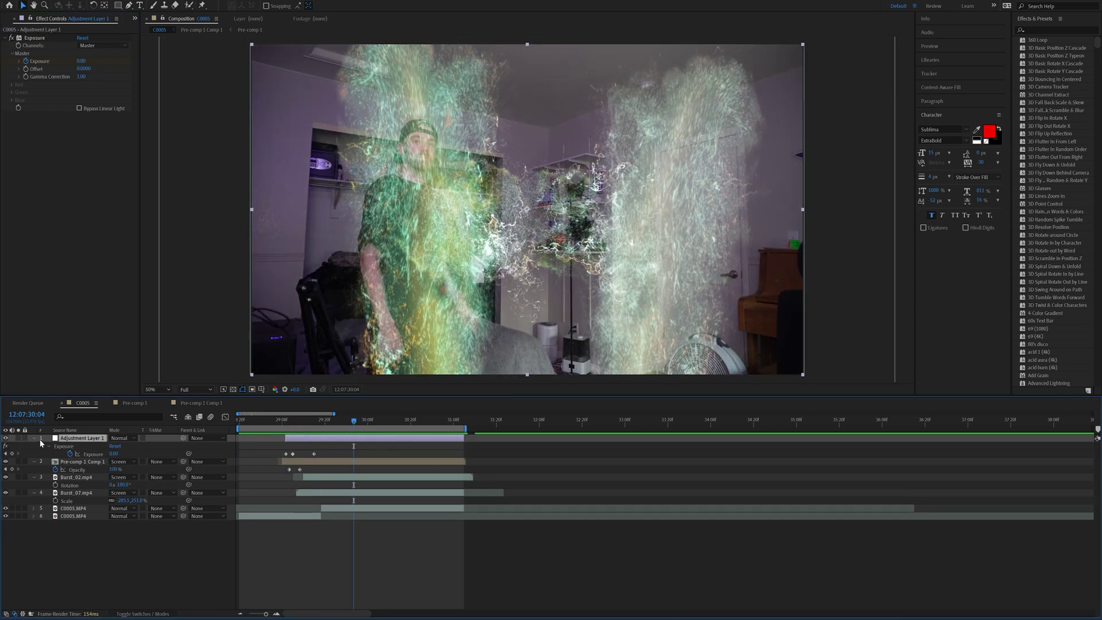
Pre-compose all layers as Pre-comp 2 and add a new adjustment layer above it
left_click_drag(41, 439, 106, 533)
key("ctrl+shift+c")
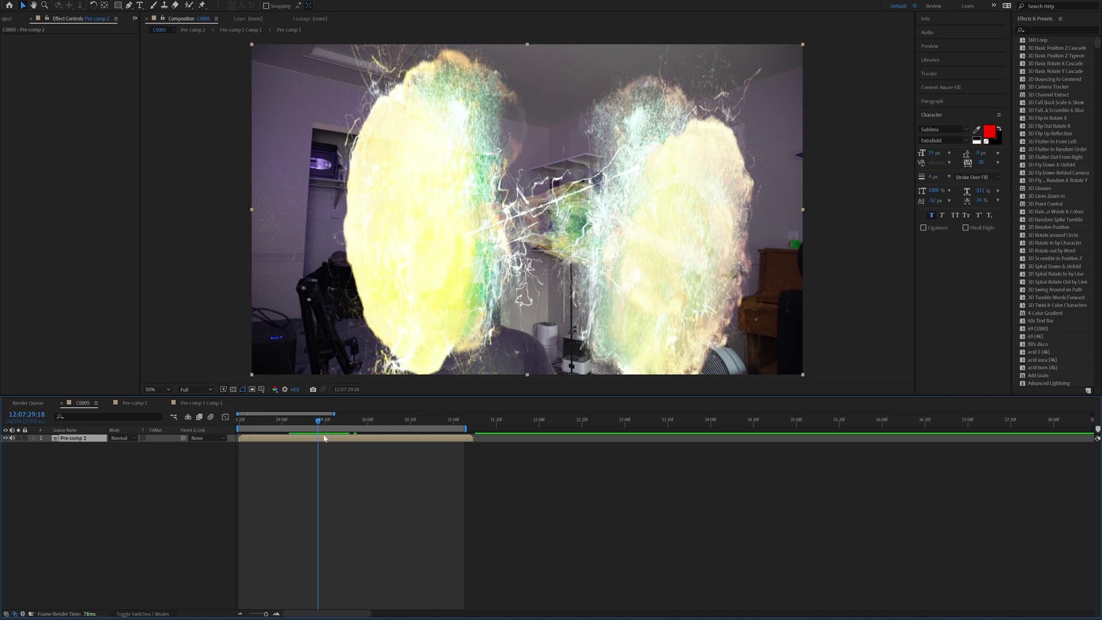
right_click(214, 460)
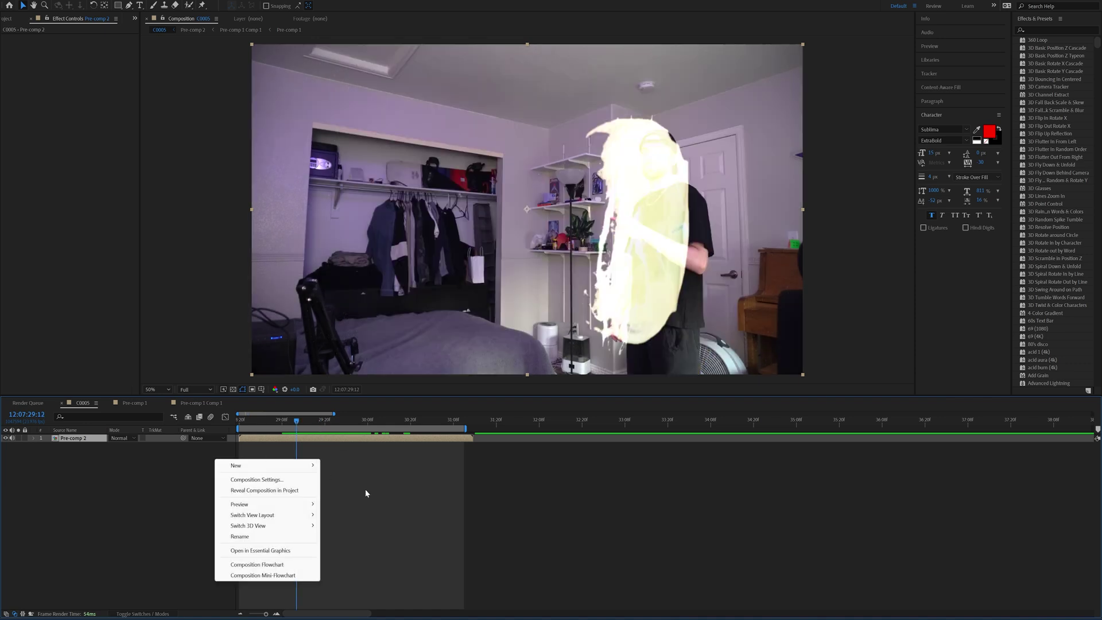
left_click(367, 493)
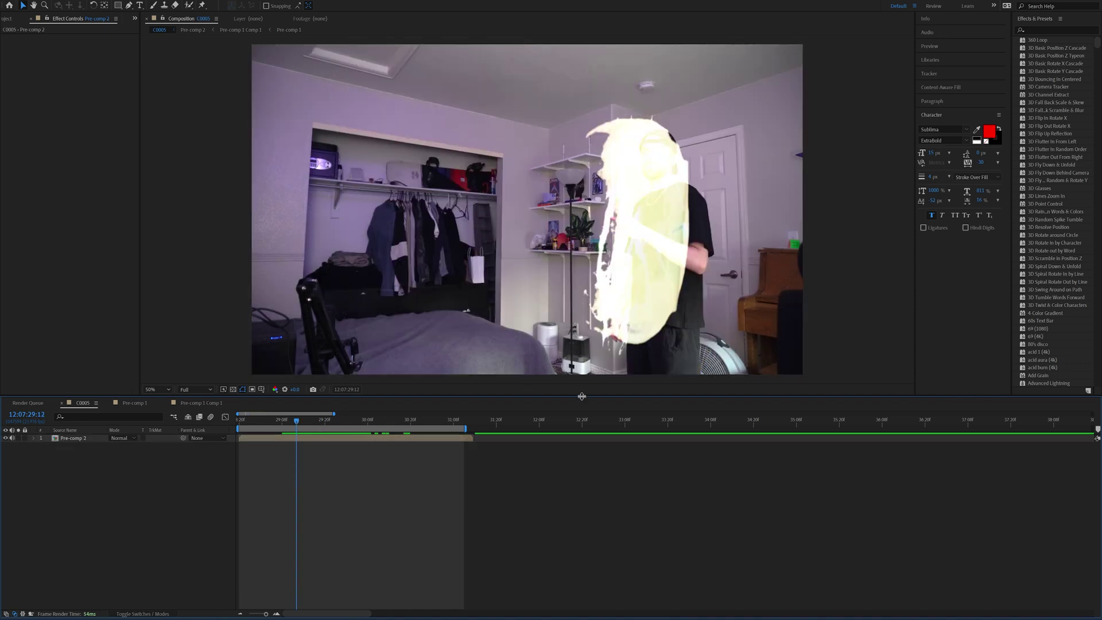
right_click(162, 484)
mouse_move(183, 488)
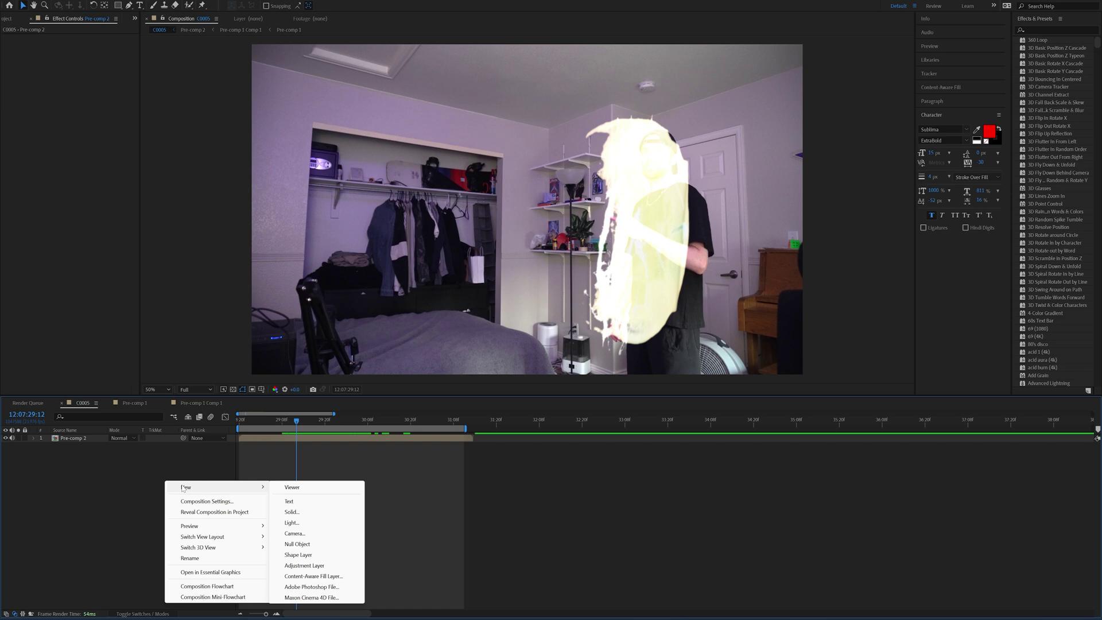
left_click(305, 566)
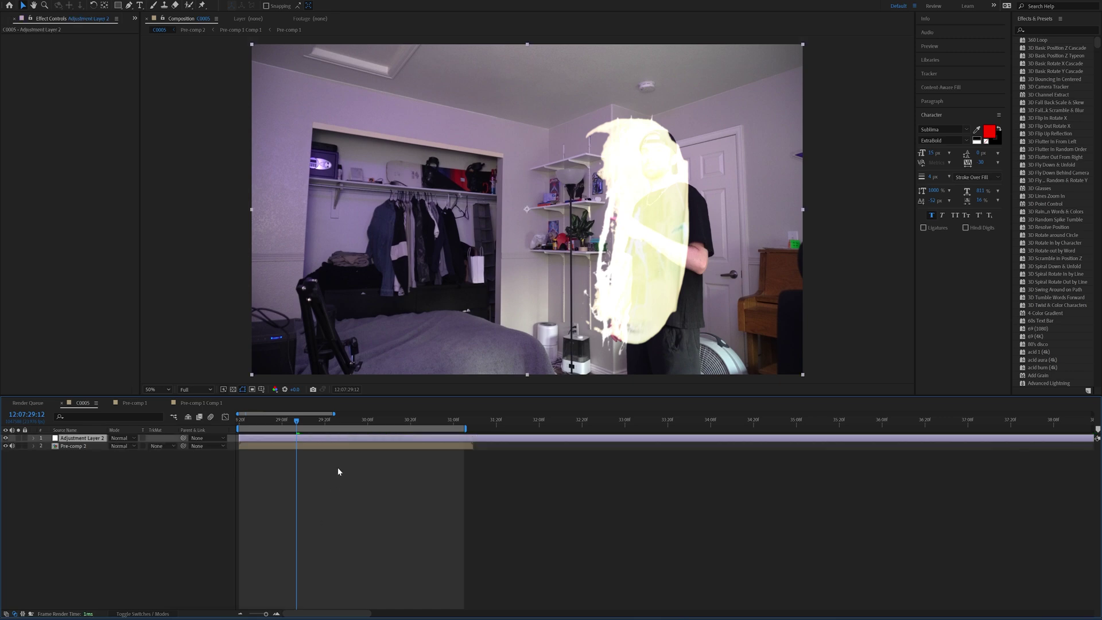
Cut away the portion of the adjustment layer above Pre-comp 2 before 12:07:29:11 and keep the remaining part selected
key("ctrl+shift+d")
left_click(273, 446)
key("Delete")
left_click(316, 438)
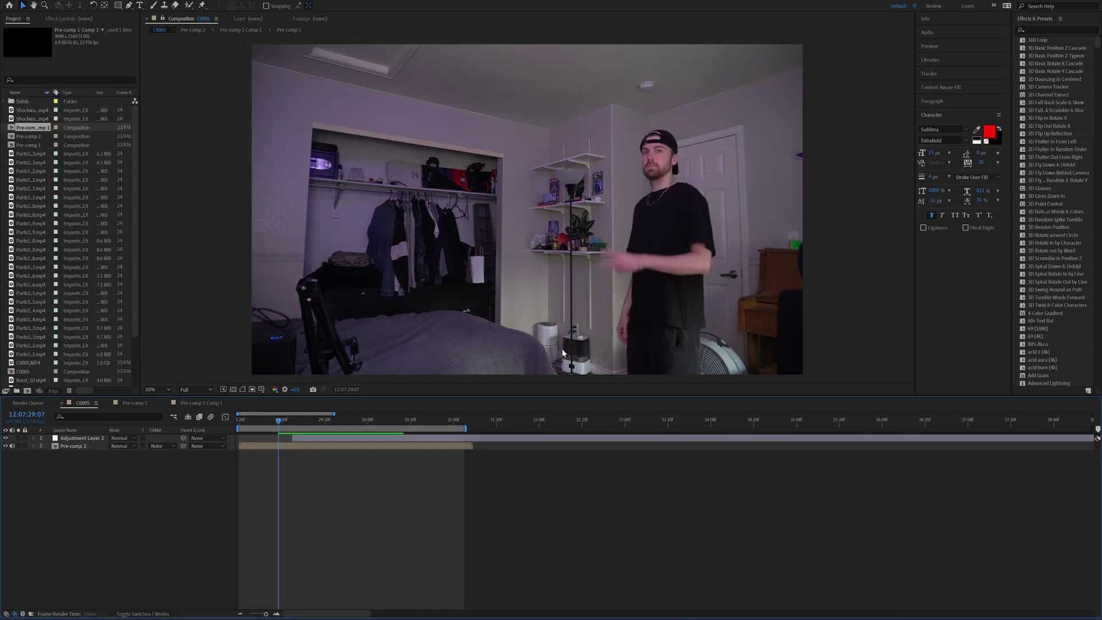
Move the upper adjustment layer earlier to start at about 12:07:29:18, and preview the shot
key("space")
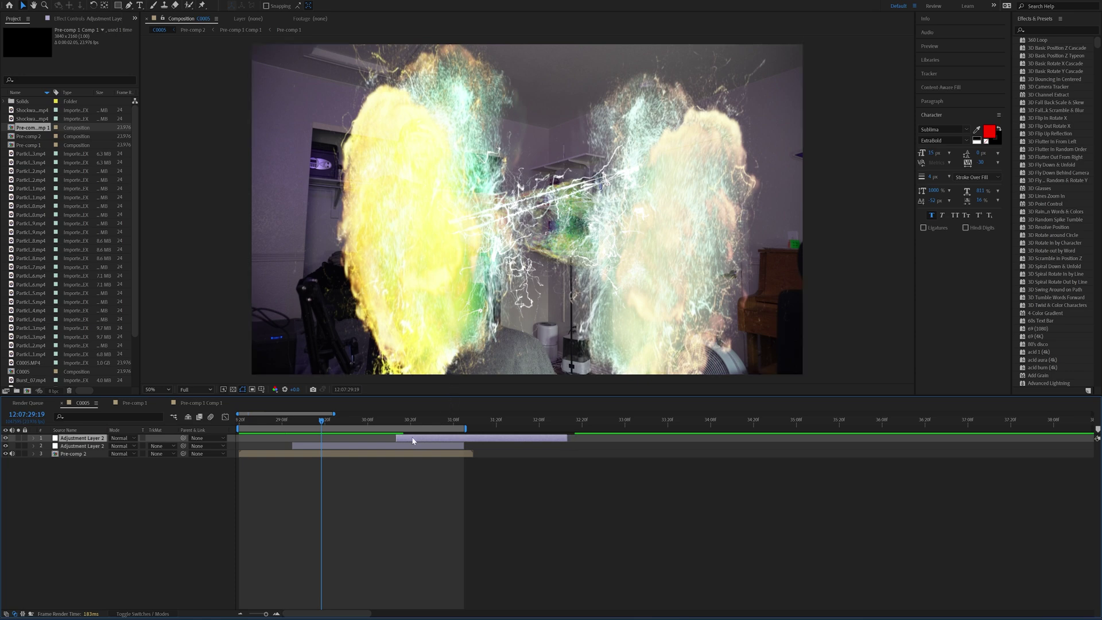
left_click_drag(421, 438, 268, 424)
key("space")
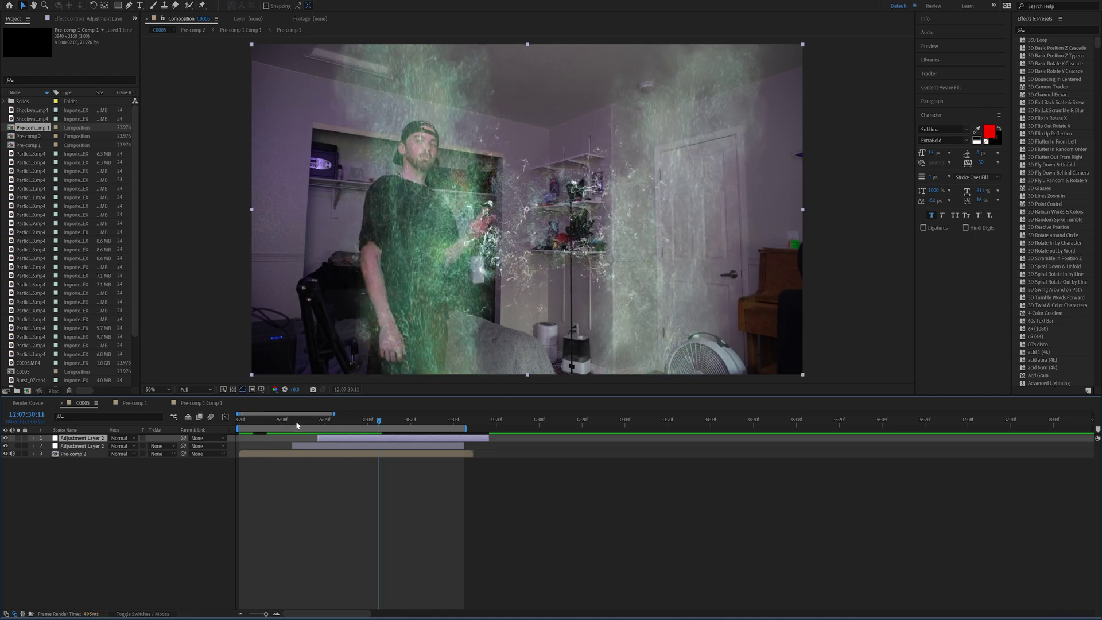
left_click(285, 421)
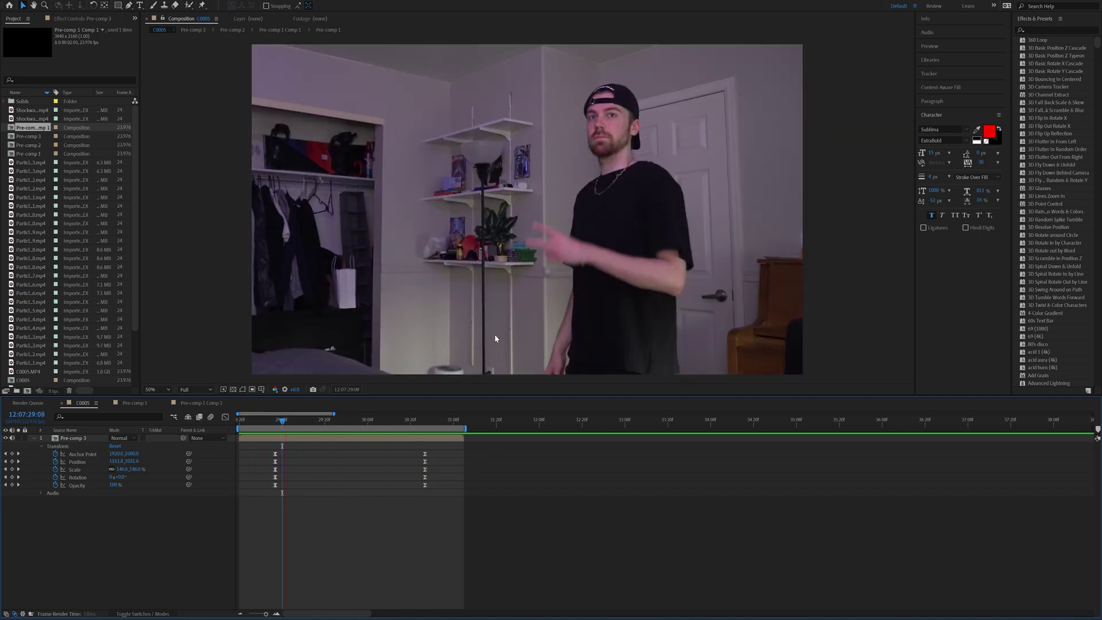
Try Easy Ease on all of Pre-comp 3's transform keyframes
key("space")
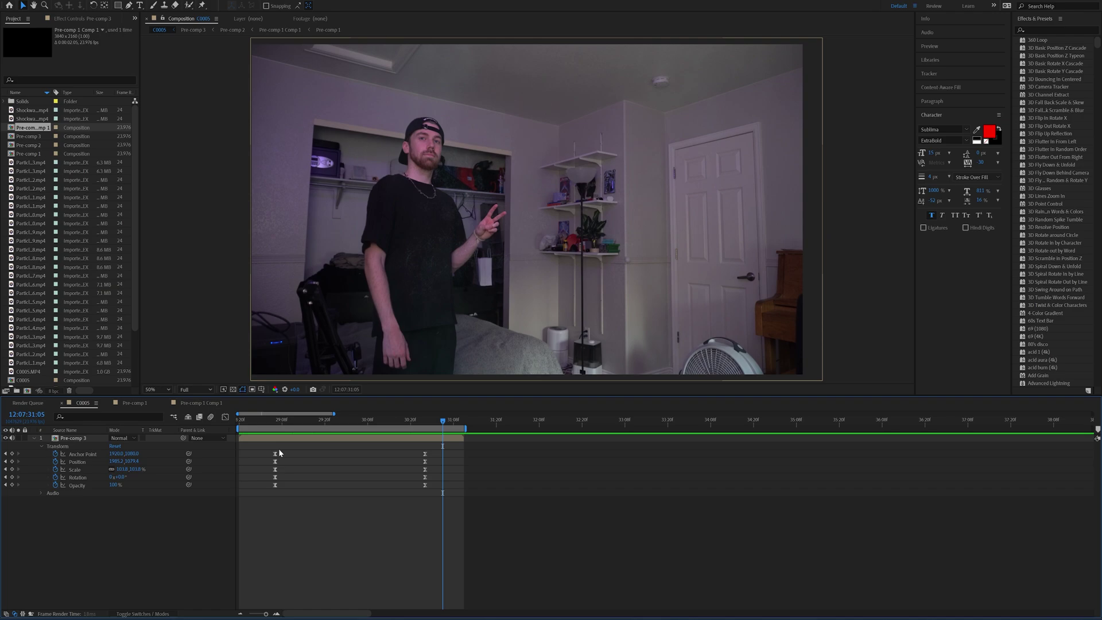
left_click_drag(257, 446, 487, 515)
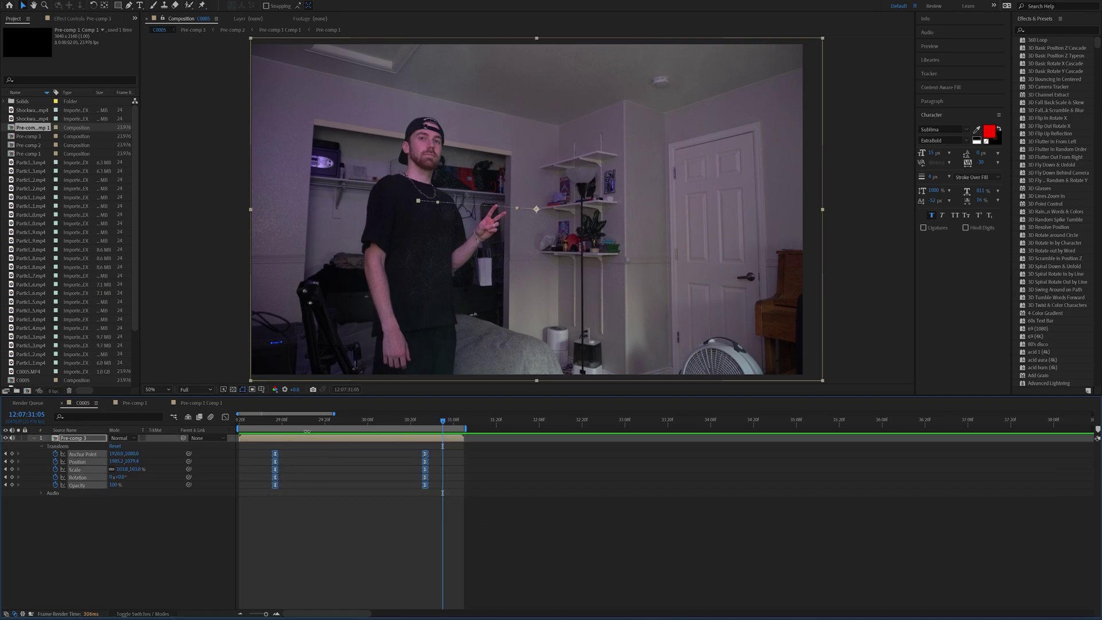
mouse_move(364, 424)
left_mouse_down()
mouse_move(339, 417)
mouse_move(374, 431)
left_mouse_up()
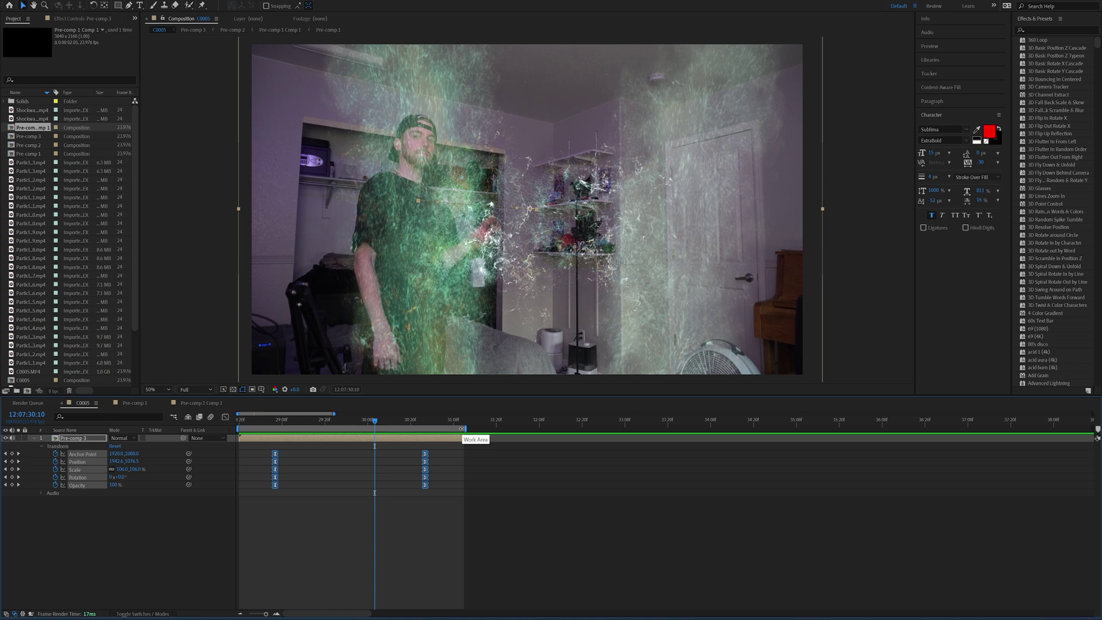
key("F9")
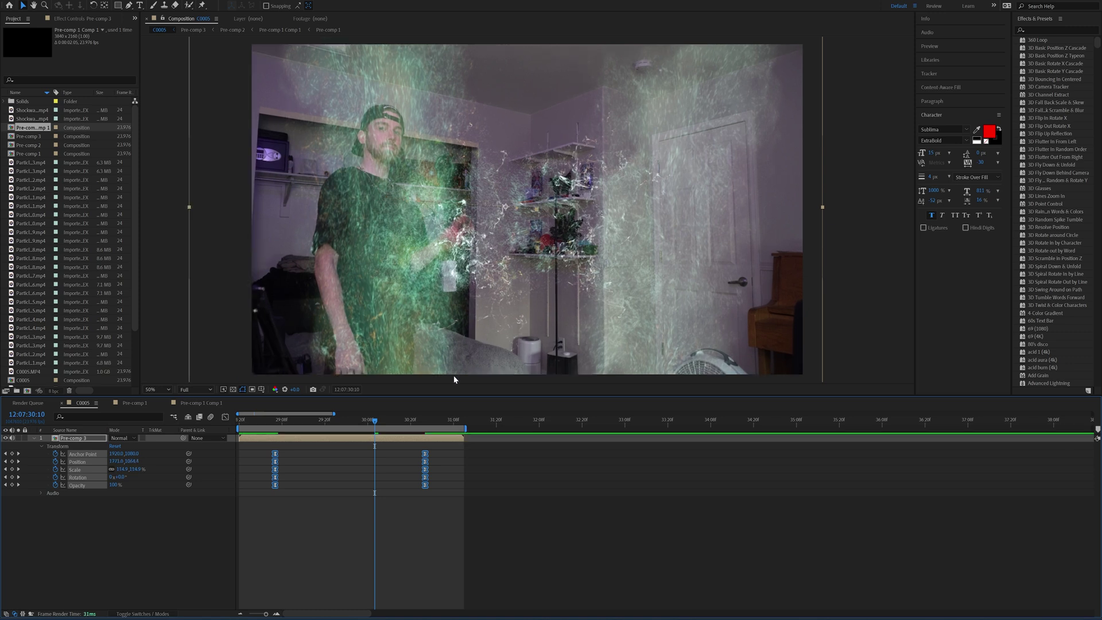
right_click(425, 454)
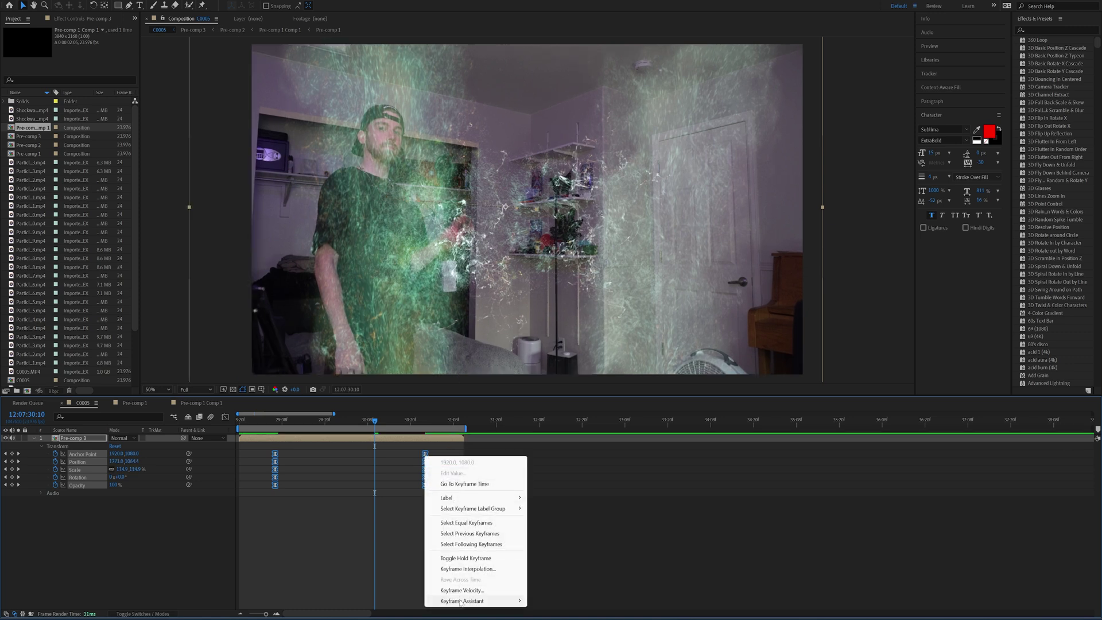
left_click(345, 515)
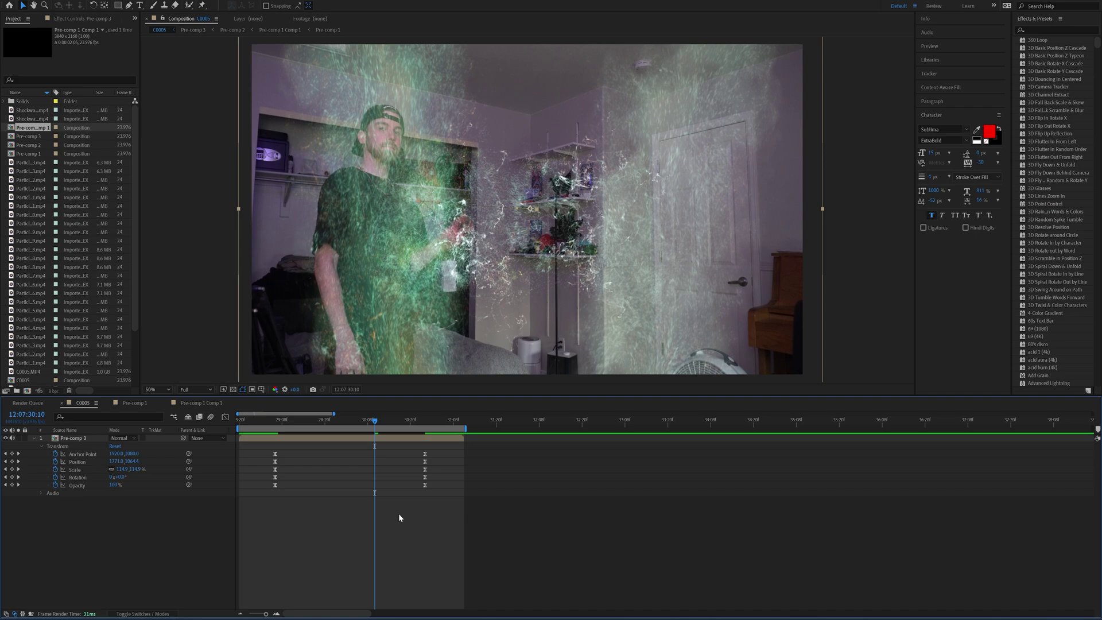
Preview the move, select all of Pre-comp 3's transform keyframes, and show them in the Graph Editor as value graphs
key("space")
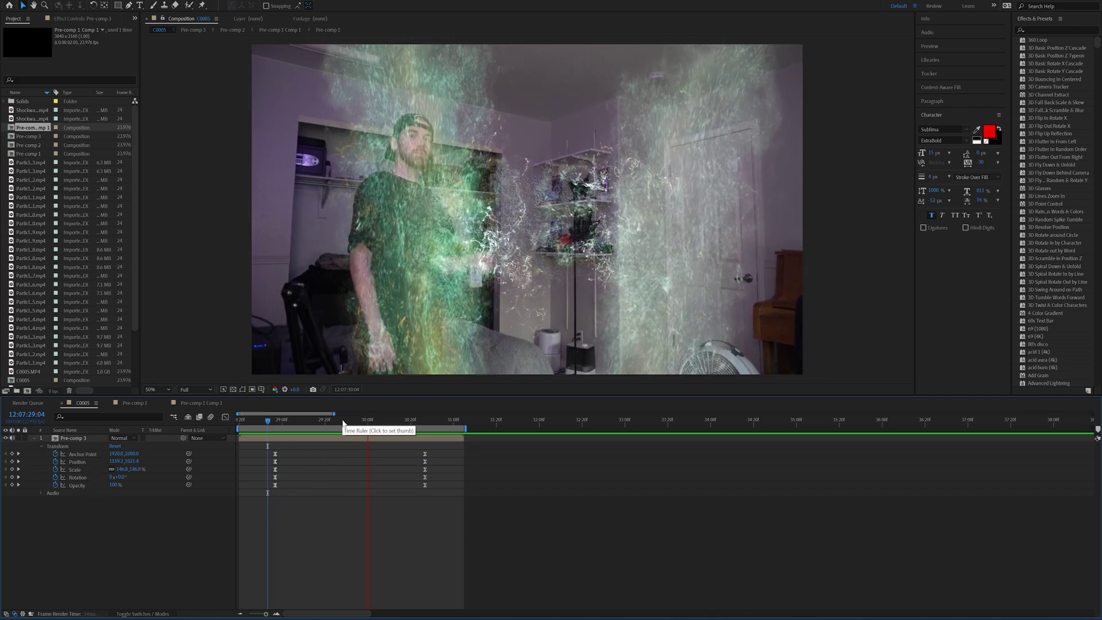
key("space")
left_click_drag(257, 448, 484, 512)
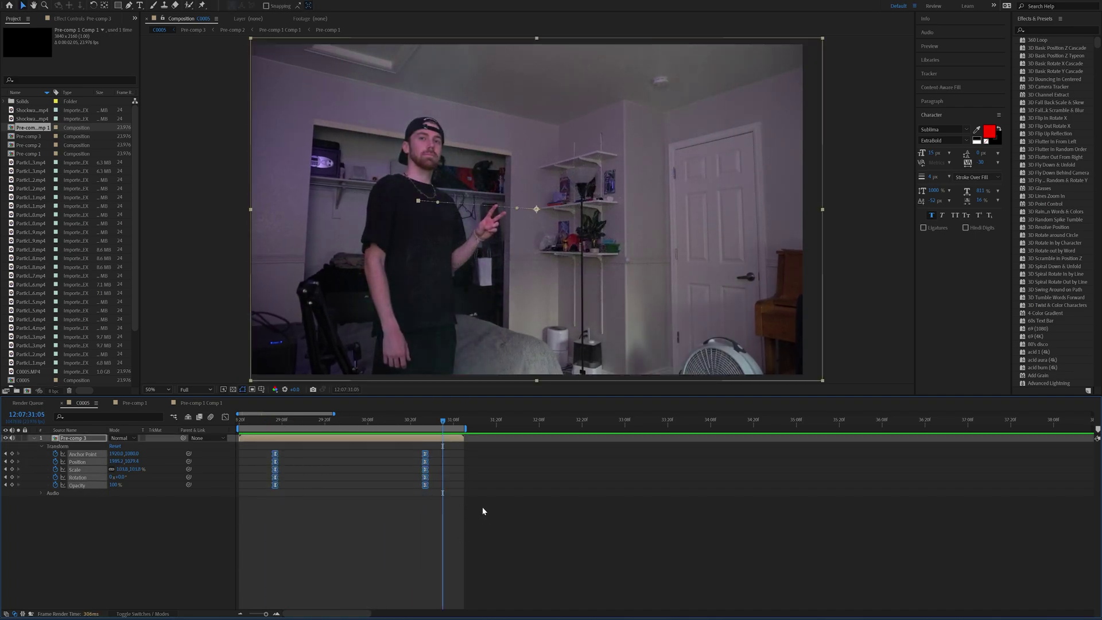
left_click(225, 417)
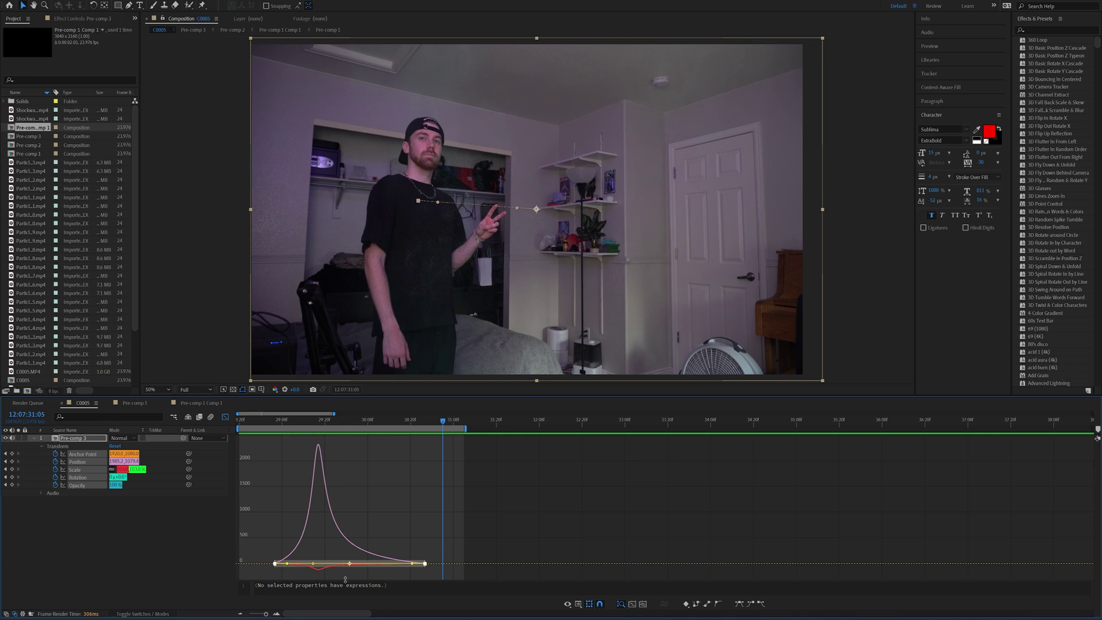
left_click(578, 605)
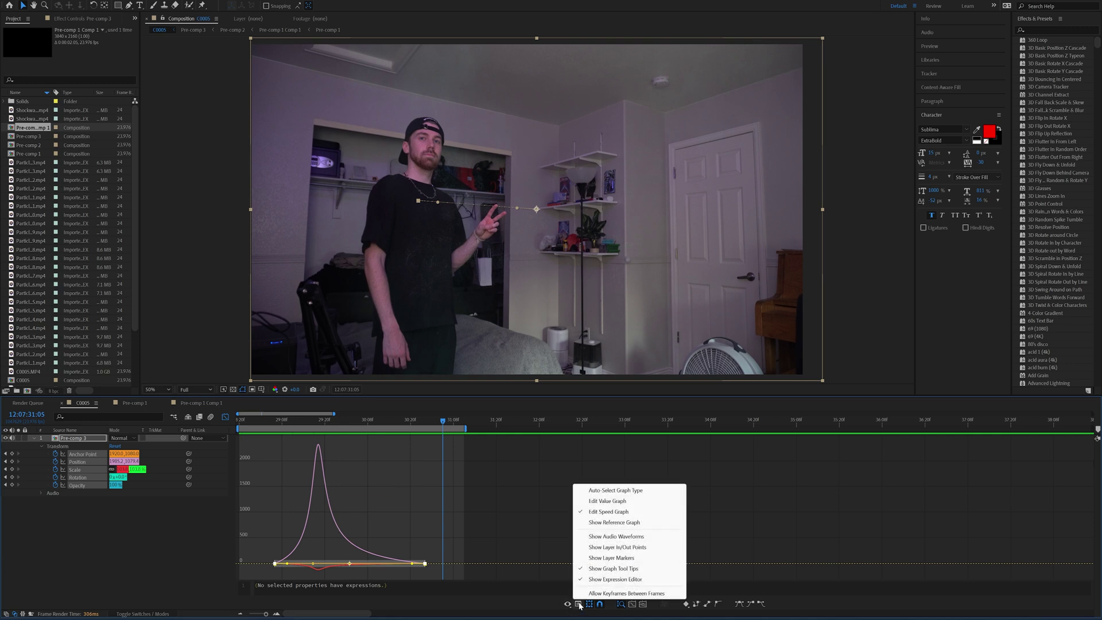
left_click(608, 501)
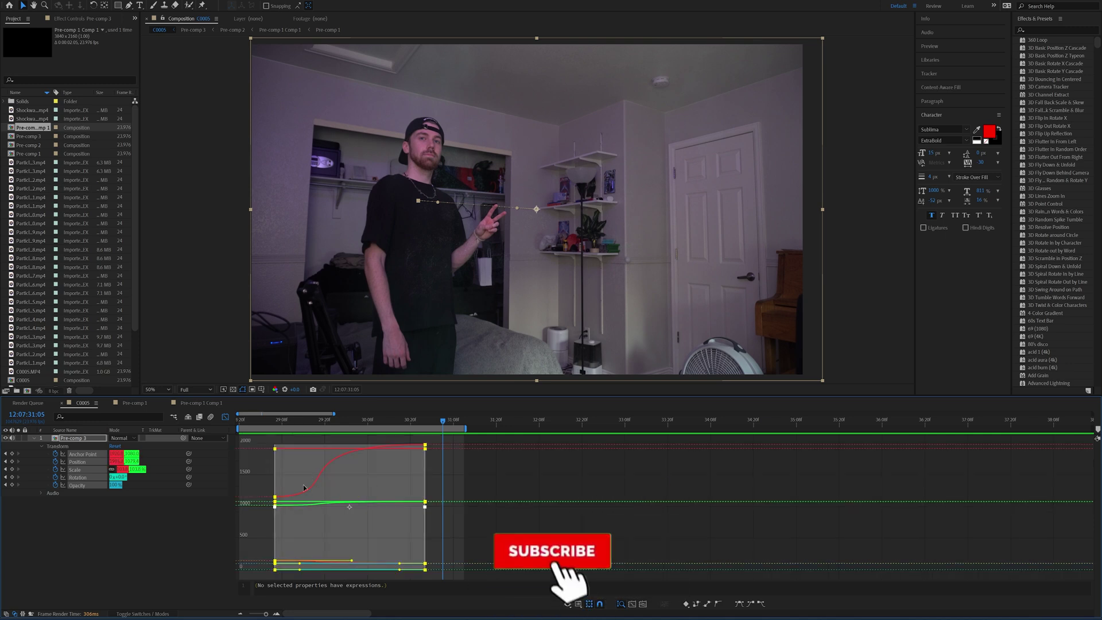
Switch the Graph Editor for Pre-comp 3's transform keyframes to the speed graph
left_click(579, 606)
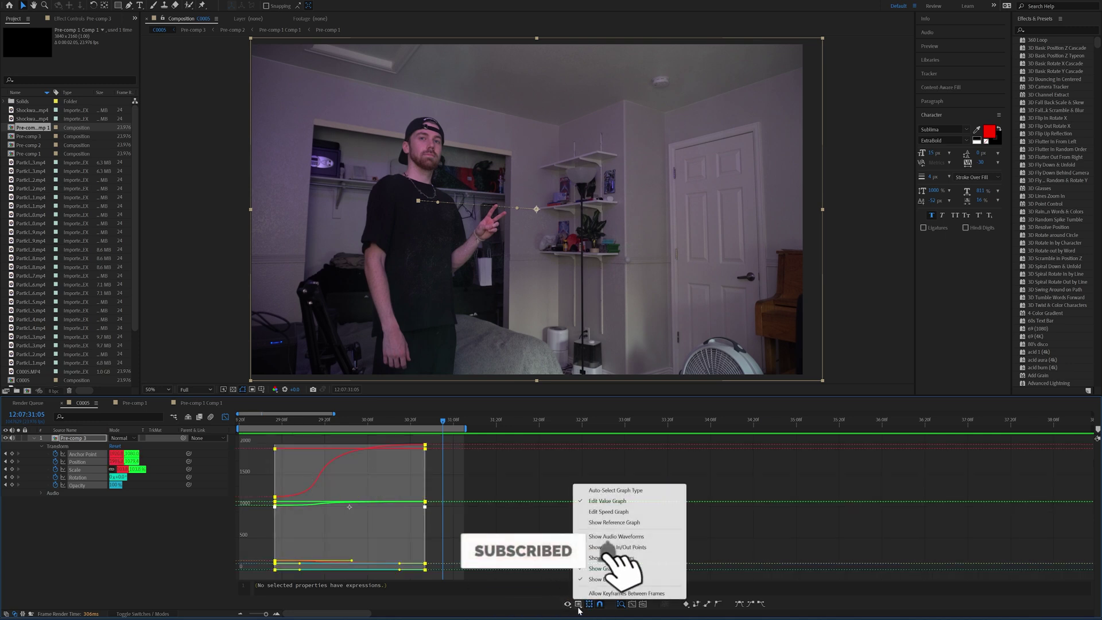
left_click(610, 512)
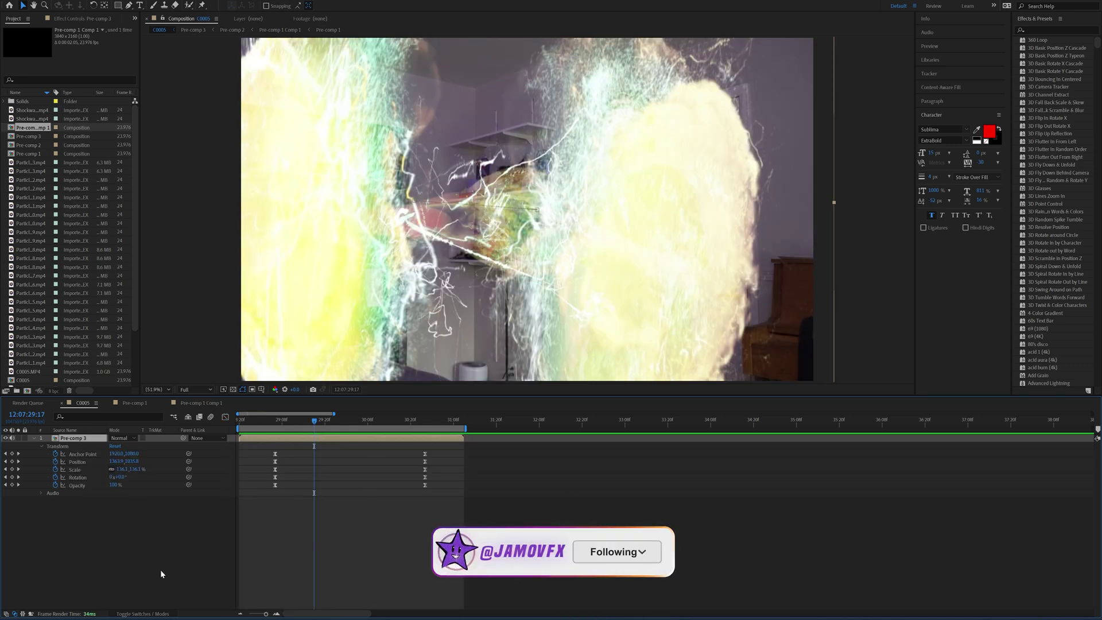
Create an adjustment layer above Pre-comp 3 and apply the uni.Heatwave effect to it
right_click(163, 521)
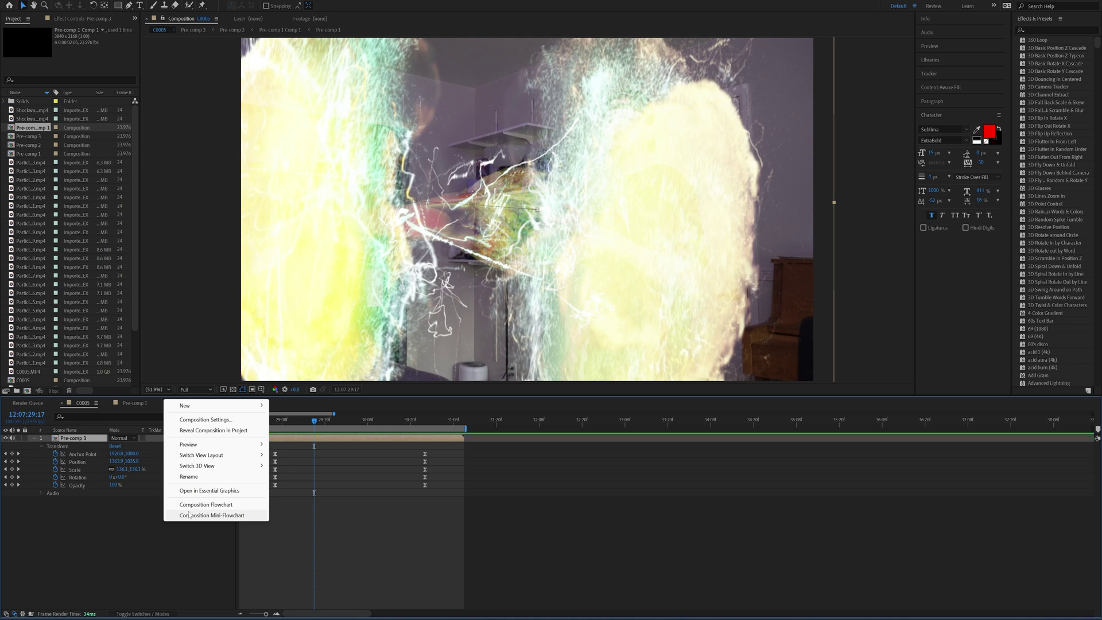
mouse_move(195, 406)
left_click(303, 484)
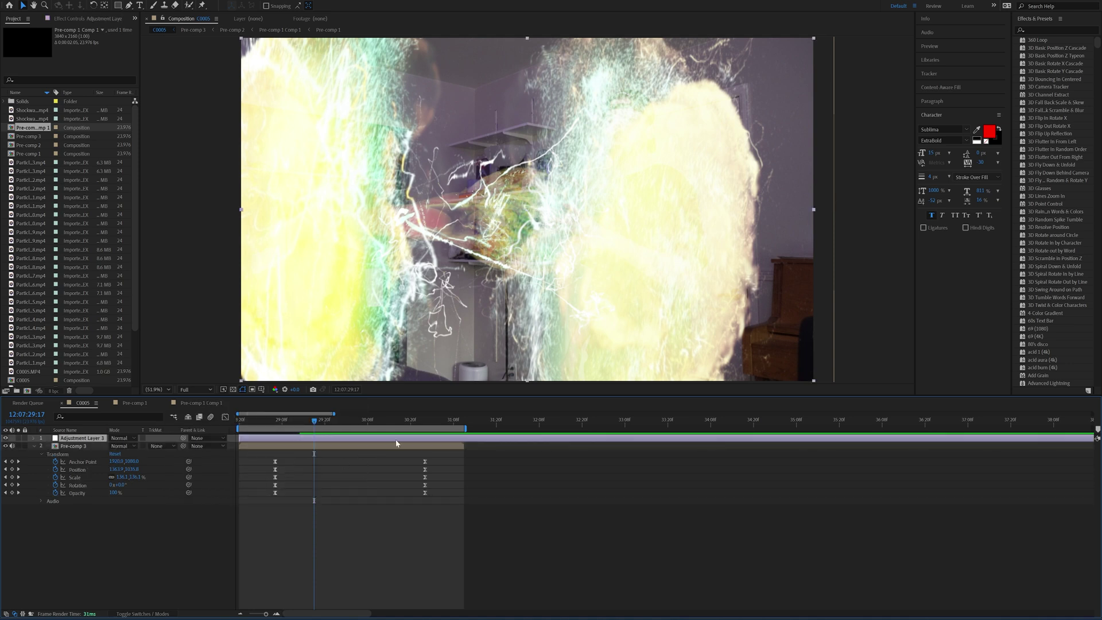
key("ctrl+space")
type("heat")
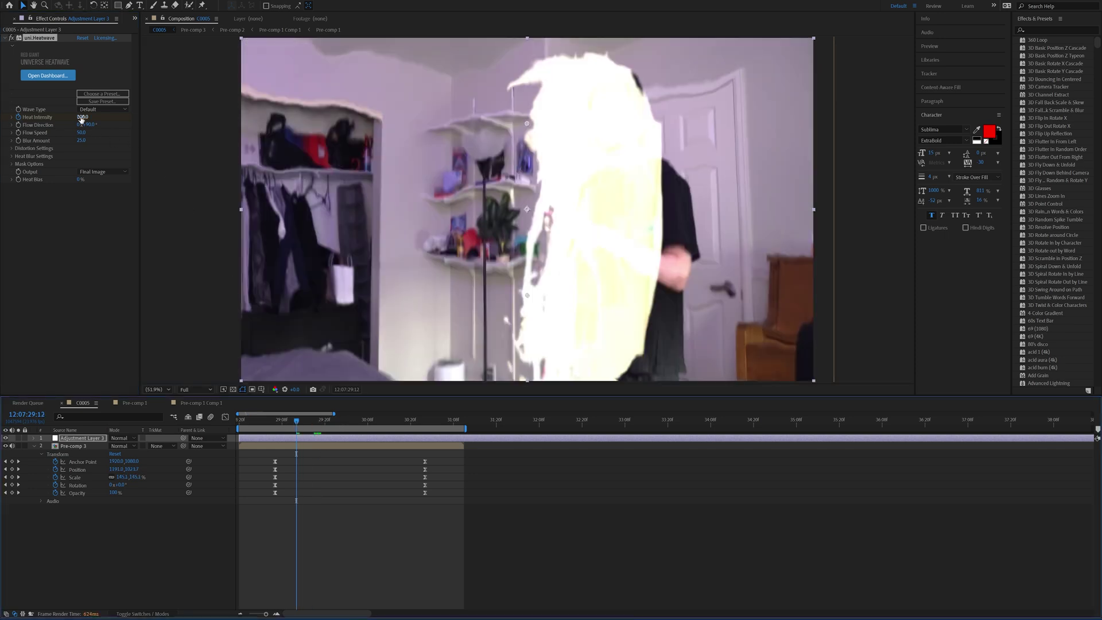
Keyframe the heatwave's Heat Intensity at 0 at 12:07:29:12 and at 0 again at 12:07:31:02
type("0")
key("Return")
left_click(329, 422)
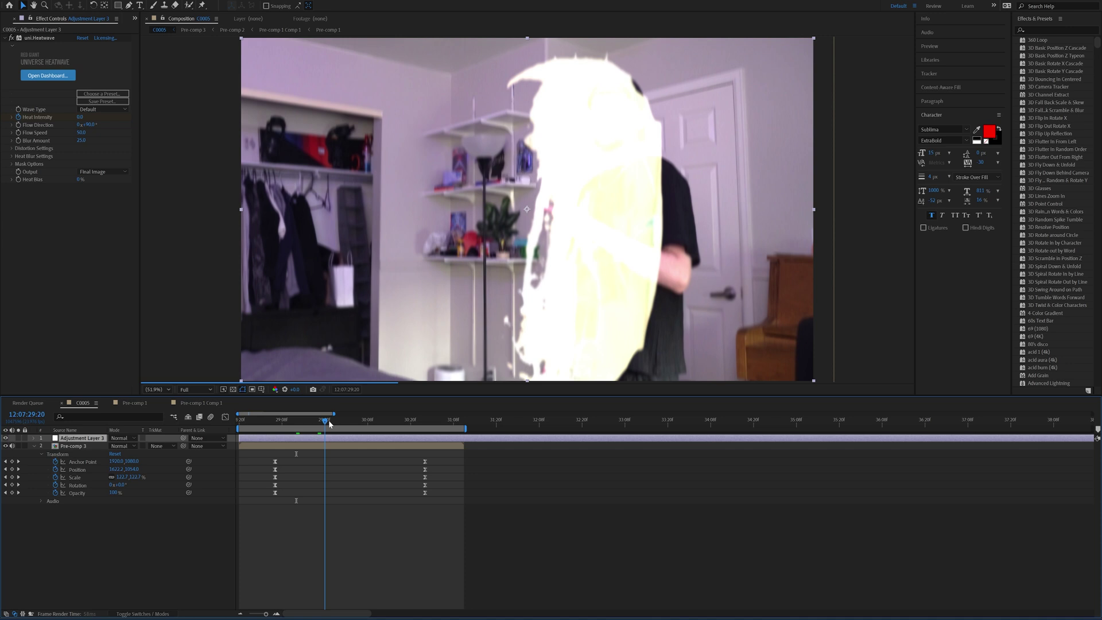
left_click_drag(330, 423, 425, 428)
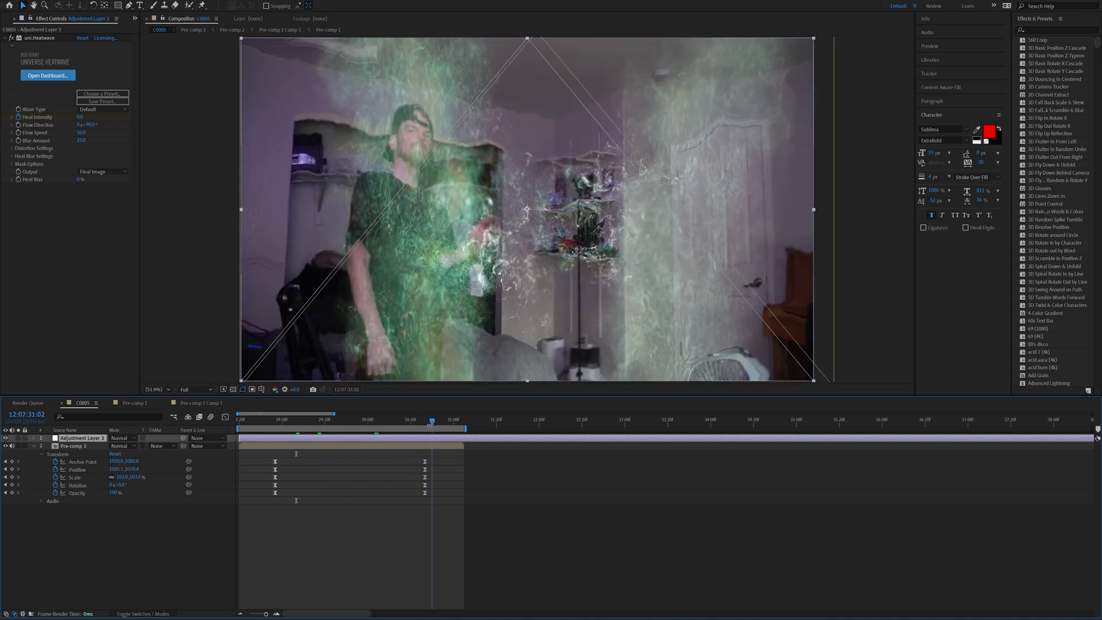
left_click(84, 117)
type("0")
key("Return")
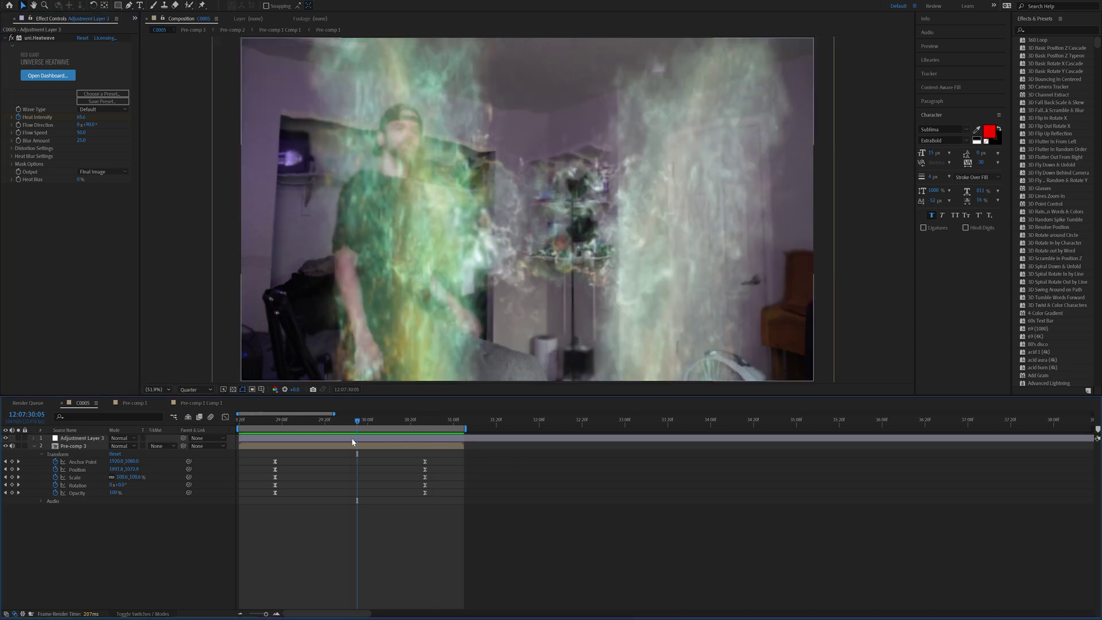
Reveal Adjustment Layer 3's keyframes, scrub through the shot and inspect the heat distortion and blur close up
left_click(352, 439)
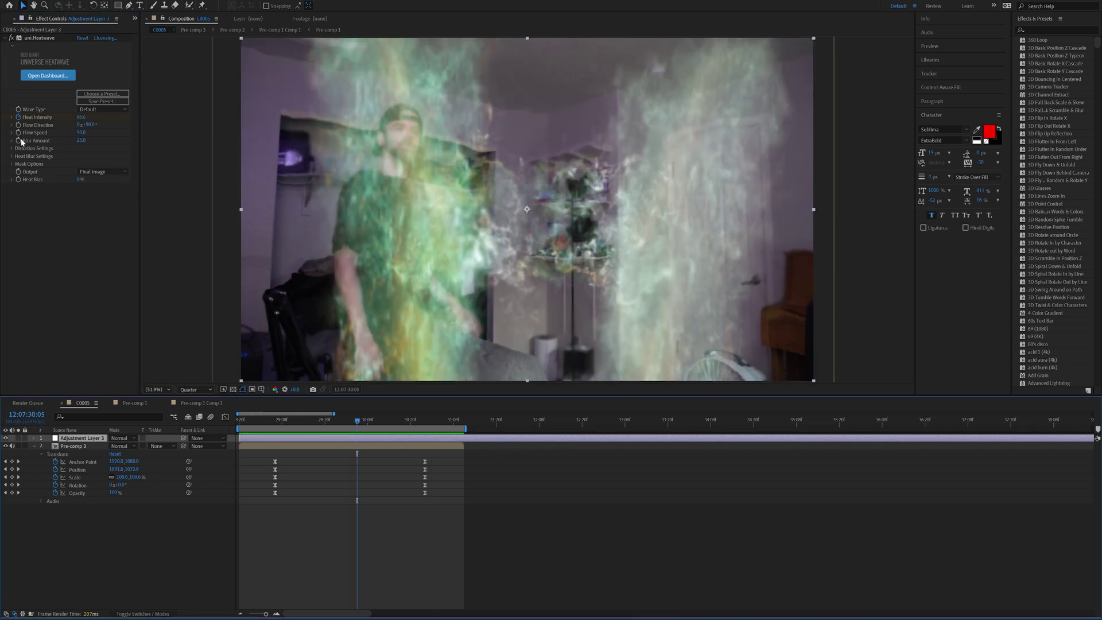
left_click(314, 420)
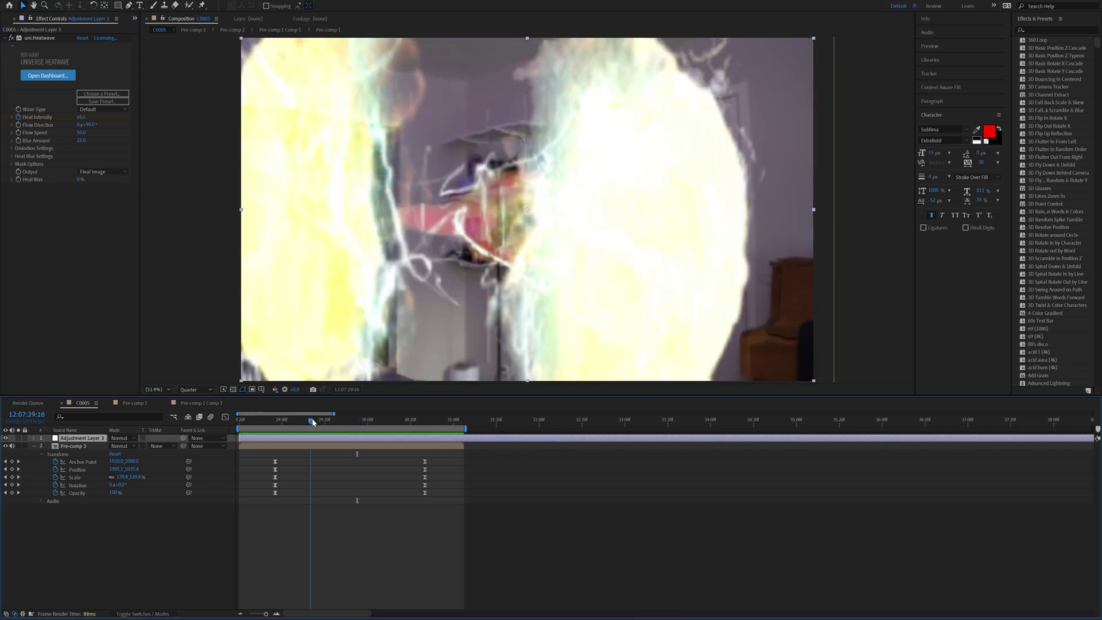
key("u")
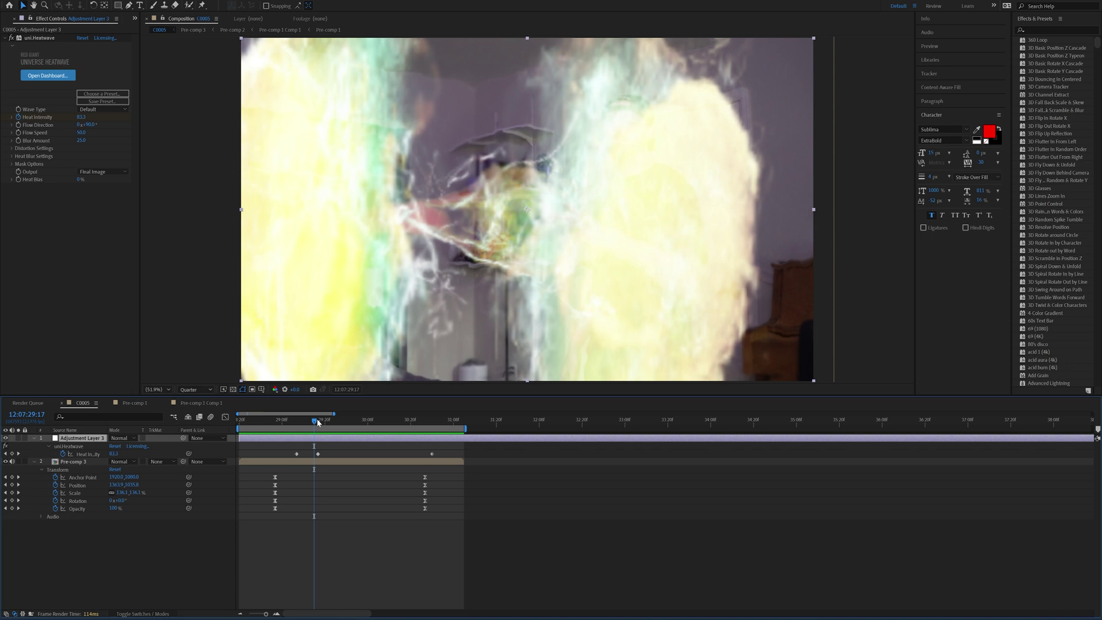
left_click_drag(317, 421, 458, 429)
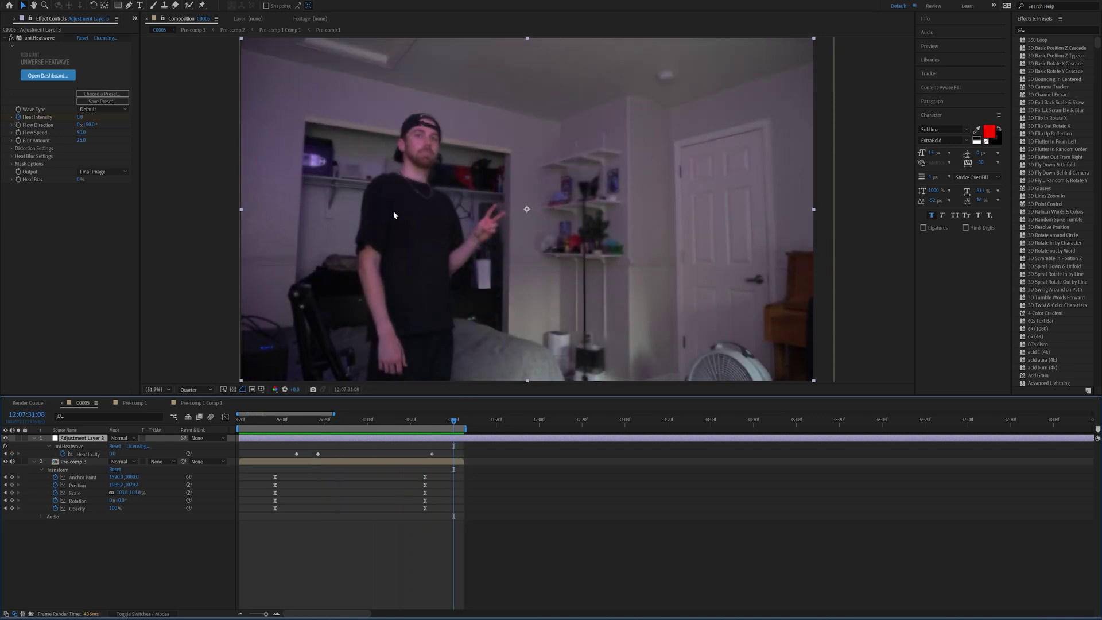
scroll(421, 159, "up", 1)
key("space")
left_click_drag(353, 150, 745, 359)
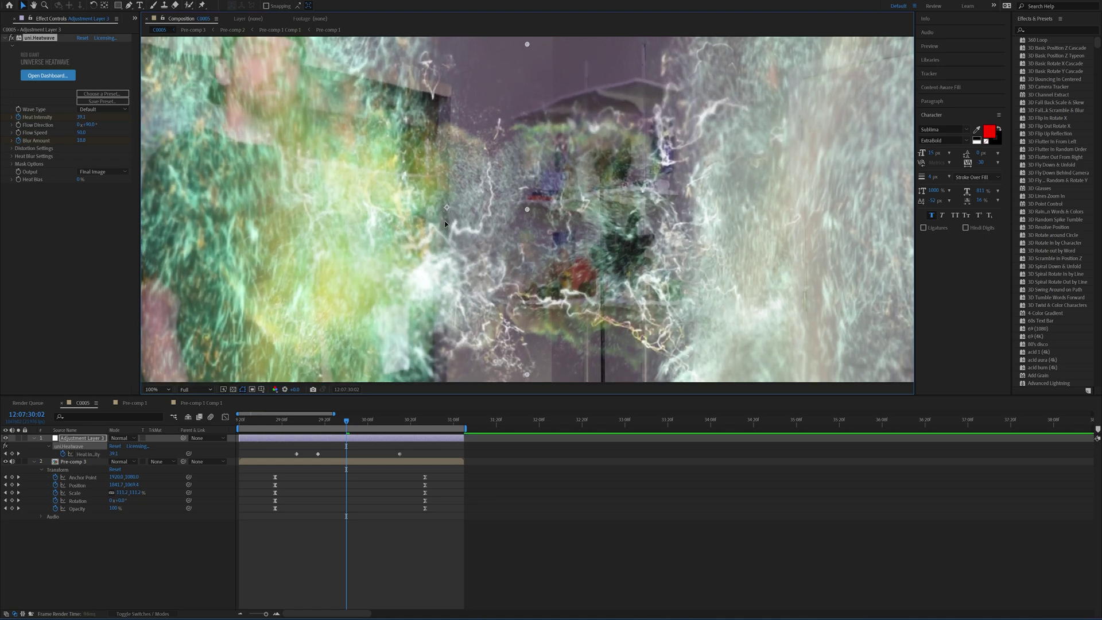
mouse_move(445, 222)
left_mouse_down()
mouse_move(444, 241)
mouse_move(508, 271)
mouse_move(516, 207)
left_mouse_up()
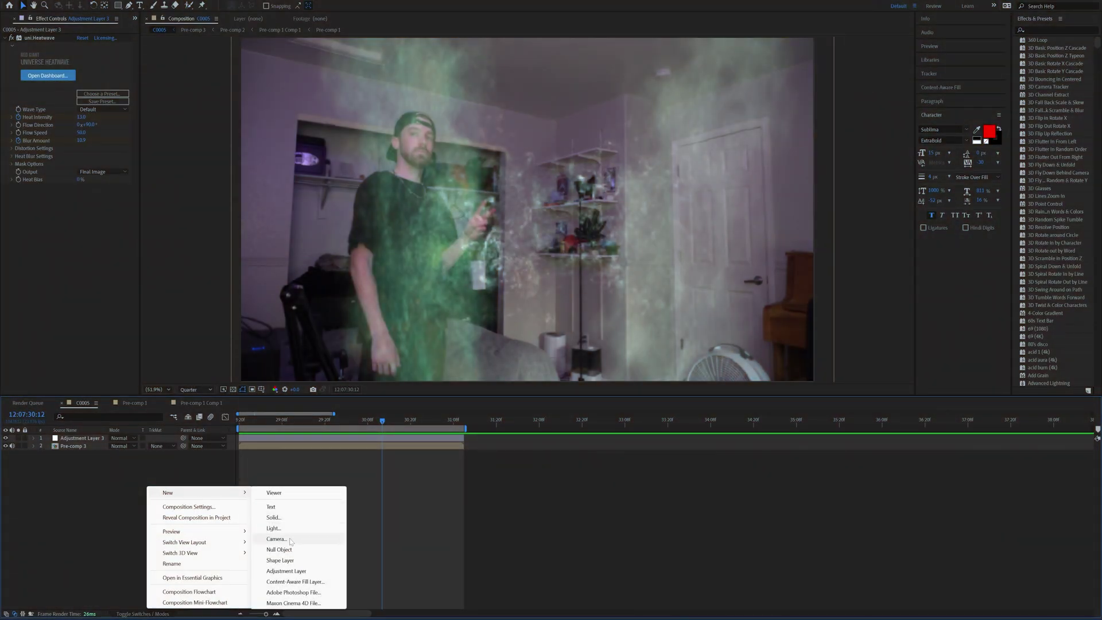
Create another adjustment layer at the top of the stack and apply Lumetri Color to it
left_click(286, 571)
key("ctrl+space")
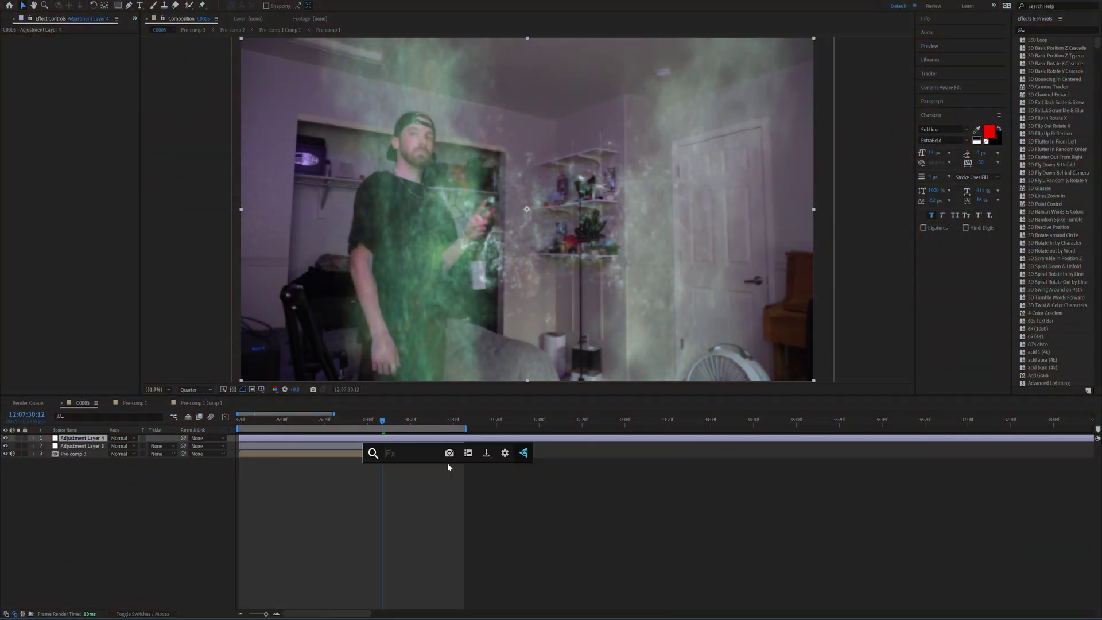
type("lumetri")
key("Return")
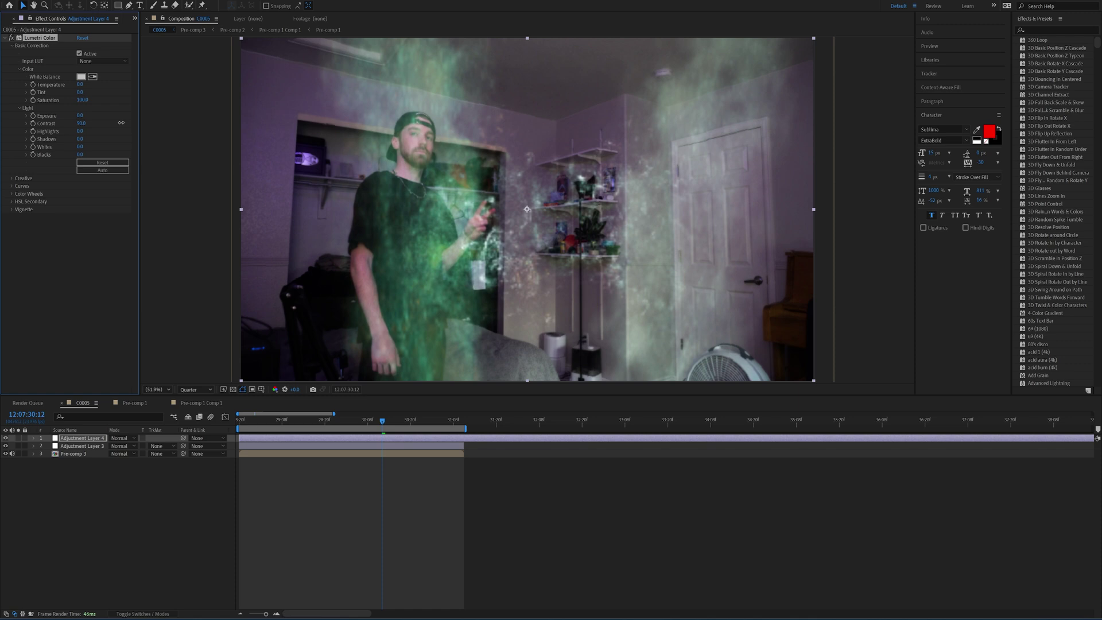
Grade the shot in Lumetri Color with Saturation 80, Shadows -22 and Whites 57, and preview the result
left_click_drag(412, 424, 444, 422)
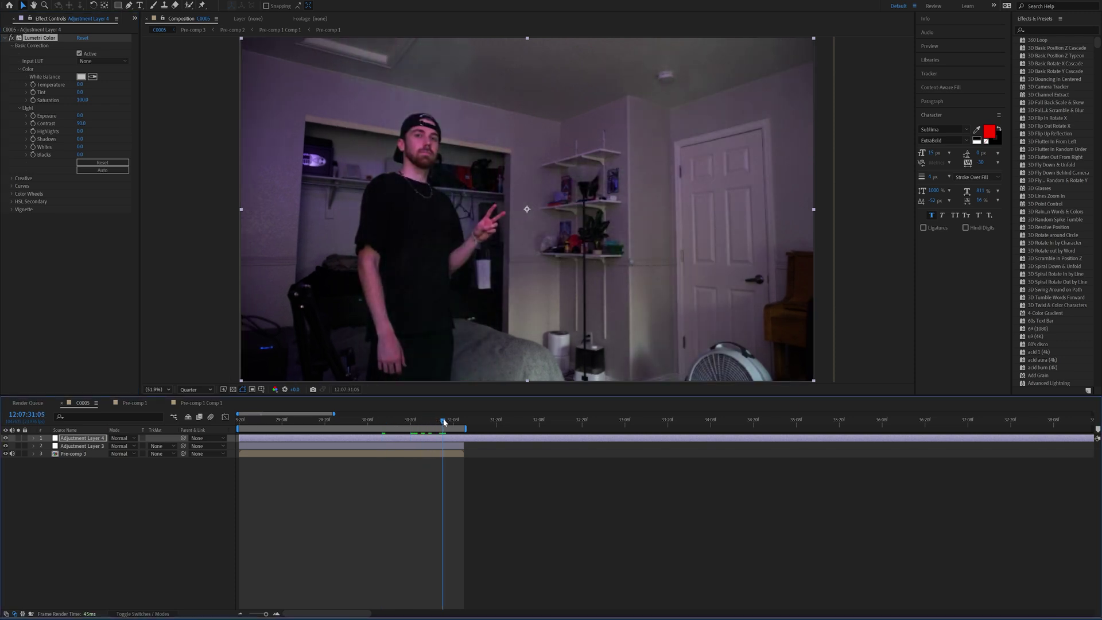
left_click(86, 101)
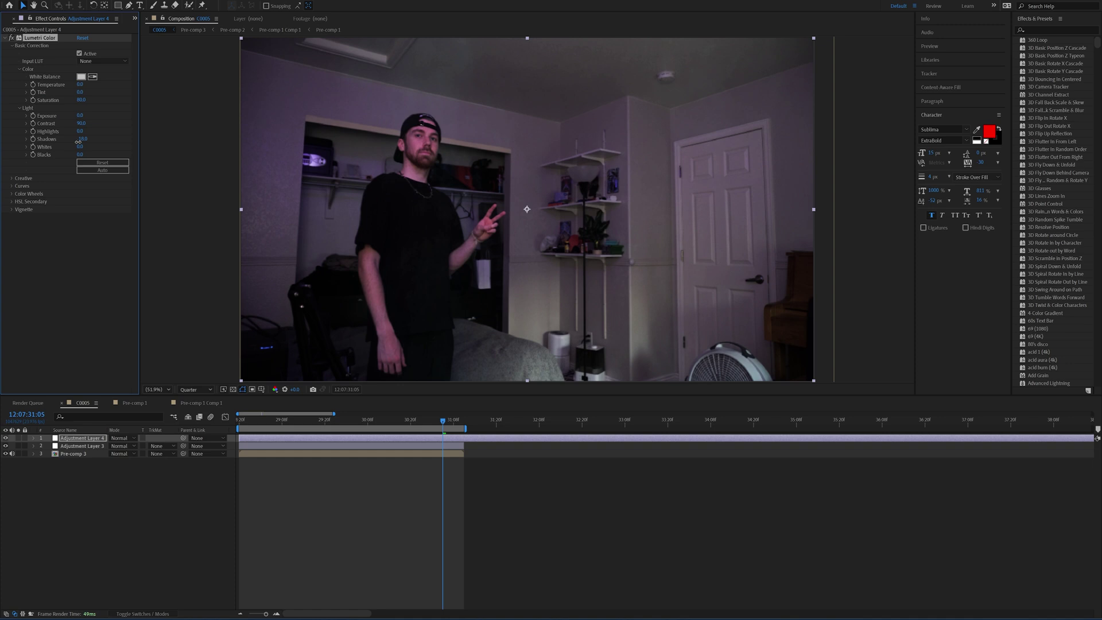
left_click_drag(83, 147, 103, 149)
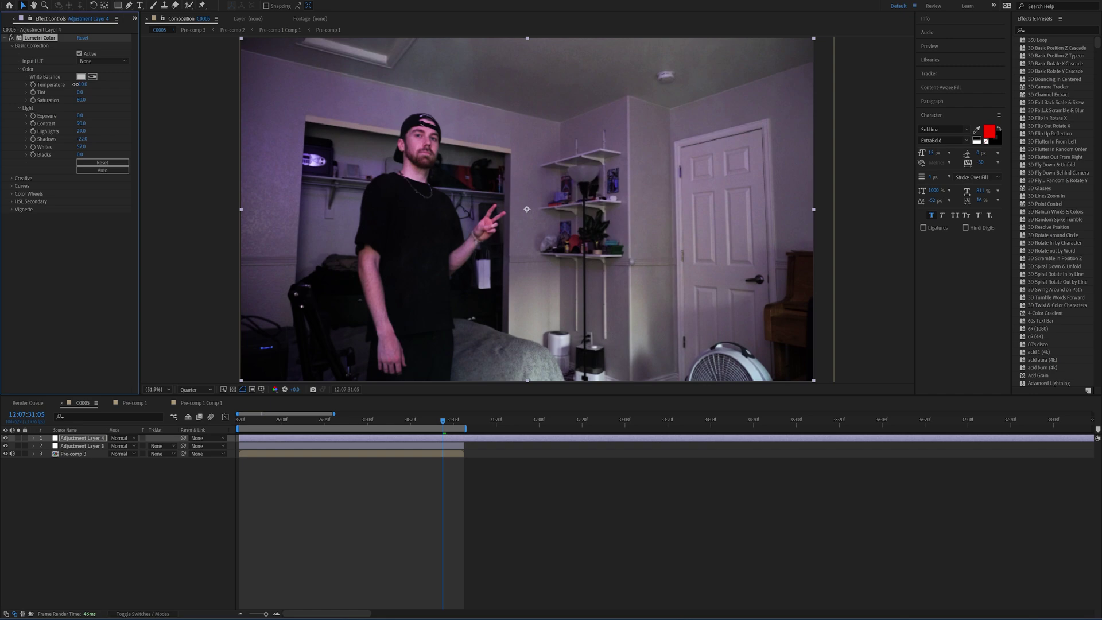
key("space")
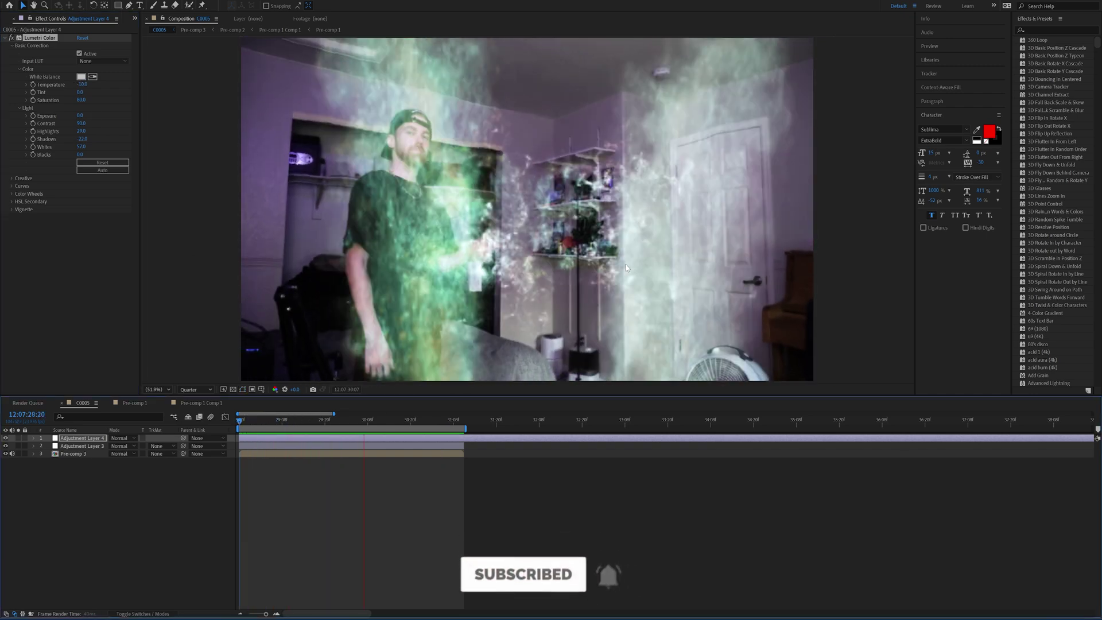
key("space")
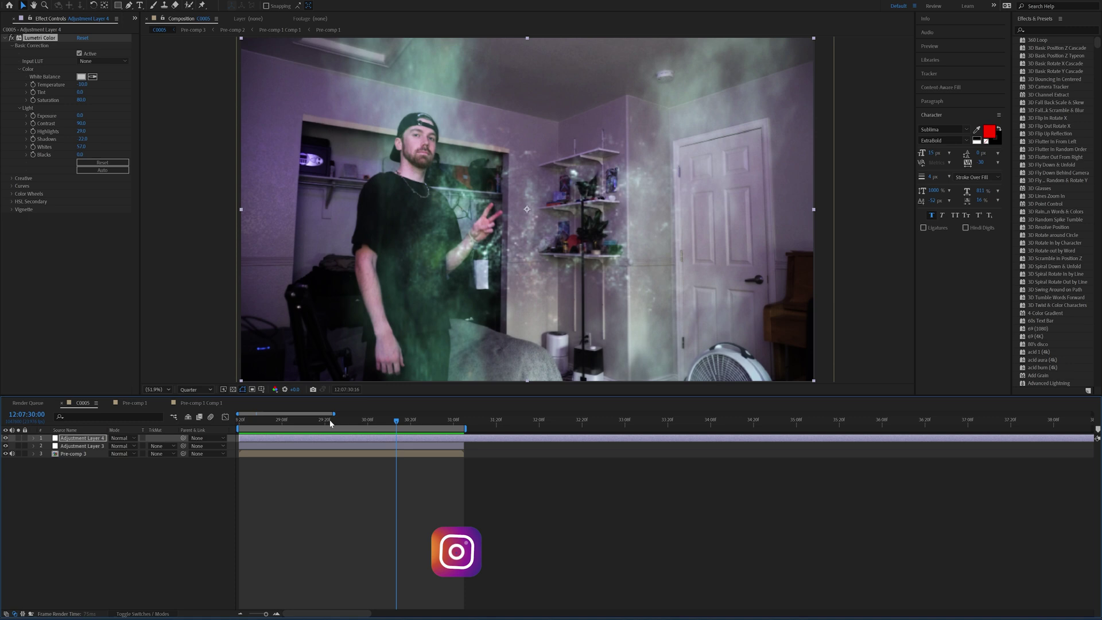
Apply S_Flicker to Adjustment Layer 4 and keyframe its Amplitude at 0 at 12:07:29:09
left_click(305, 428)
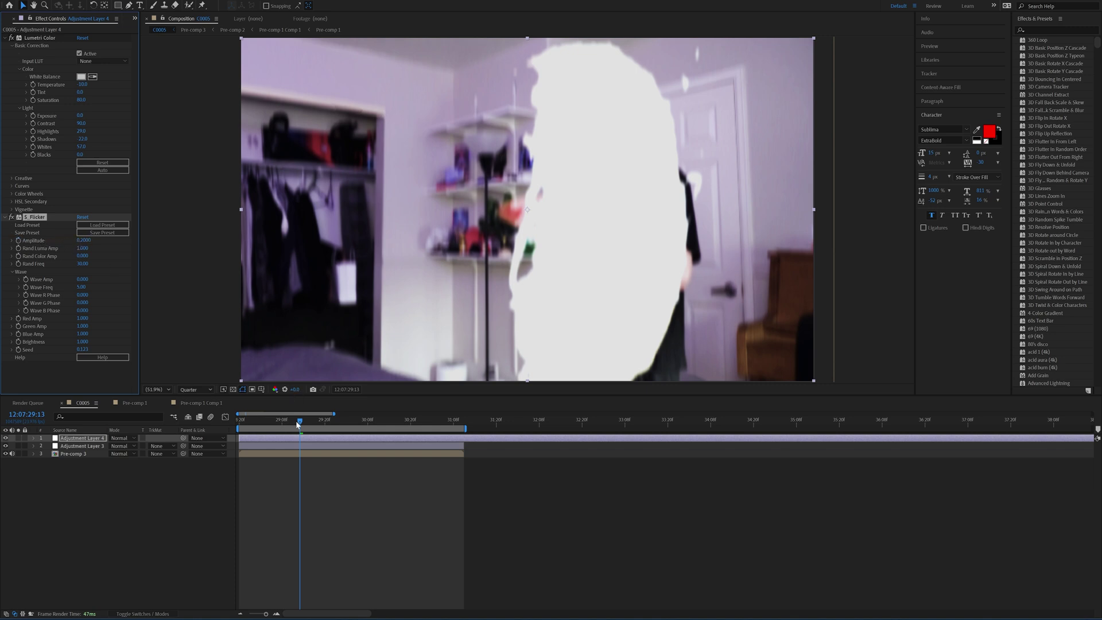
left_click_drag(298, 423, 288, 423)
left_click(19, 240)
left_click(83, 241)
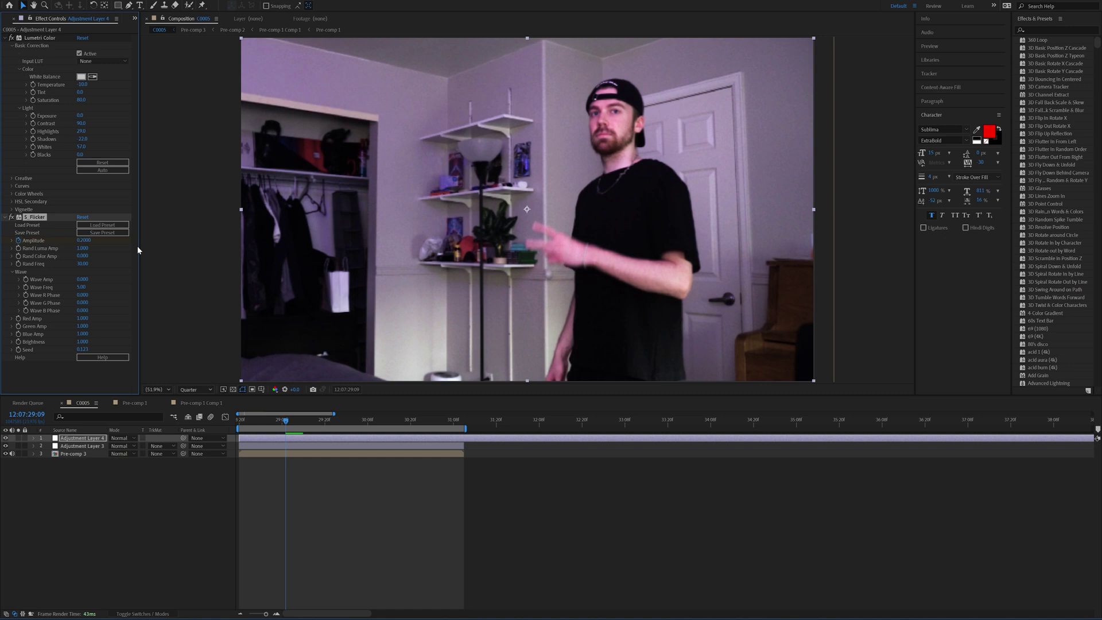
type("0")
key("Return")
Keyframe the flicker Amplitude at 0.7 at 12:07:29:17 and add another Amplitude keyframe at 12:07:30:20
left_click(296, 423)
left_click_drag(296, 424, 314, 424)
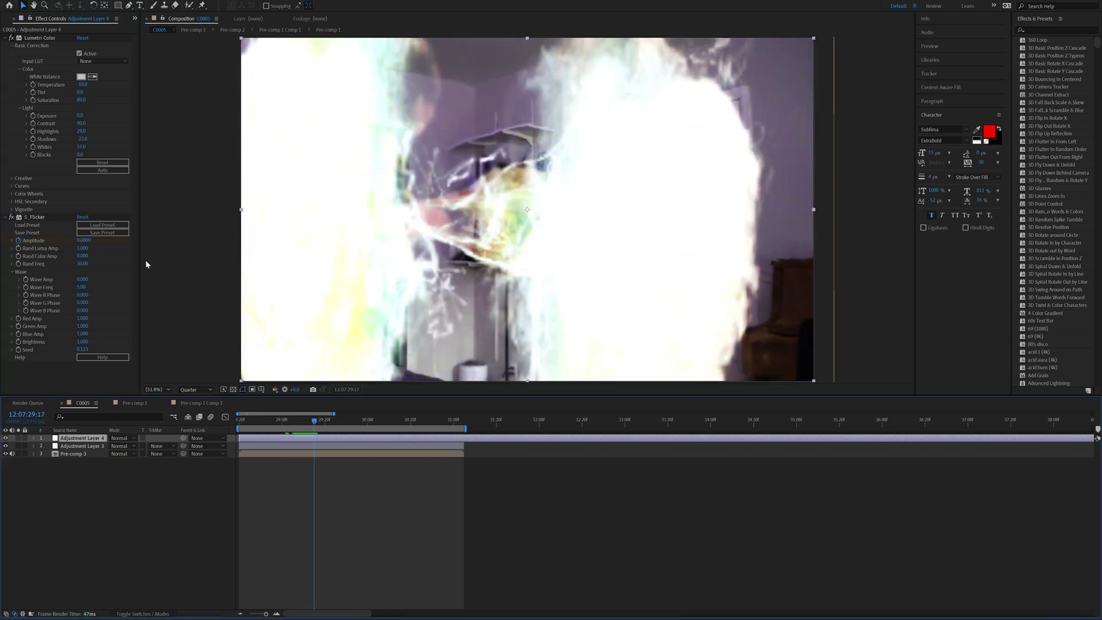
left_click(82, 240)
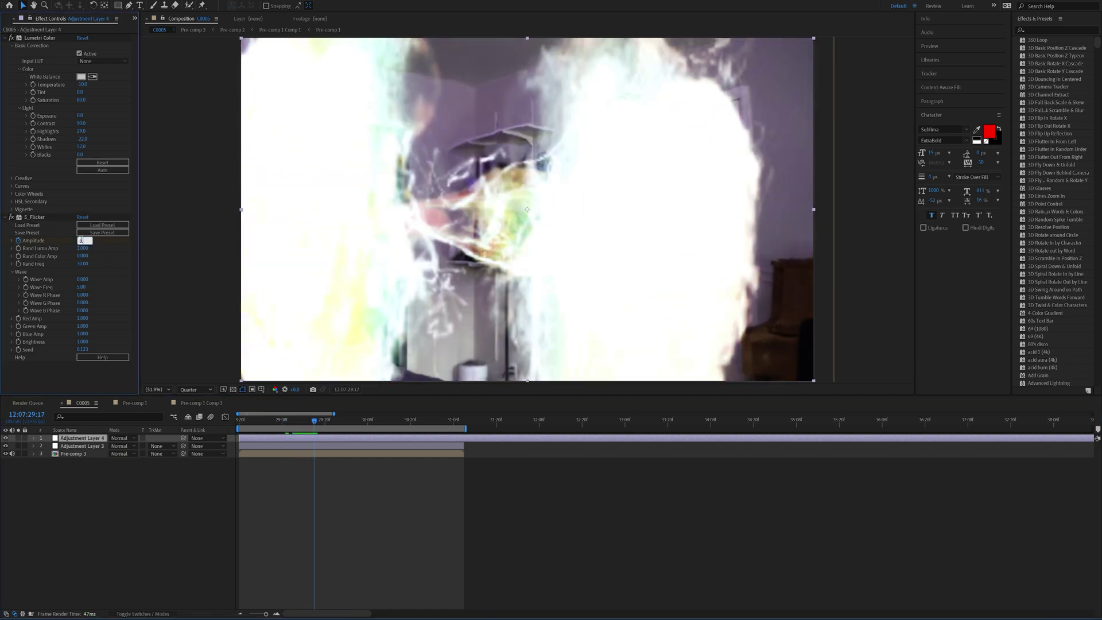
key("Return")
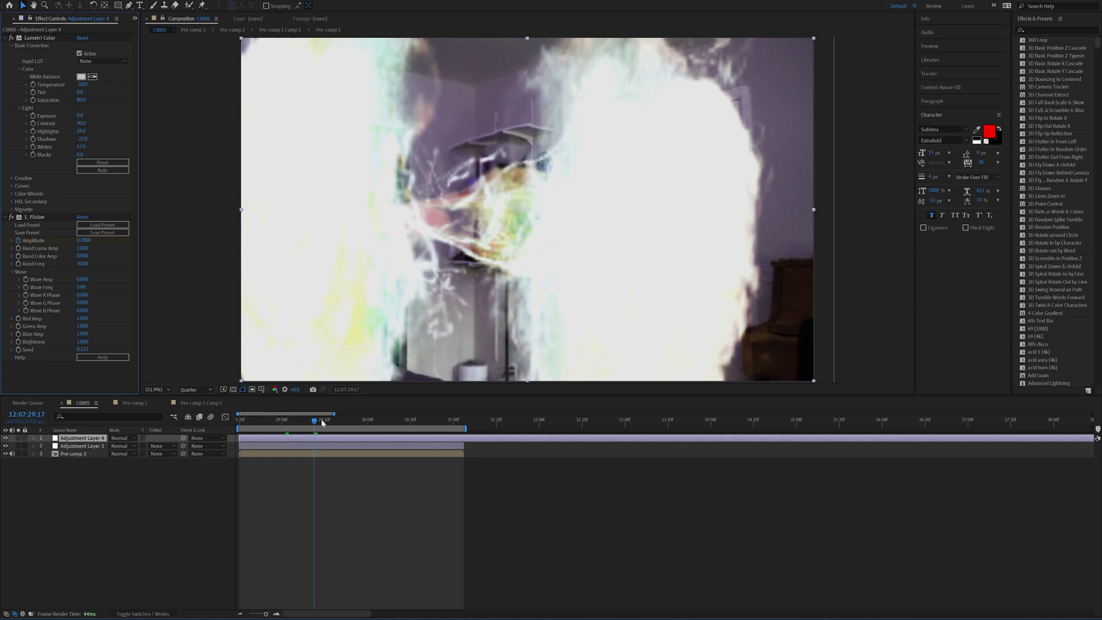
left_click_drag(322, 422, 412, 427)
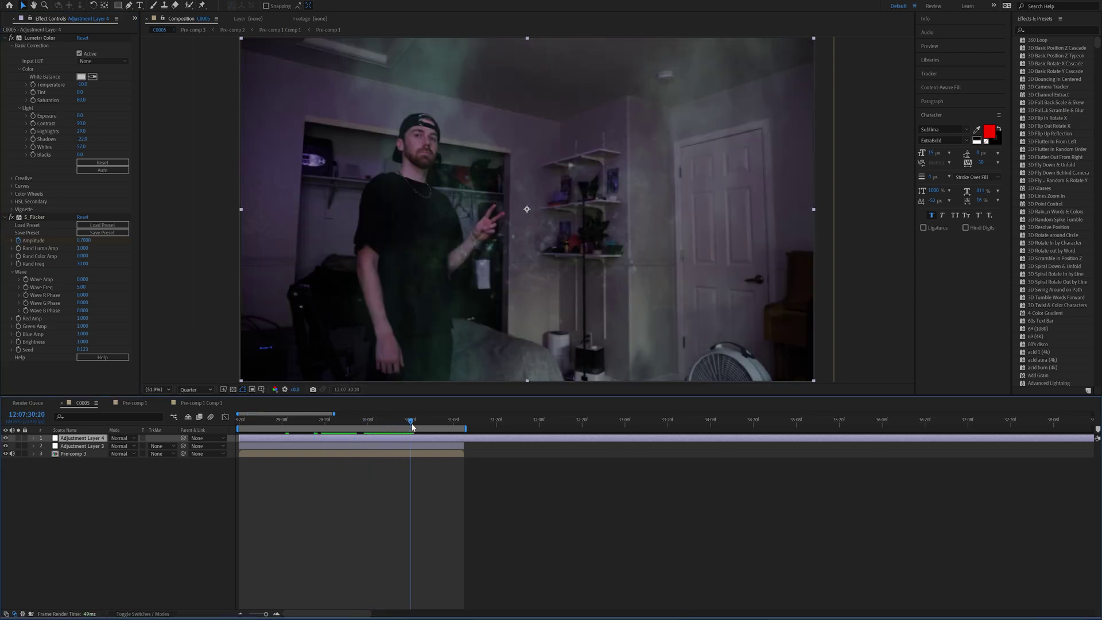
left_click(81, 240)
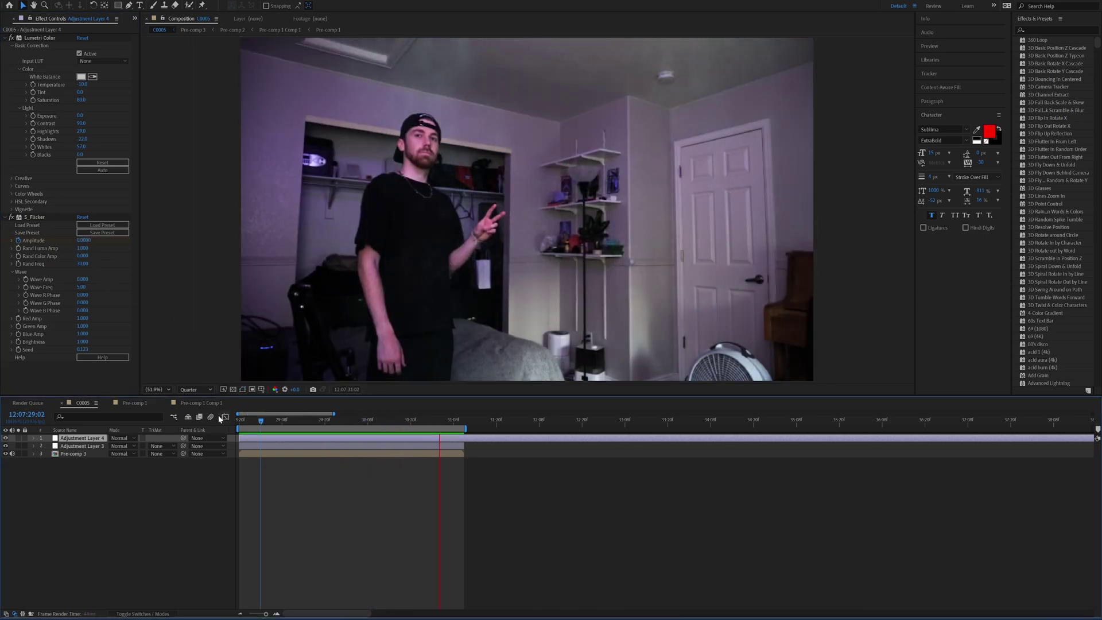
Play the shot from the start to check the flicker
key("space")
left_click(240, 422)
key("space")
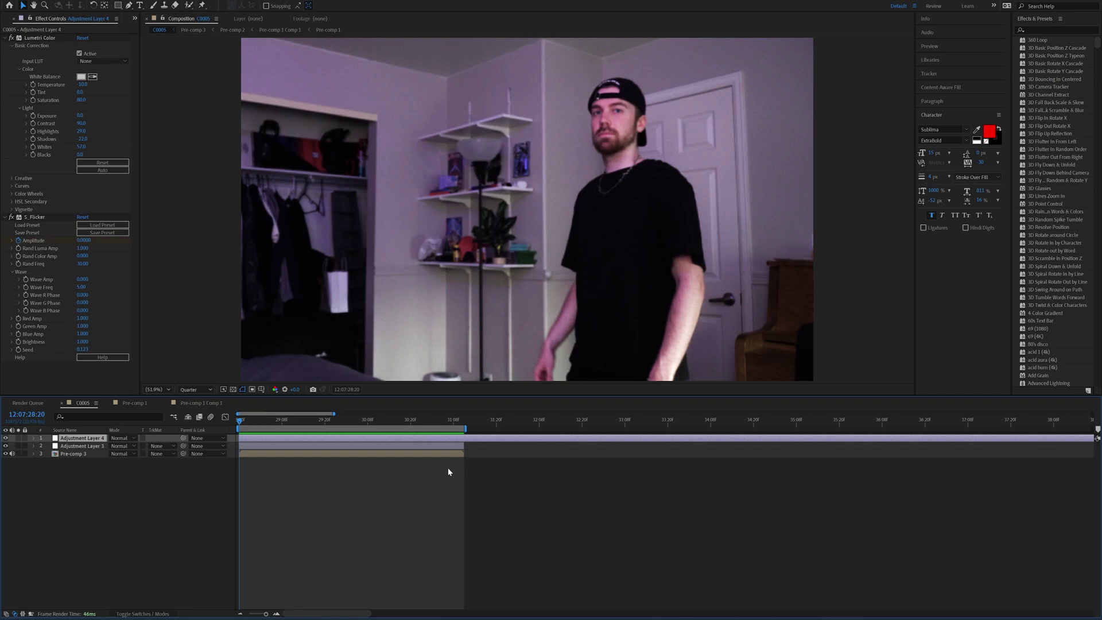
key("space")
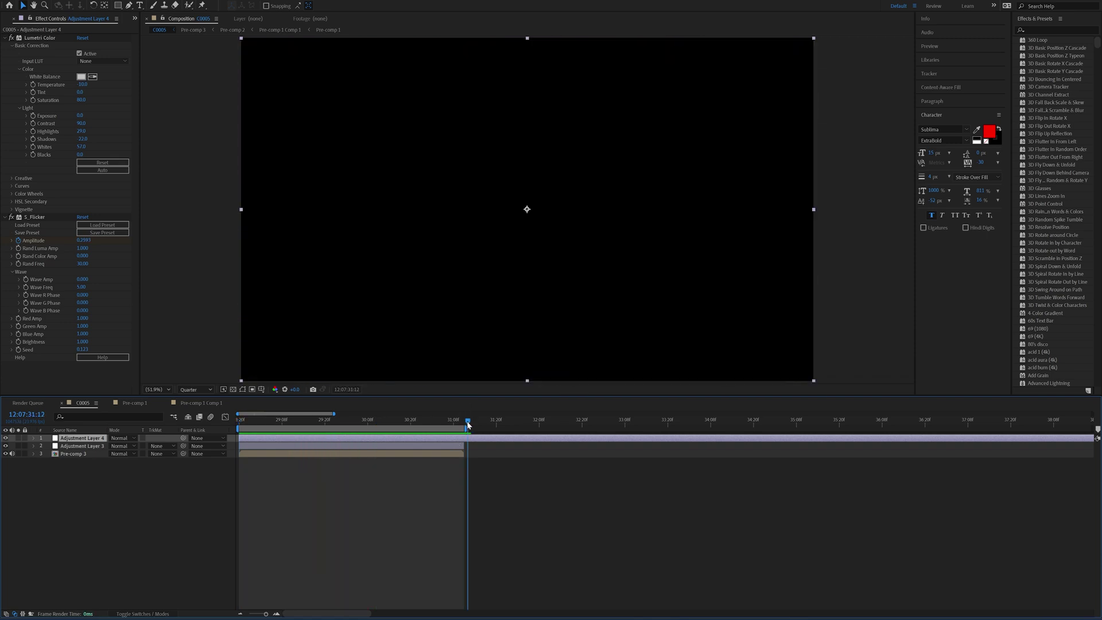
Add a top adjustment layer with S_Shake at Amplitude 0.7 and preview the shake from the start
left_click(277, 421)
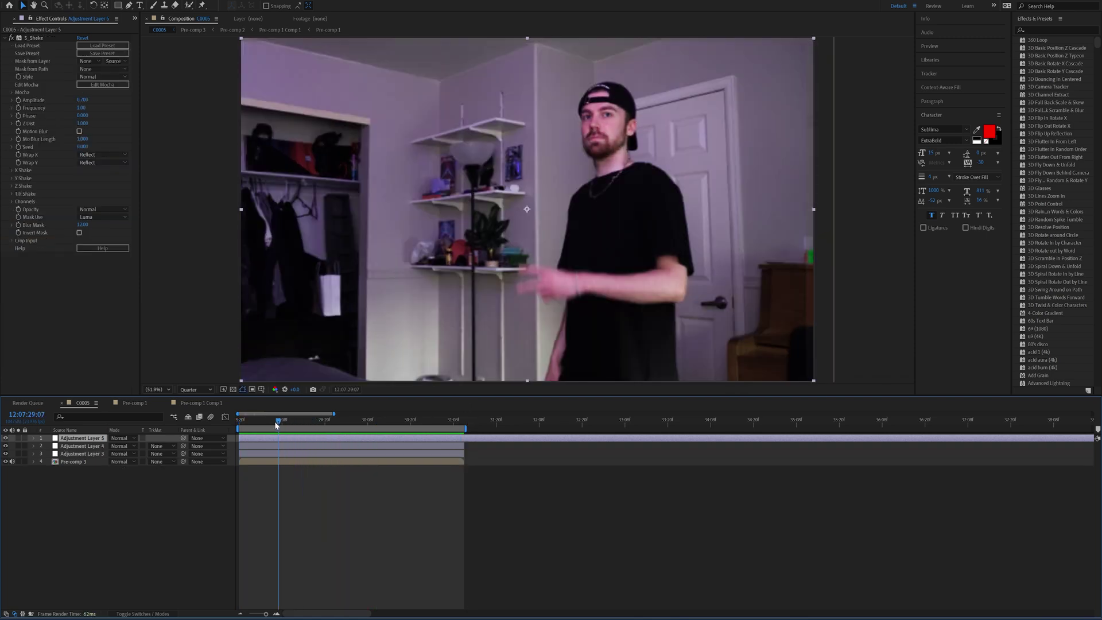
left_click_drag(278, 422, 209, 426)
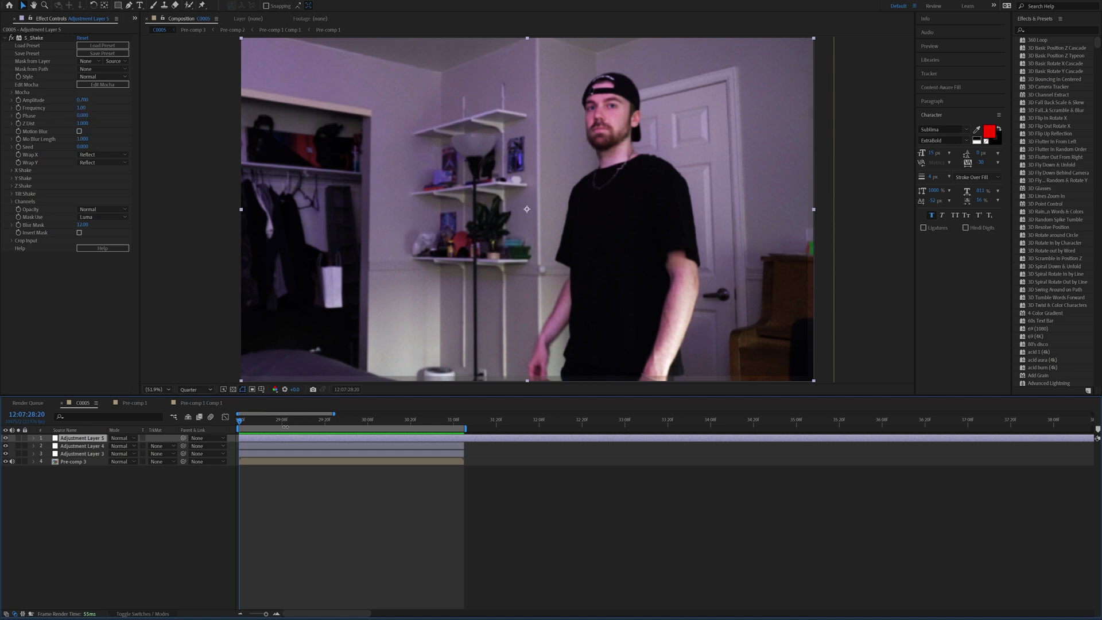
key("space")
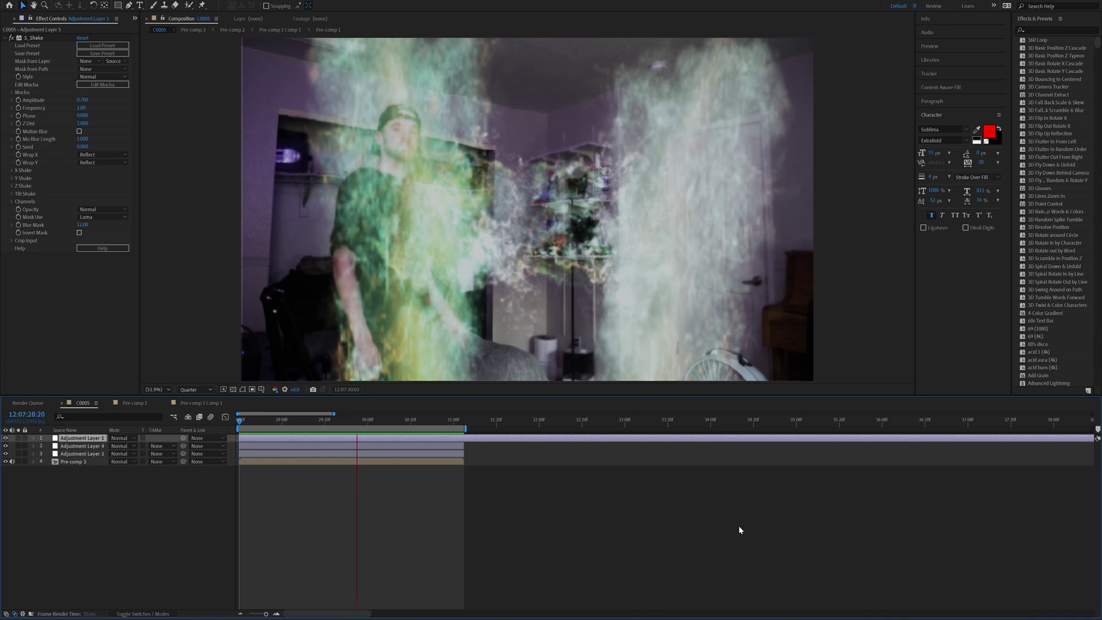
key("space")
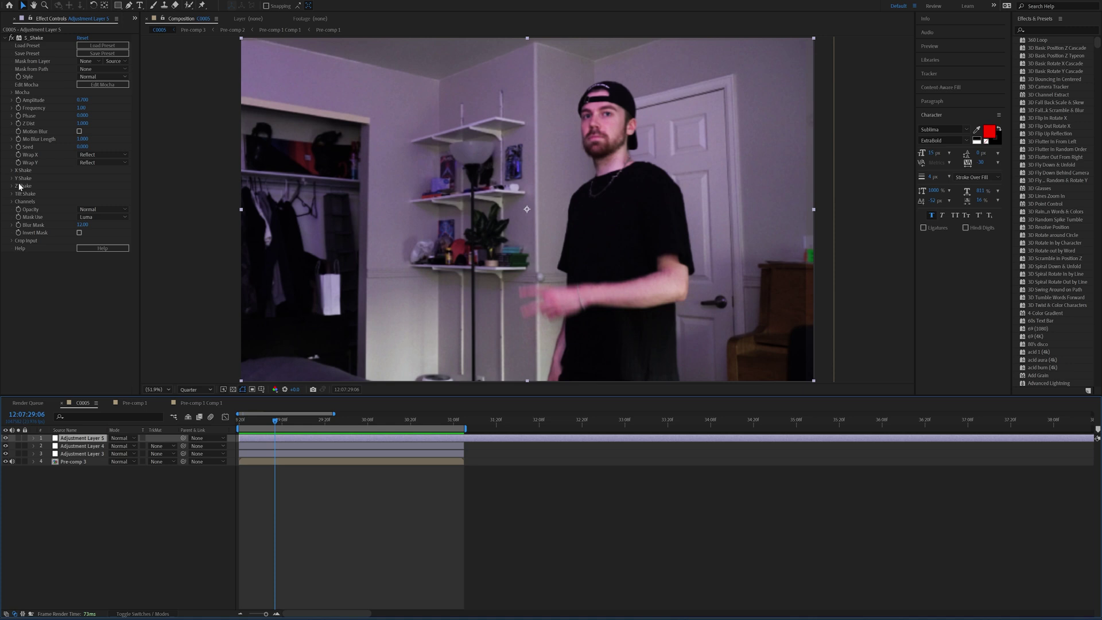
Set the S_Shake Z Dist to 0.95 and preview the shot again
left_click_drag(84, 125, 82, 123)
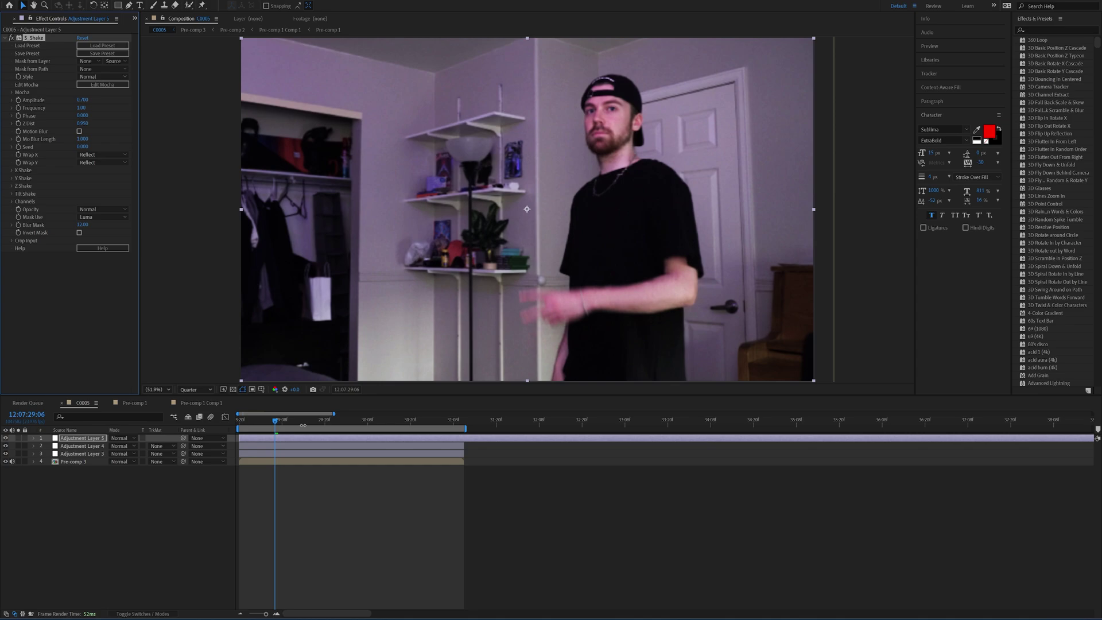
left_click(508, 456)
key("space")
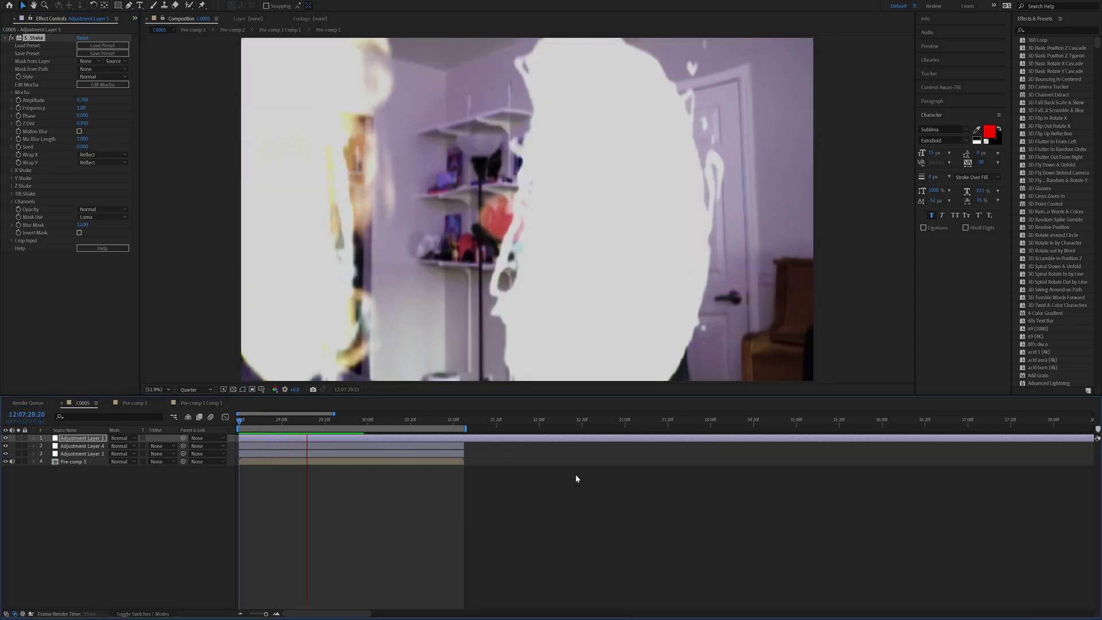